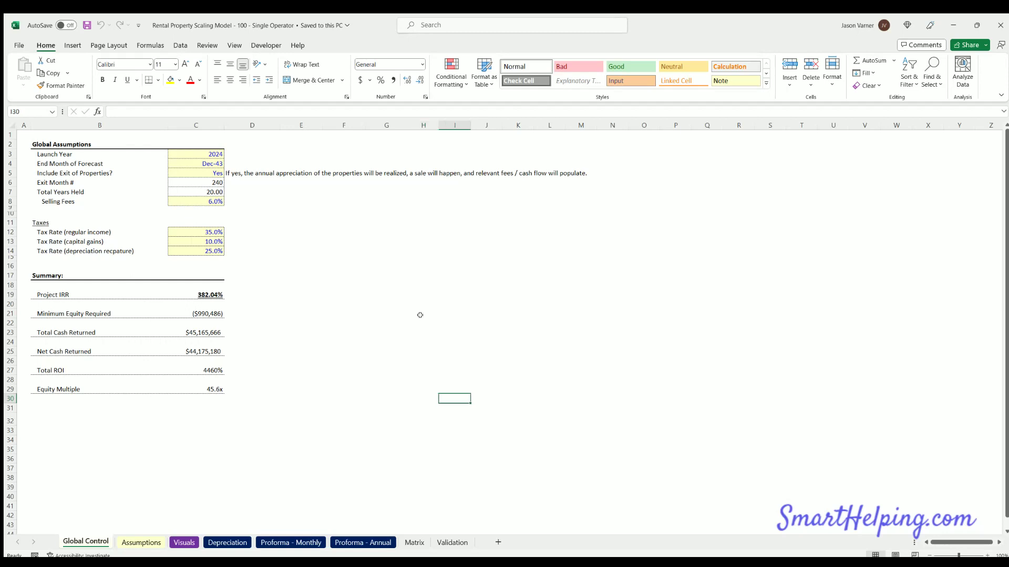
- Review the launch year and end month of forecast on the Global Control sheet, with a brief look at the Assumptions sheet
click(411, 319)
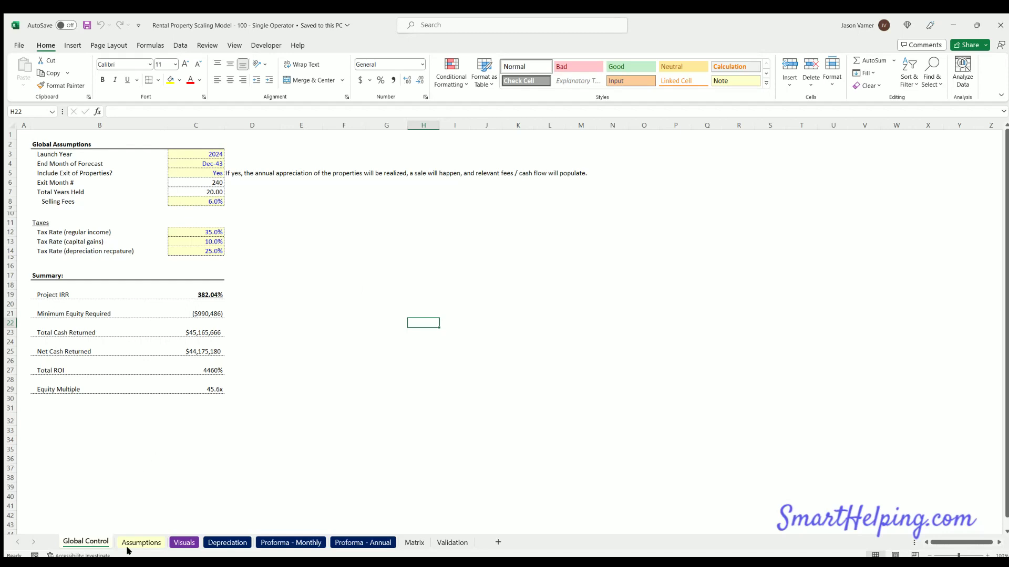
click(423, 339)
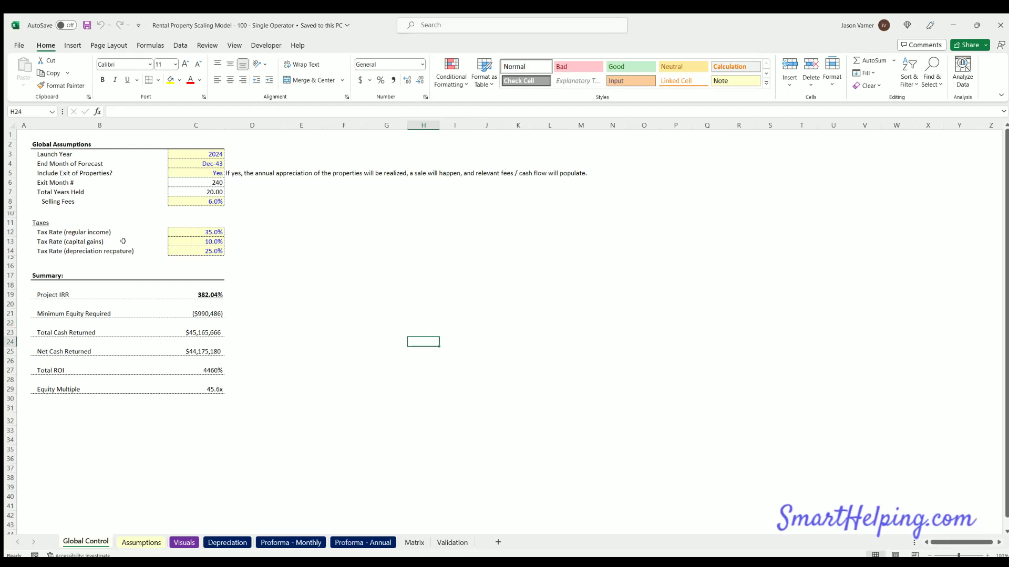
click(195, 154)
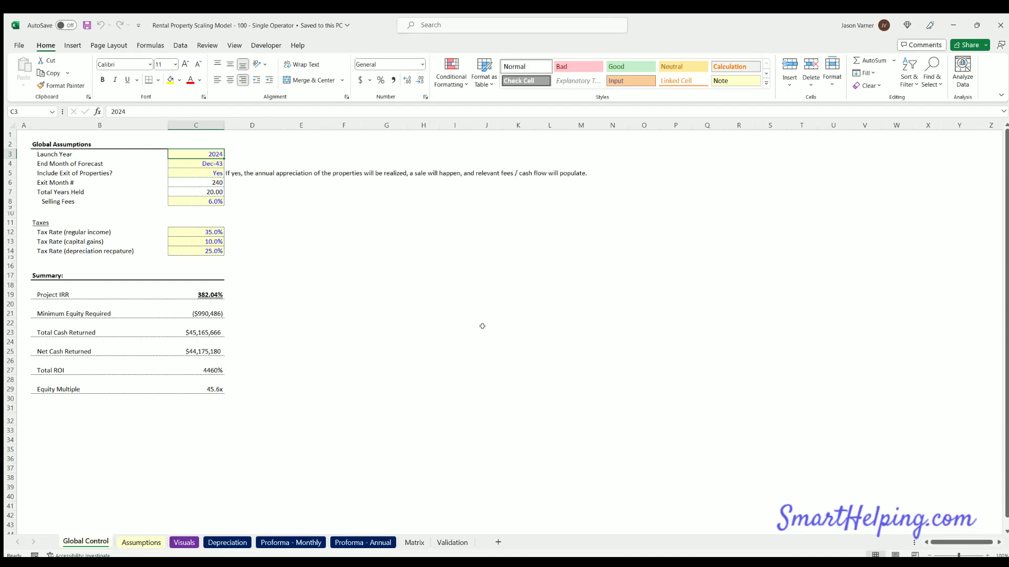
click(141, 541)
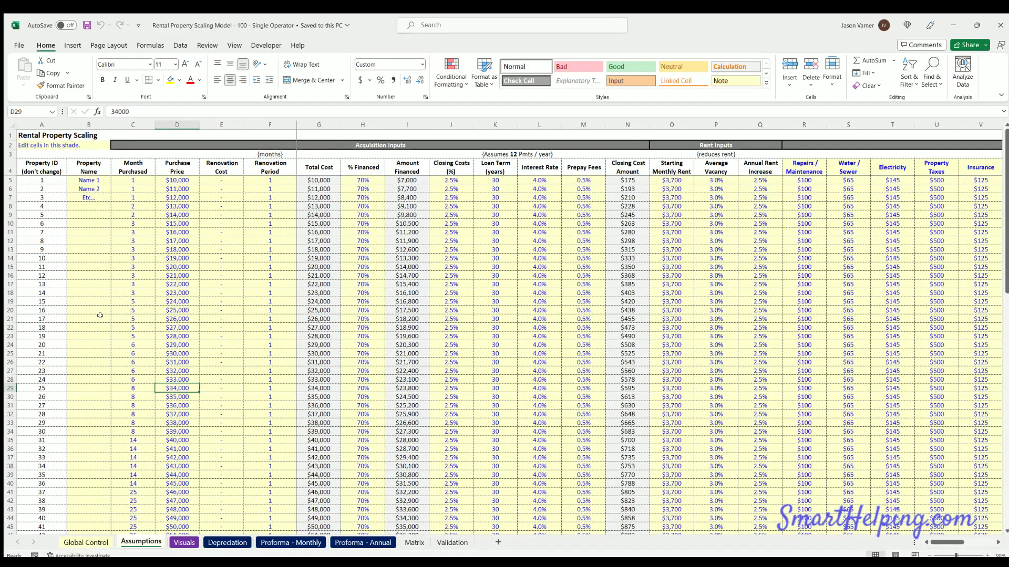
click(87, 542)
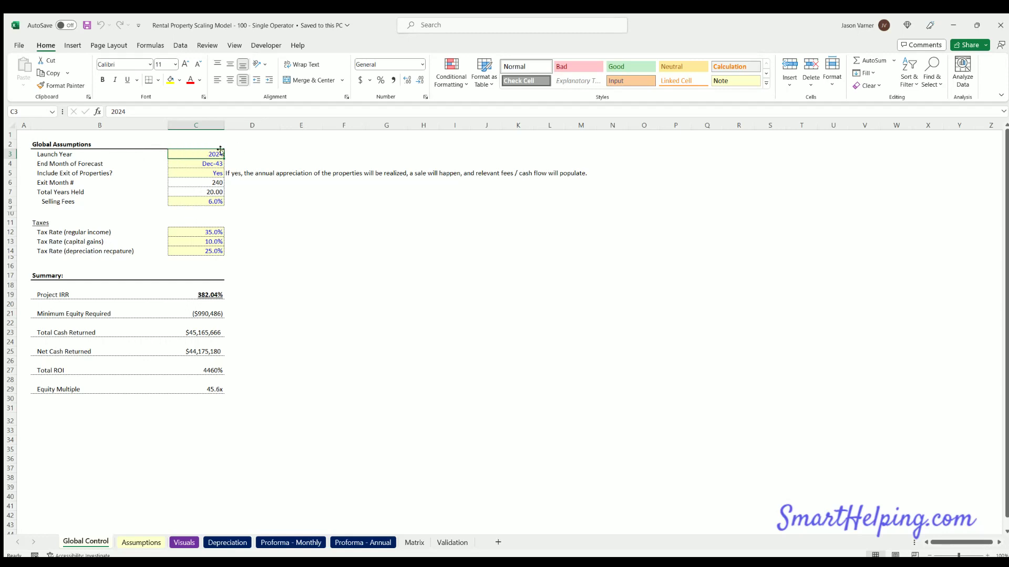
click(201, 162)
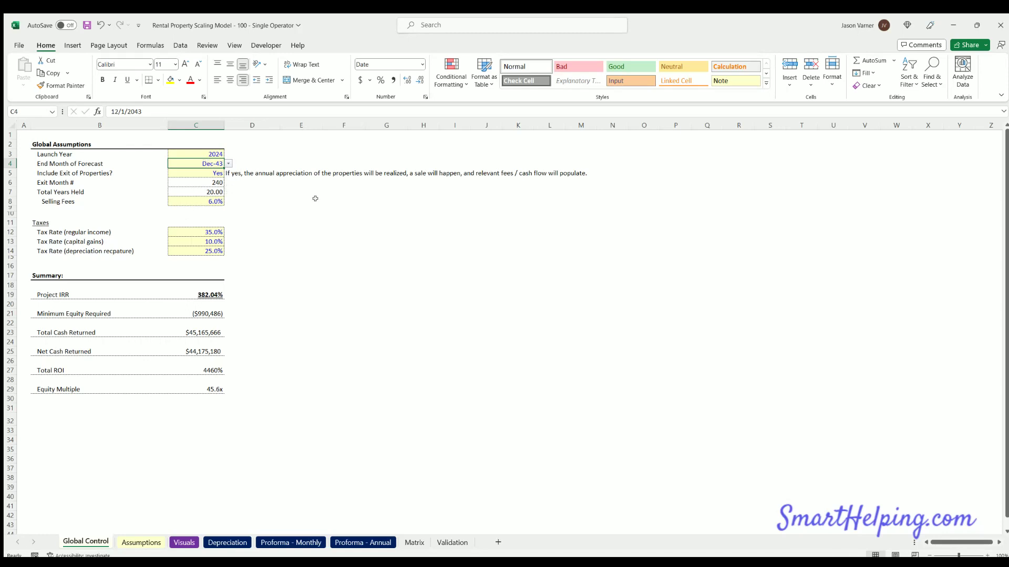
drag(359, 222, 371, 265)
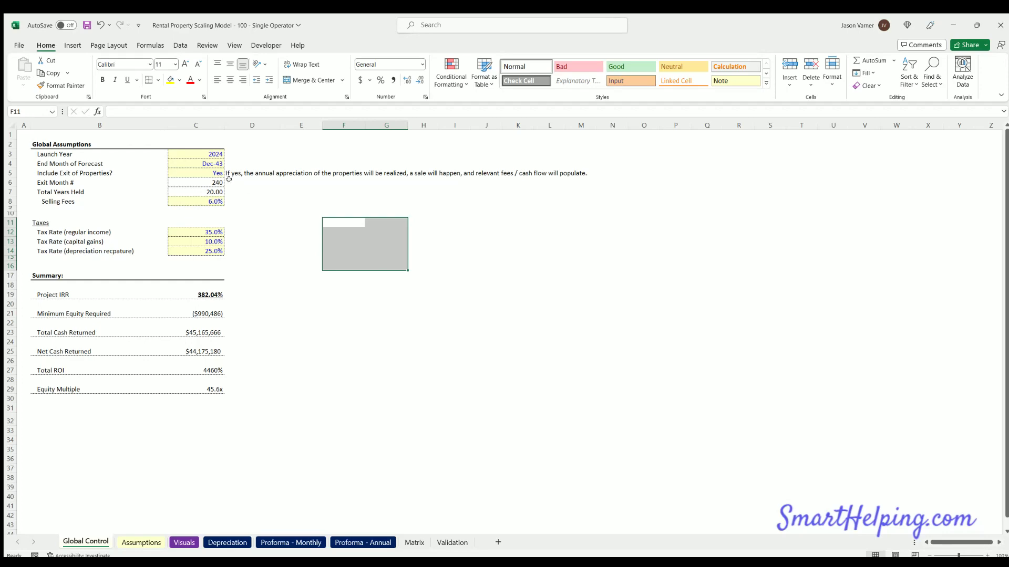
- Examine the property exit option and selling fees on Global Control, plus the annual property appreciation column on the Assumptions sheet
click(208, 170)
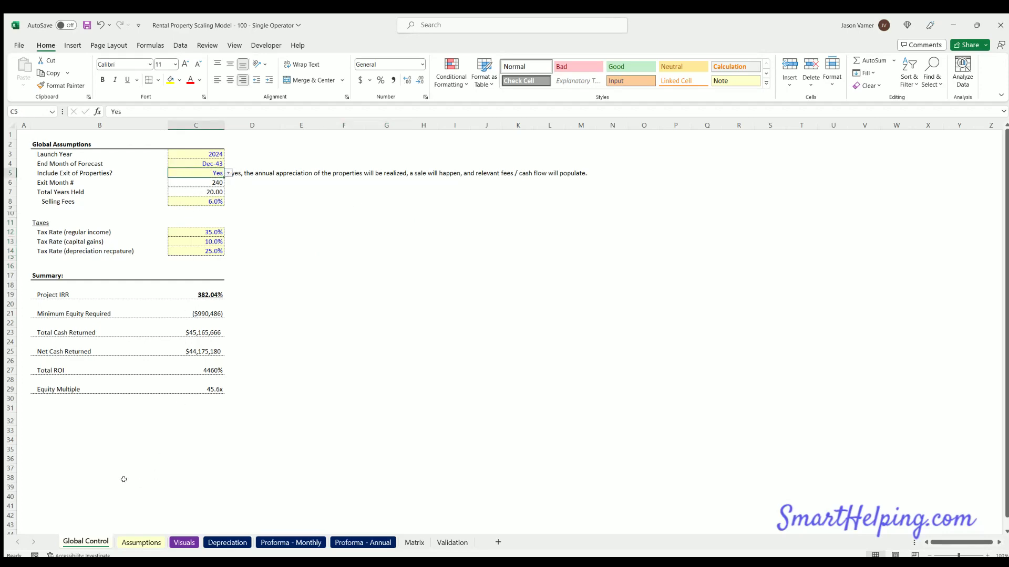
click(137, 542)
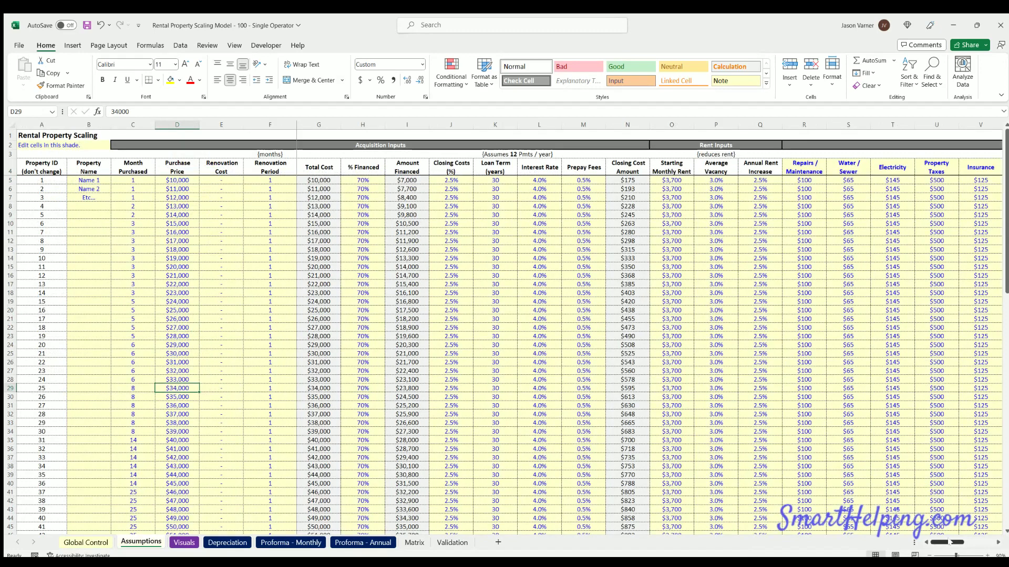
drag(949, 542, 978, 543)
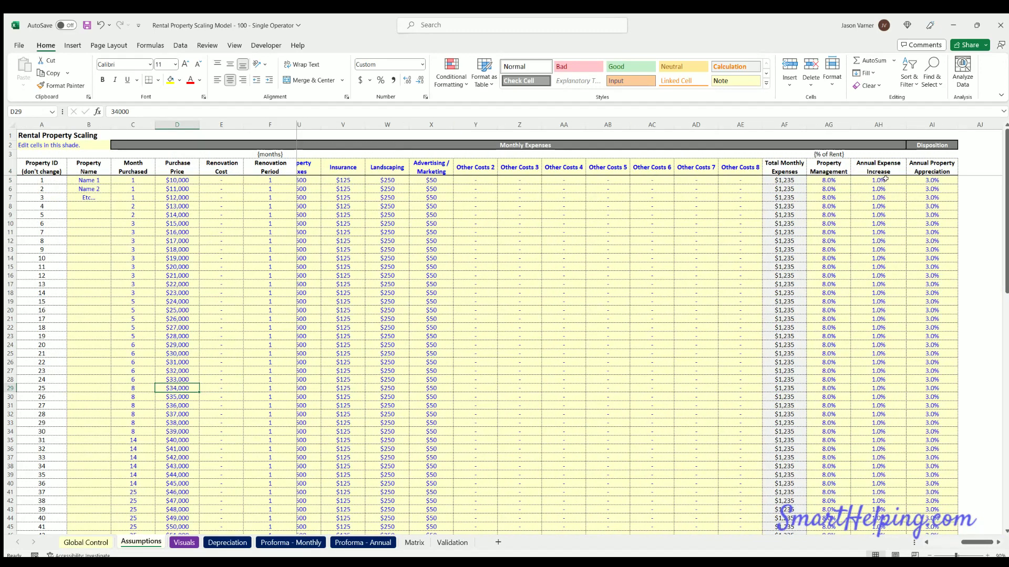
click(932, 180)
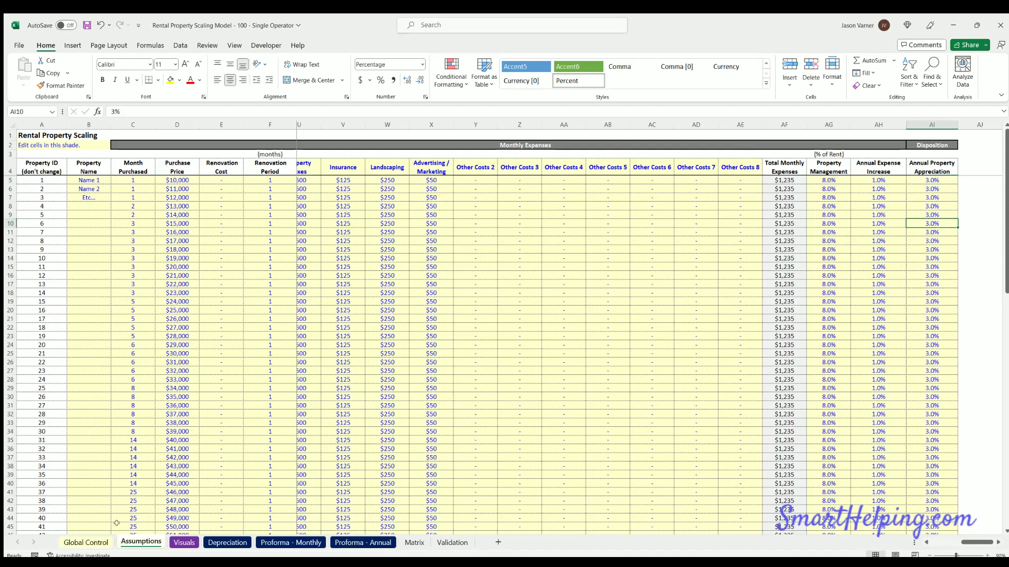
click(85, 543)
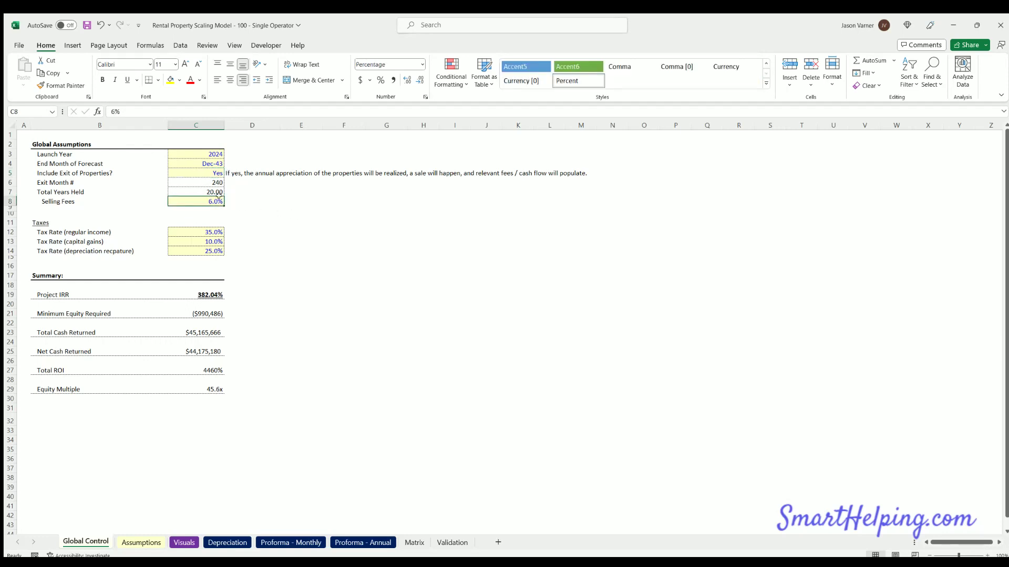
click(388, 220)
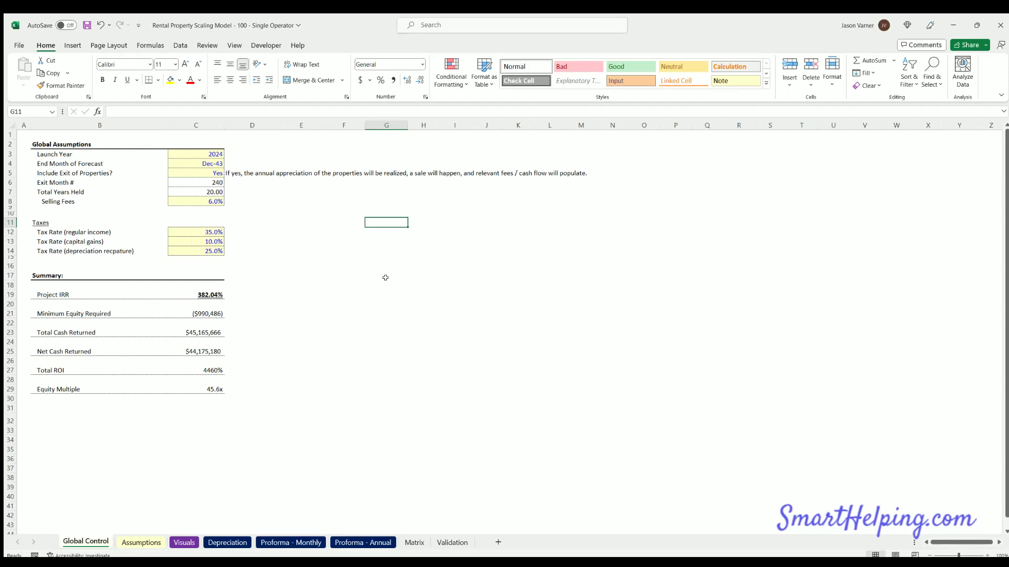
click(200, 171)
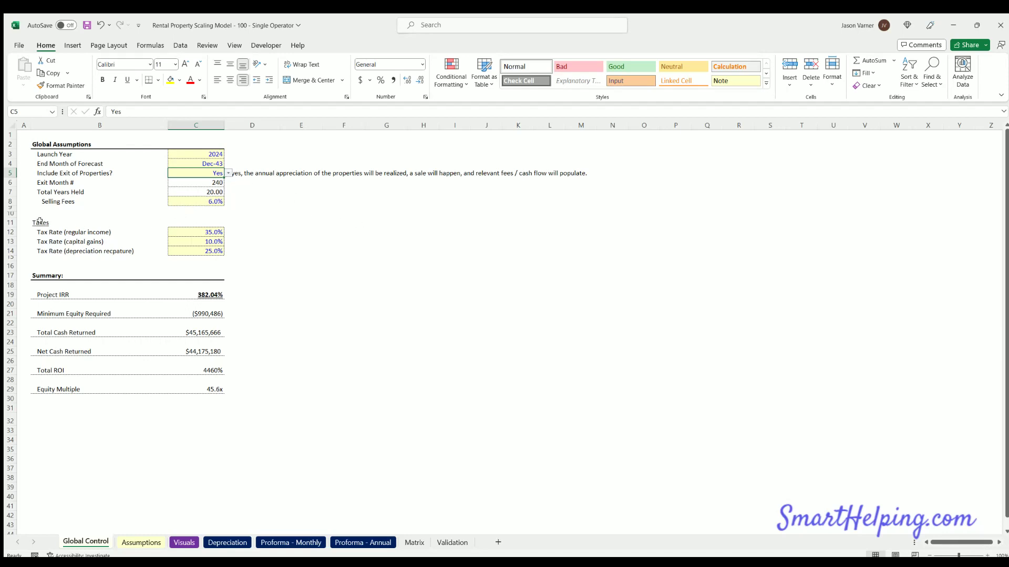
- Examine the tax rate inputs and how operating, capital gains and depreciation recapture taxes flow through the Proforma - Monthly sheet to Dec-43
drag(47, 221, 177, 244)
click(513, 280)
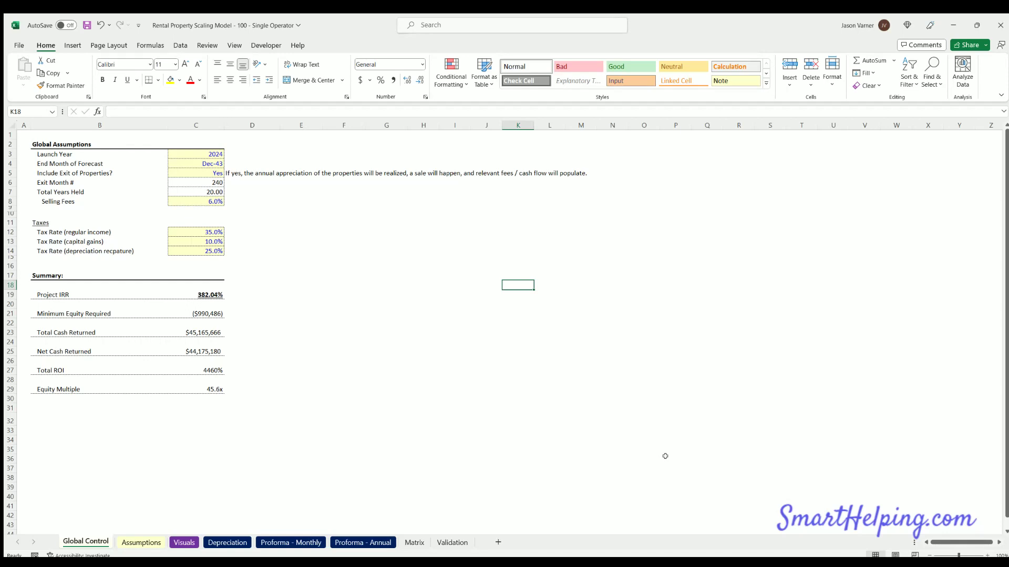
click(286, 542)
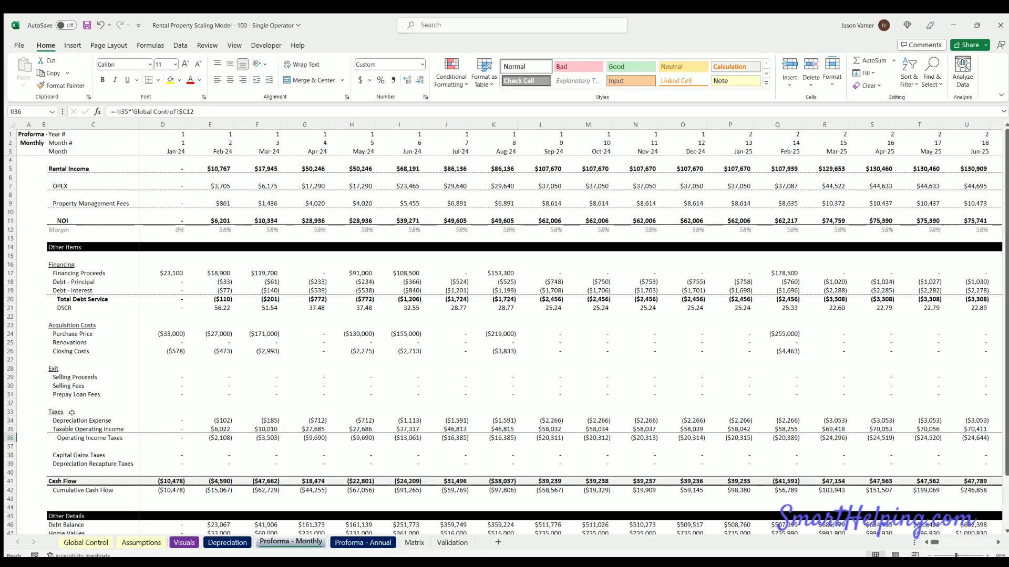
drag(68, 419, 273, 429)
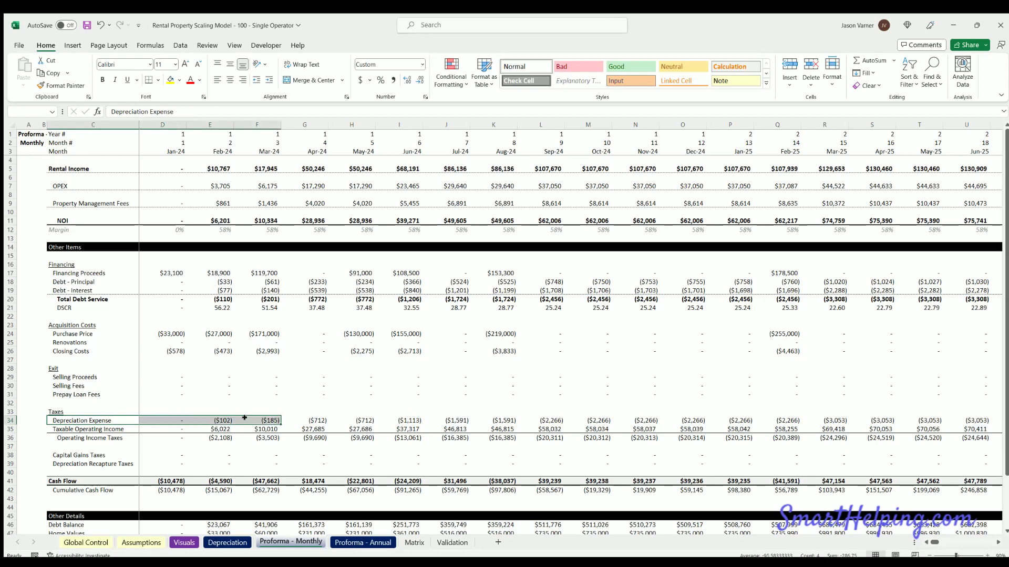
click(216, 428)
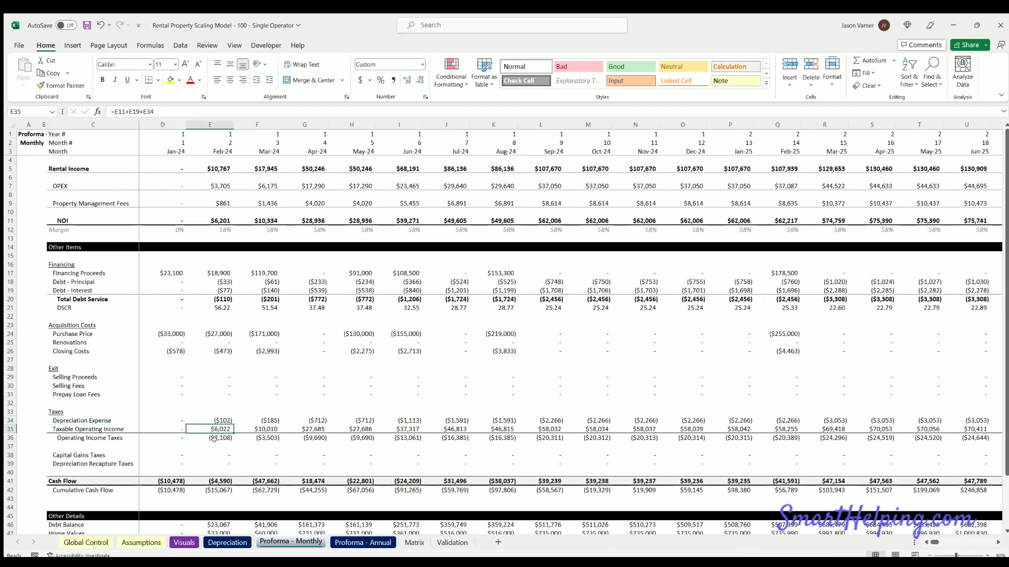
click(92, 455)
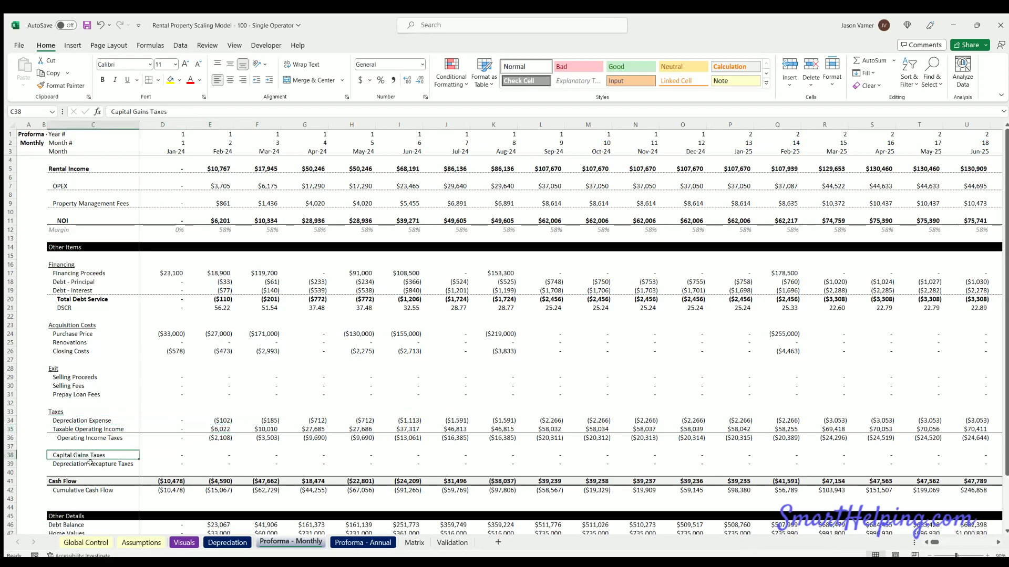
click(92, 464)
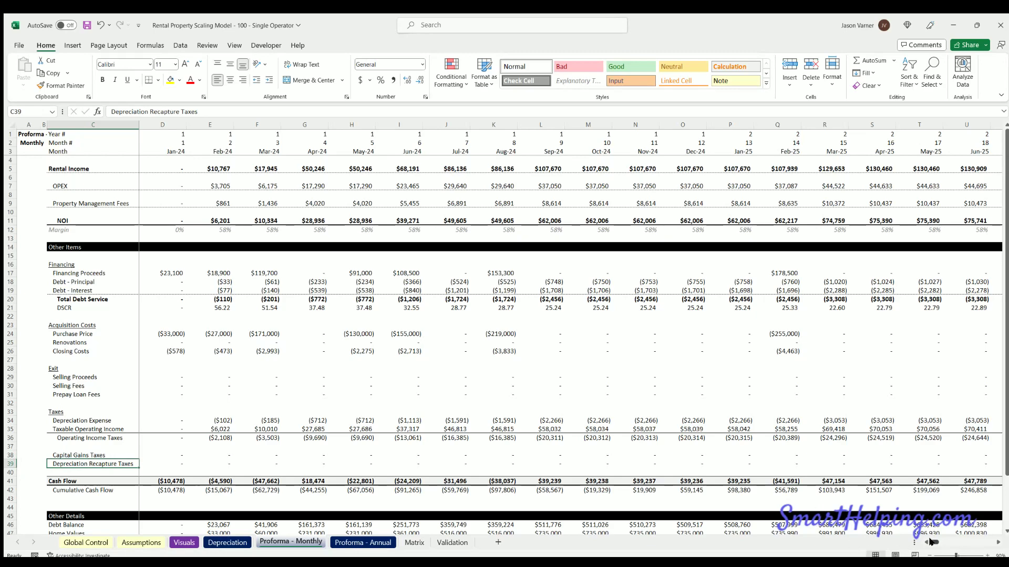
drag(934, 542, 990, 542)
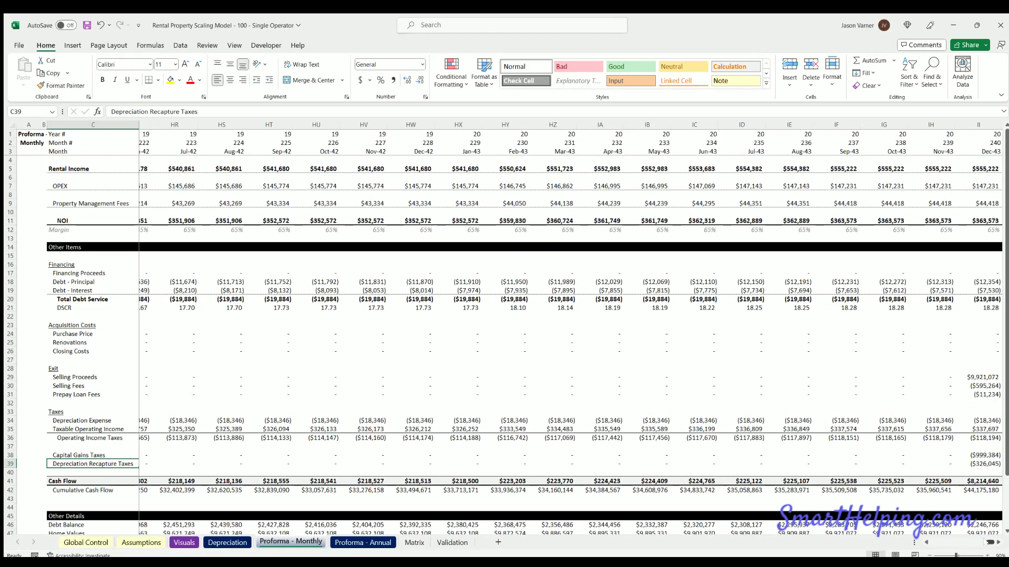
drag(990, 542, 928, 542)
- Return to the Global Control sheet and review the regular income, capital gains and depreciation recapture tax rates
click(84, 542)
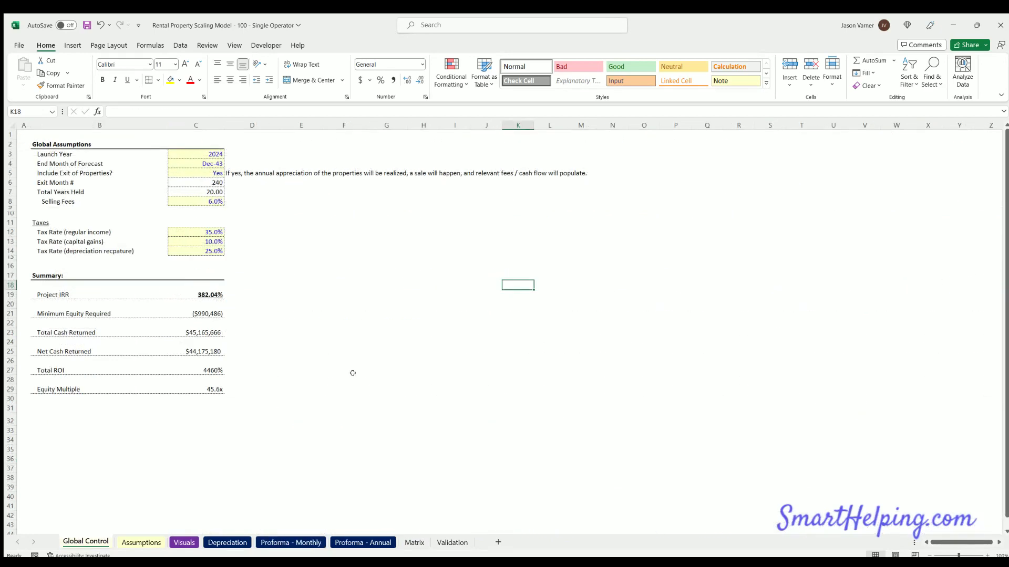
click(351, 376)
drag(202, 234, 204, 252)
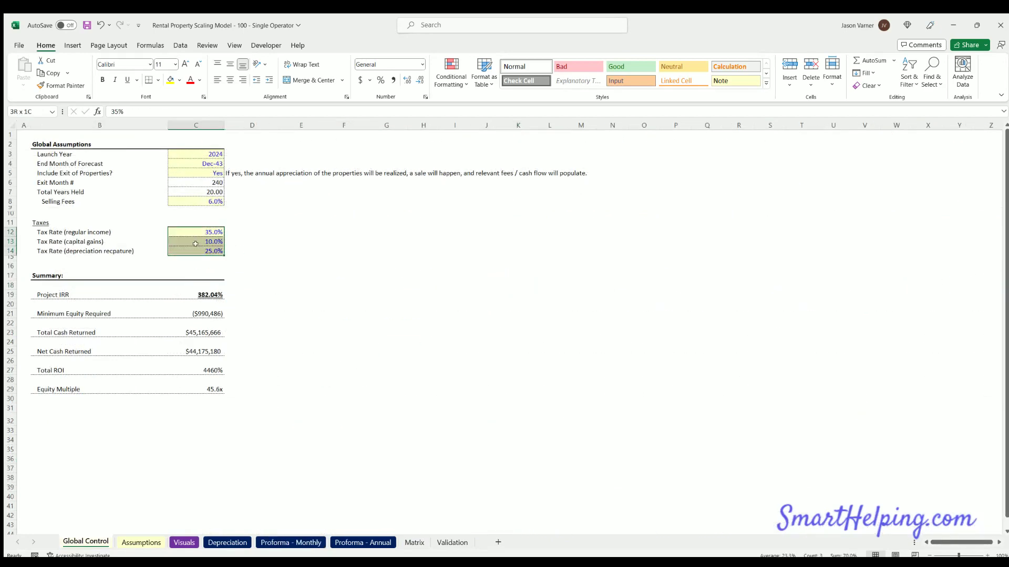
click(367, 273)
- Review the Global Control summary metrics, from project IRR and minimum equity required to total and net cash returned
drag(45, 295, 172, 295)
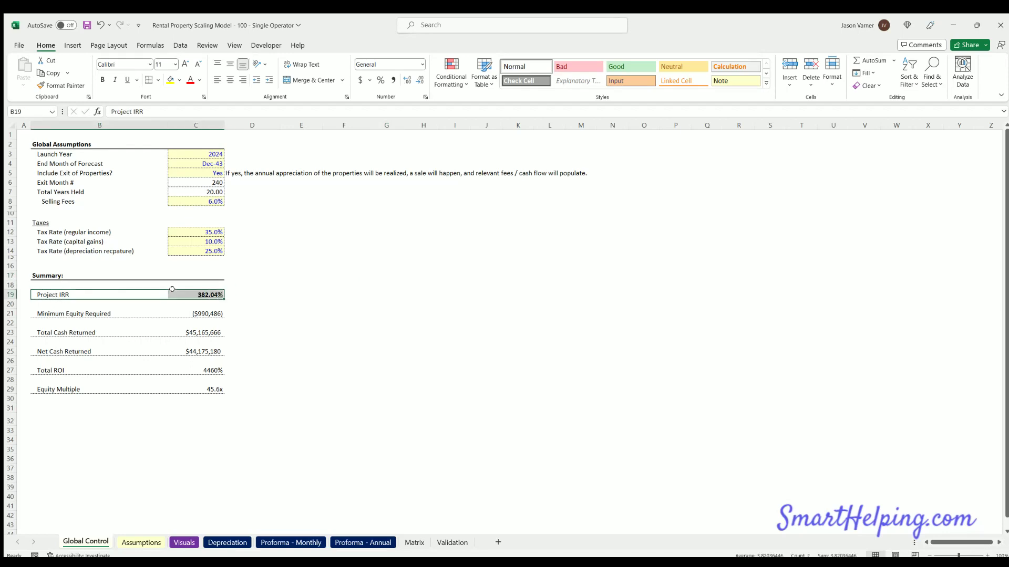
click(204, 311)
click(47, 333)
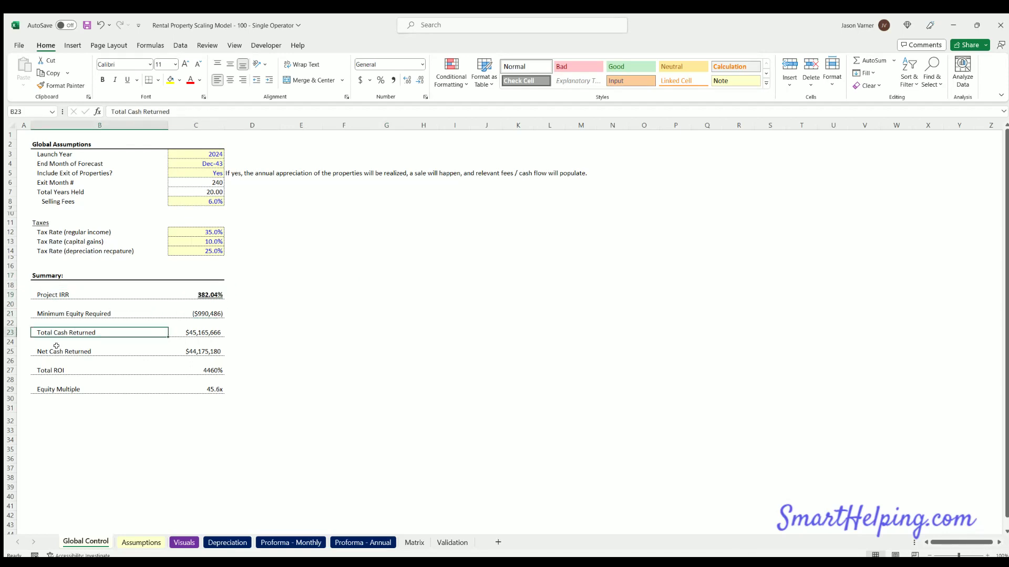
click(57, 349)
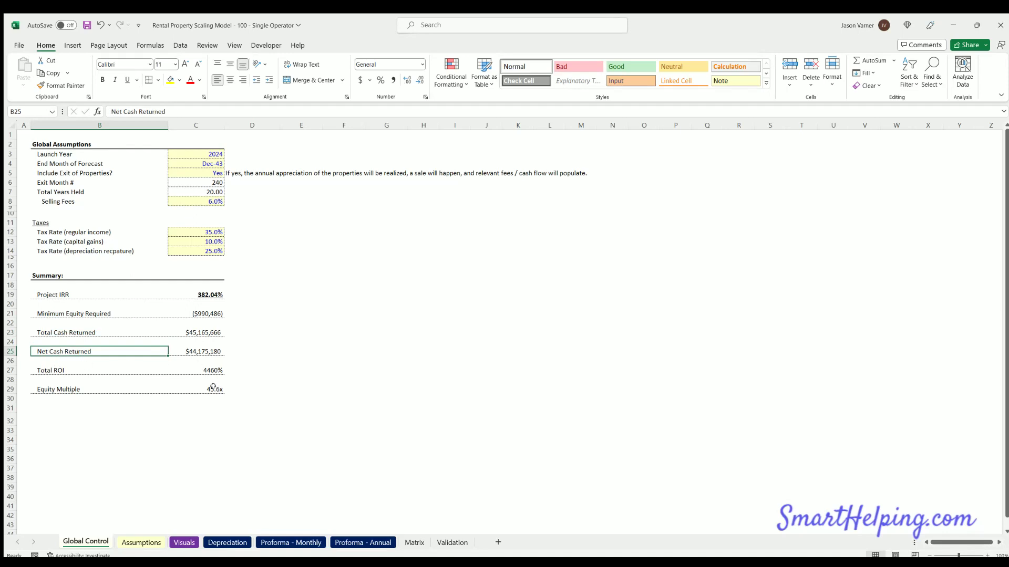
click(324, 347)
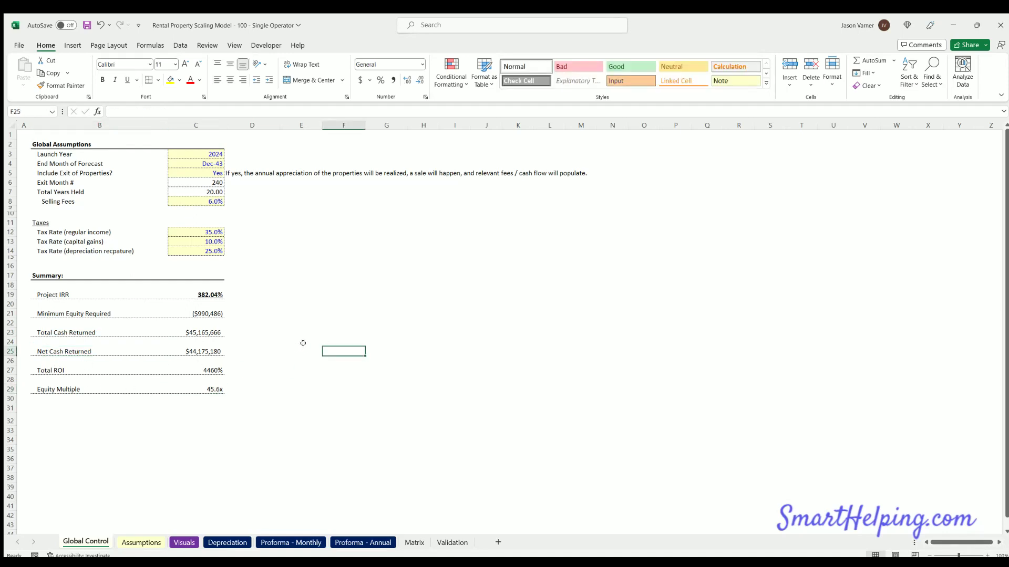
click(232, 311)
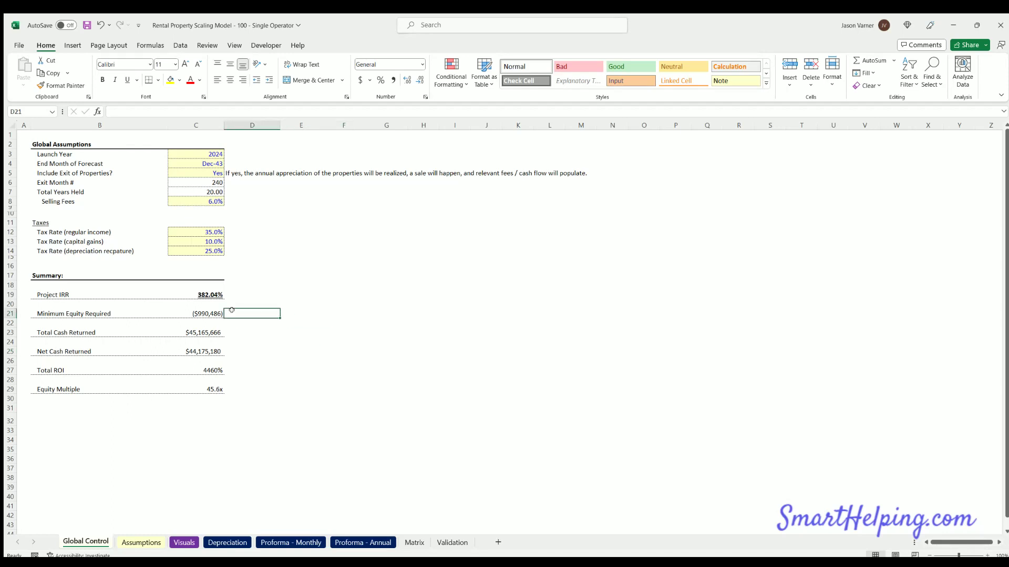
drag(350, 280, 349, 341)
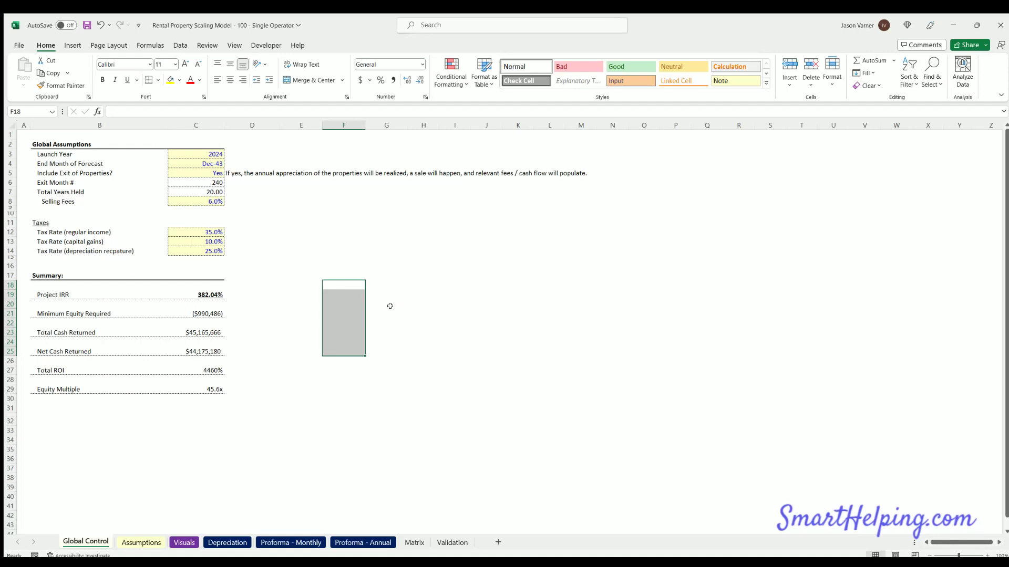
drag(407, 246, 412, 314)
click(414, 320)
key(Right)
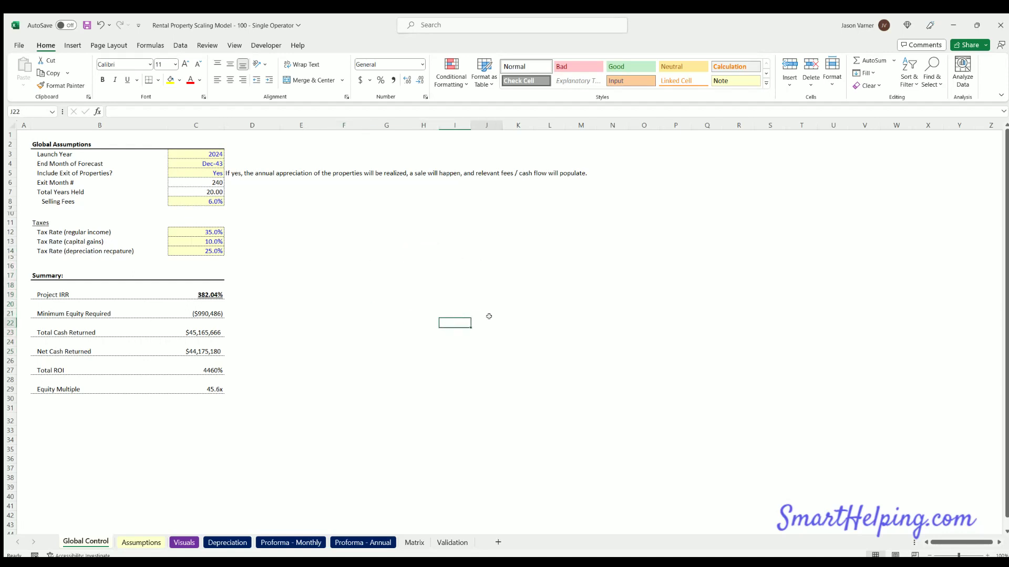
key(Right)
key(Right)
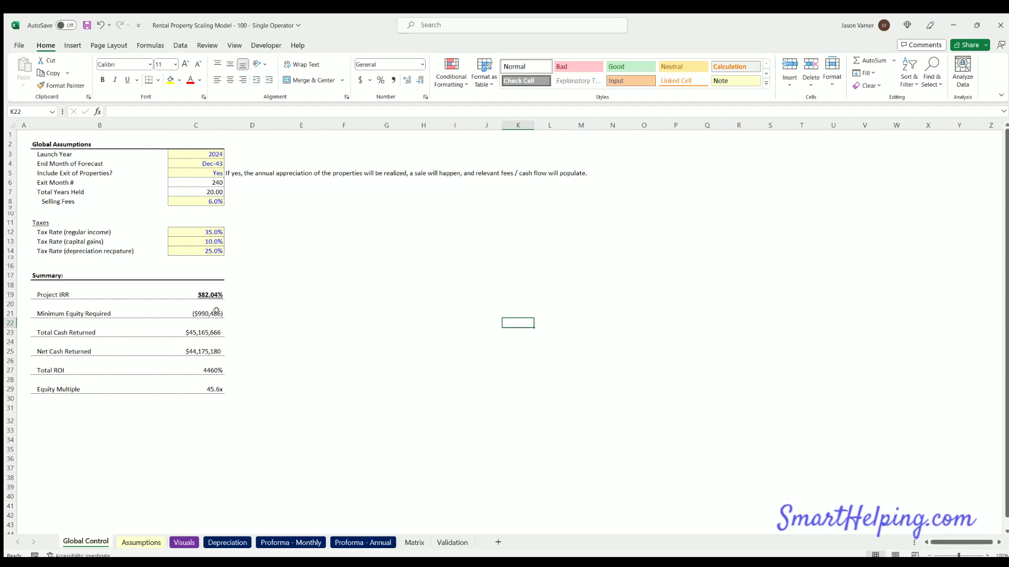
click(253, 313)
click(342, 313)
click(391, 311)
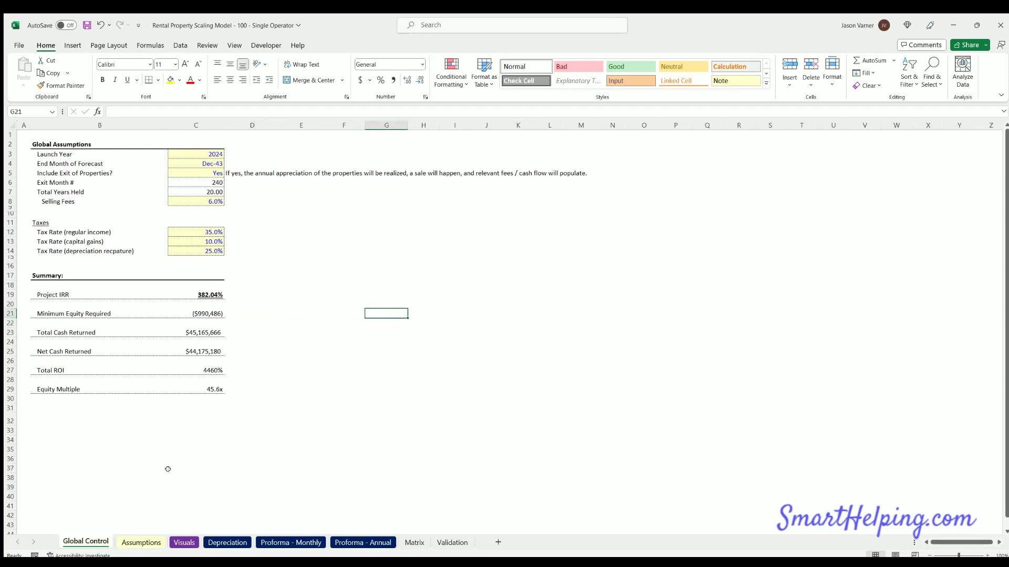
- Examine the purchase prices and months purchased of the listed properties on the Assumptions sheet
click(139, 543)
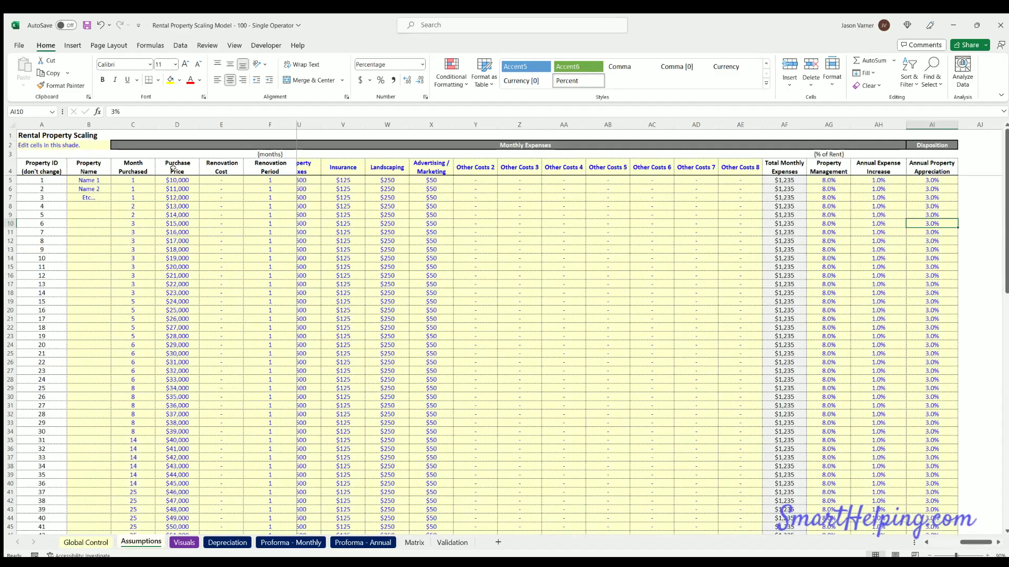
drag(173, 181, 172, 473)
click(177, 215)
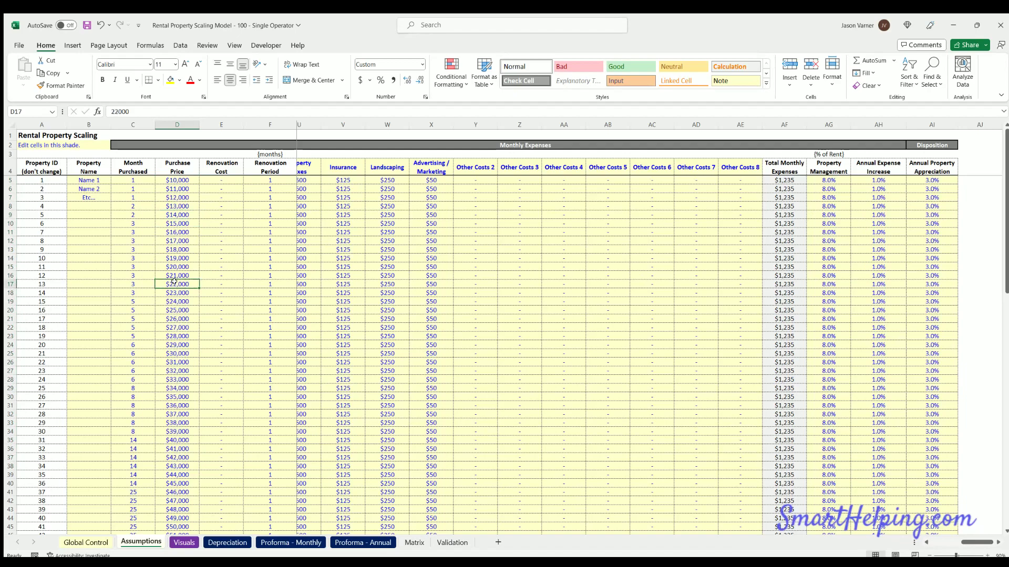
click(131, 249)
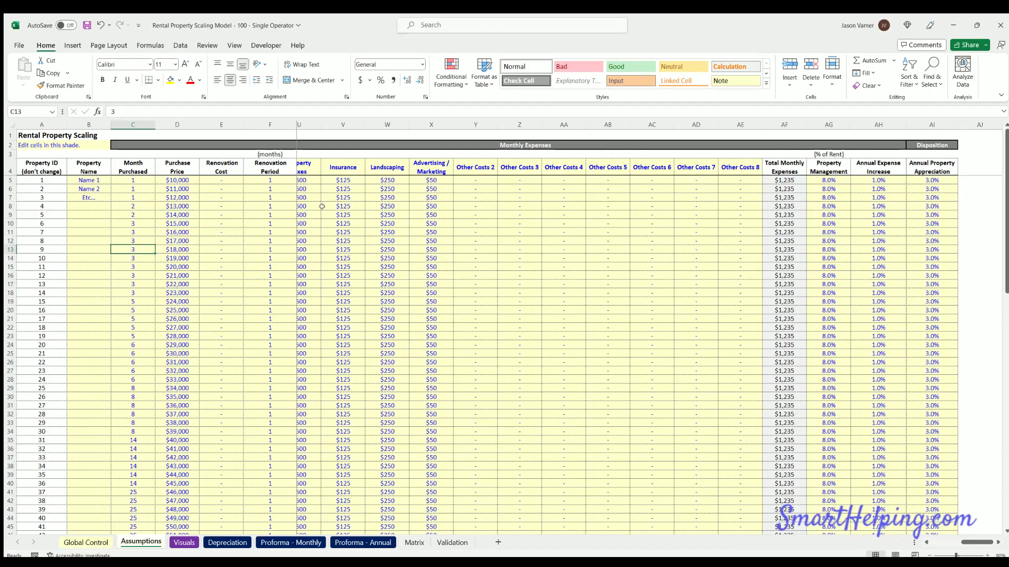
- Check the Global Control summary returns and review the purchase prices of the first 14 properties on the Assumptions sheet
drag(977, 542, 944, 542)
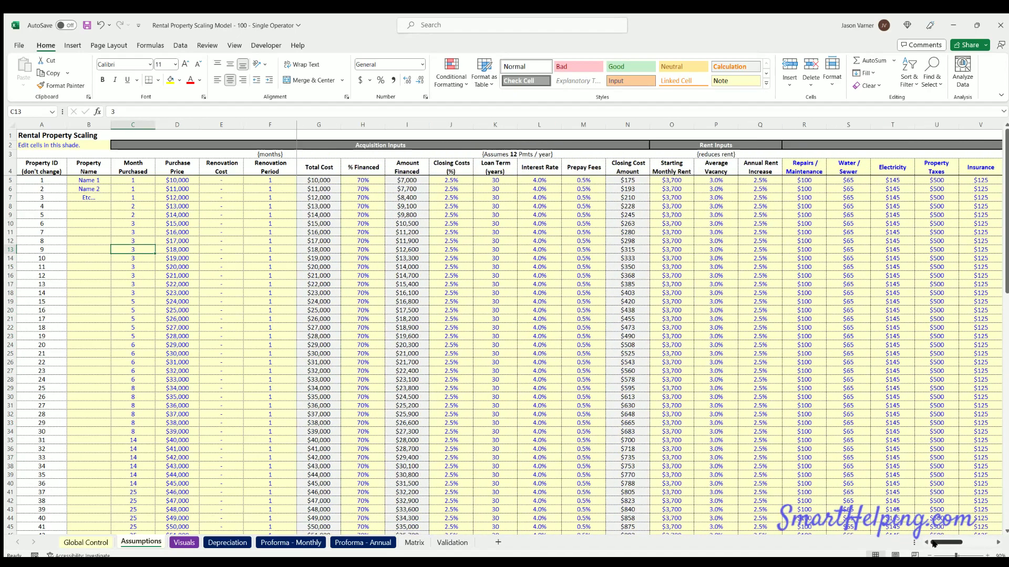
click(81, 543)
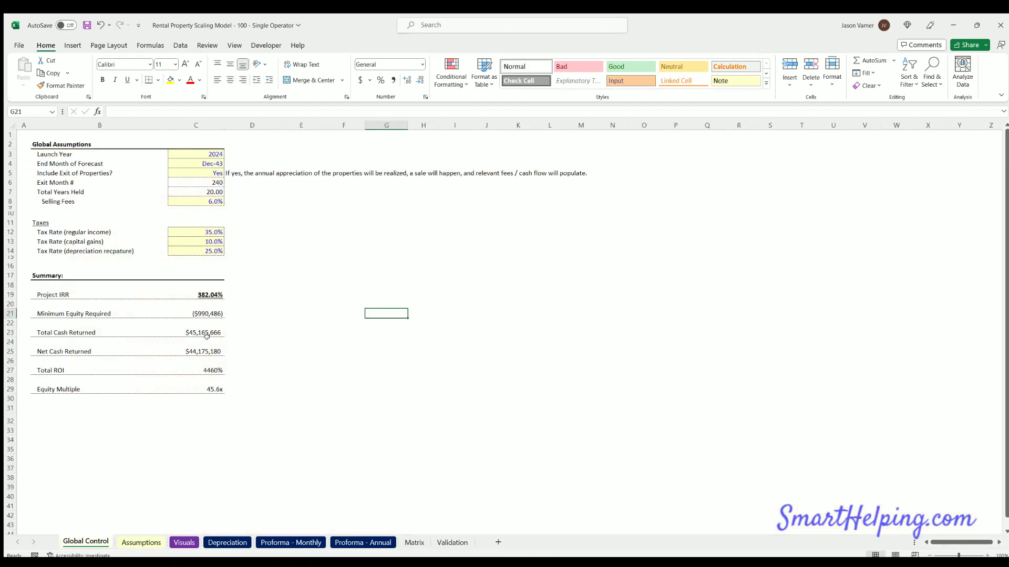
click(140, 544)
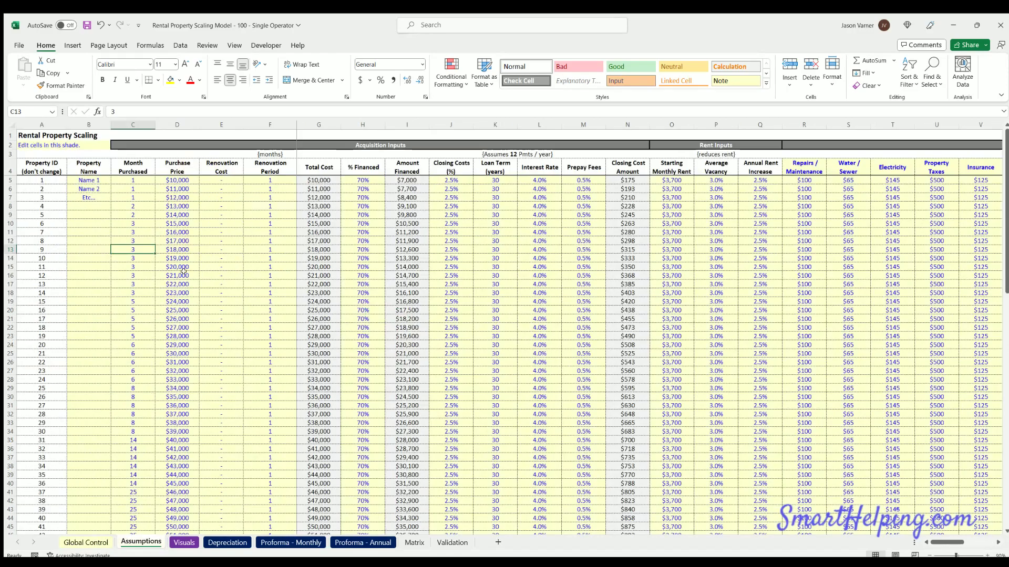
click(177, 180)
click(177, 206)
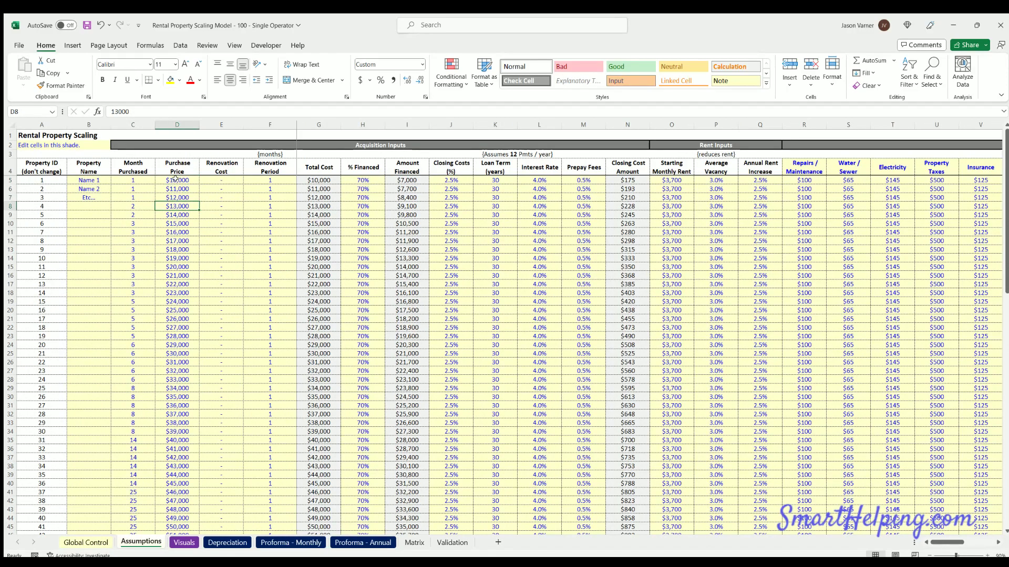
click(176, 179)
shift+click(164, 289)
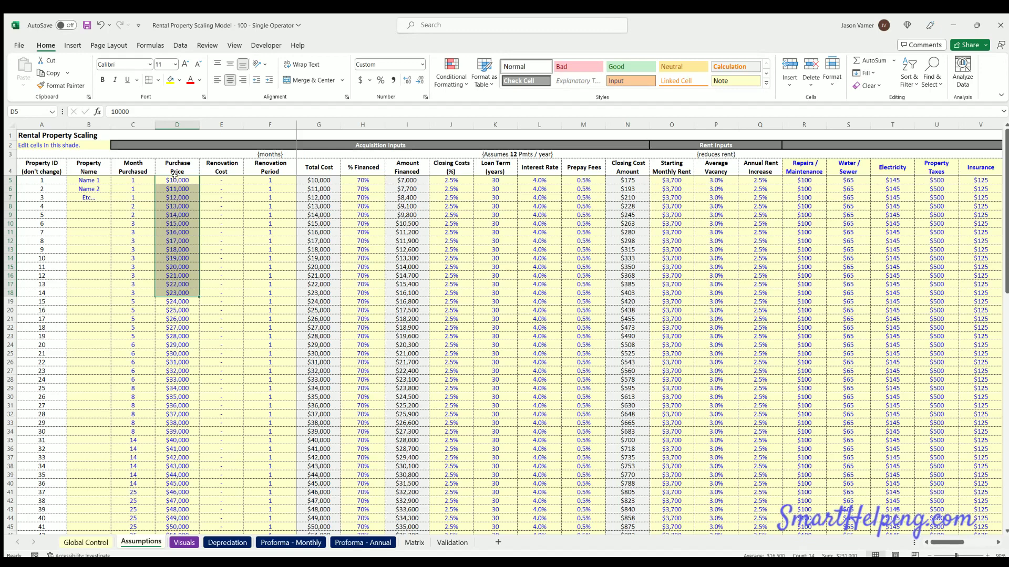
click(173, 179)
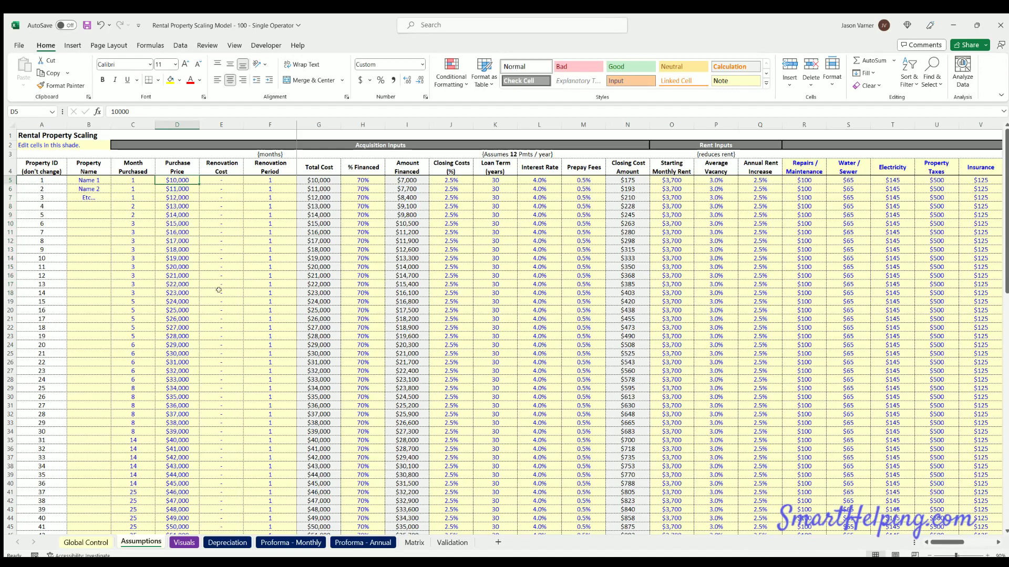
- Examine the Cash Flow row on the Proforma - Monthly sheet month by month through Mar-41, returning to Jan-24
click(266, 543)
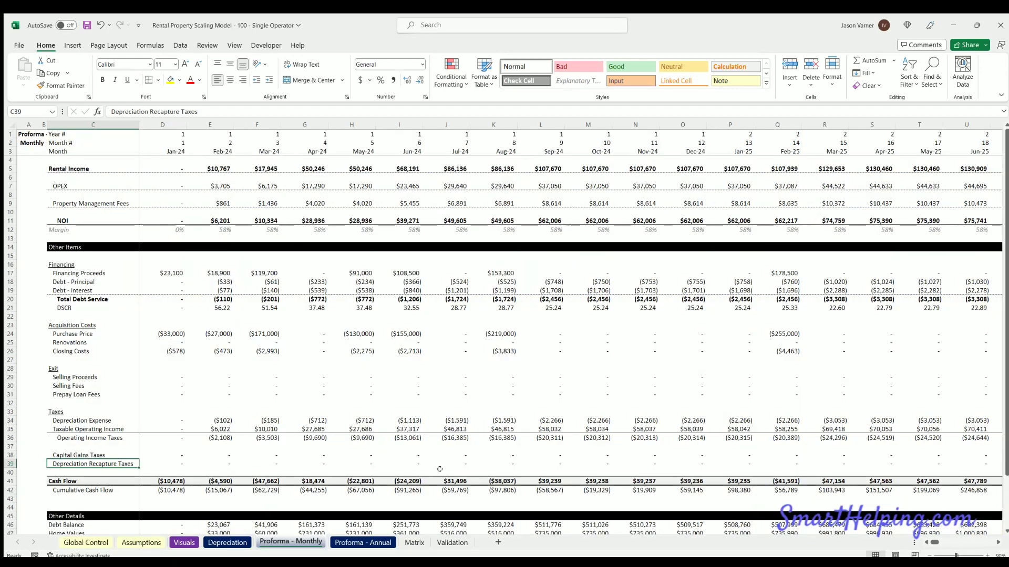
click(550, 480)
key(Right)
key(Right)
key(Right)
key(Right)
key(Right)
key(Right)
key(Right)
key(Right)
key(Right)
key(Right)
key(Right)
key(Right)
key(Right)
key(Right)
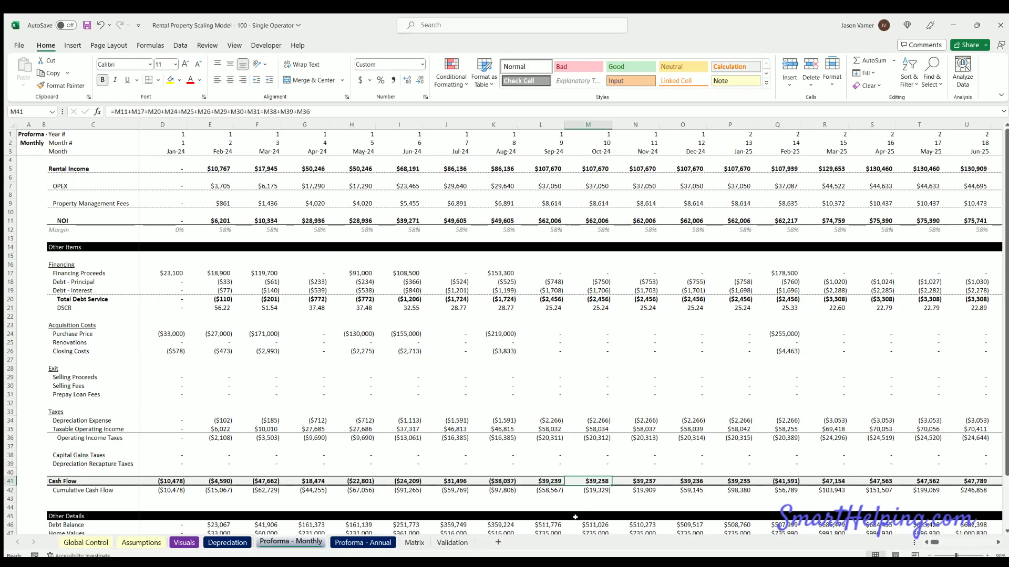
key(Right)
key(Right)
key(Right)
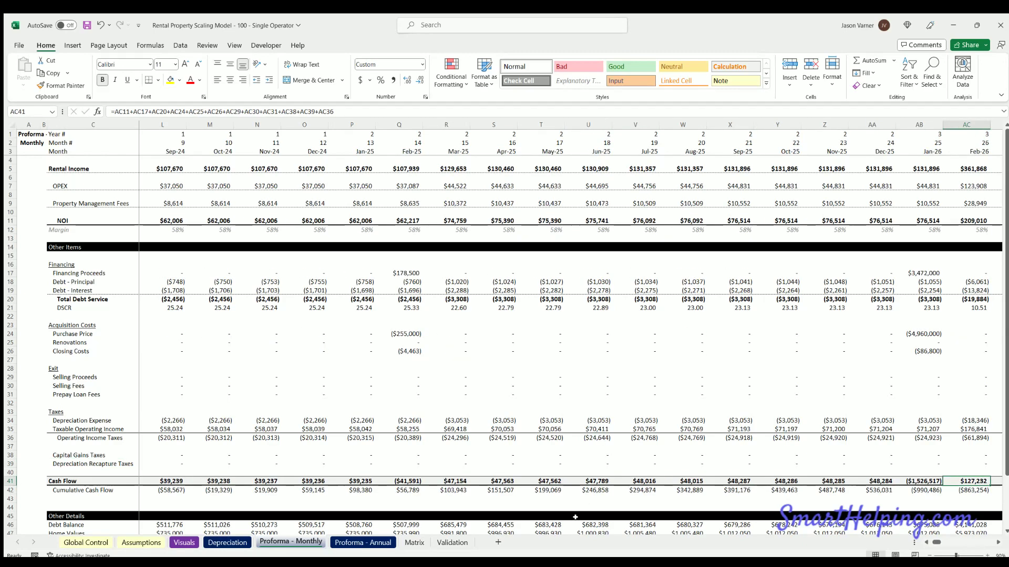
key(Right)
key(Right)
key(Right)
key(Right)
key(Right)
key(Right)
key(Right)
key(Right)
key(Right)
key(Right)
key(Right)
key(Right)
key(Right)
key(Right)
key(Right)
key(Right)
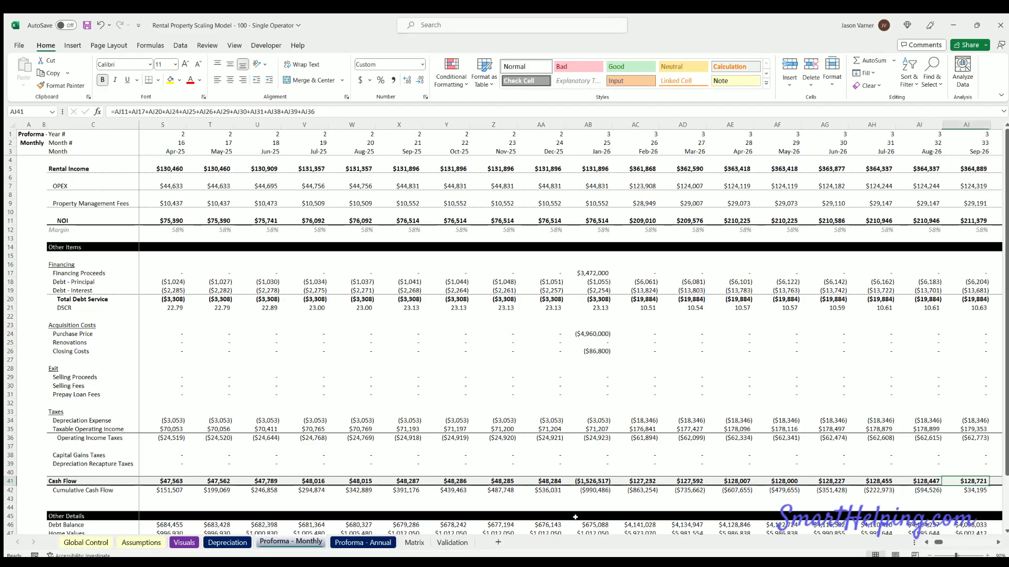
key(Right)
key(Right)
key(Right)
key(Right)
key(Right)
key(Right)
key(Right)
key(Right)
key(Right)
key(Right)
key(Right)
key(Right)
key(Right)
key(Right)
key(Right)
key(Right)
key(Right)
key(Right)
key(Right)
key(Right)
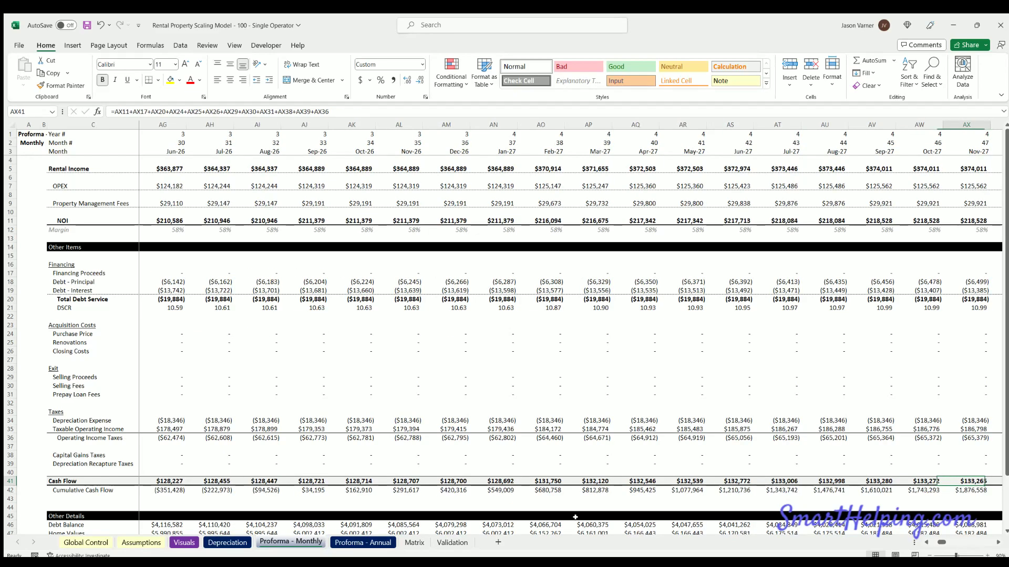
key(Right)
key(Right)
key(Right)
key(Right)
key(Right)
key(Right)
key(Right)
key(Right)
key(Right)
key(Right)
key(Right)
key(Right)
key(Right)
key(Right)
key(Right)
key(Right)
key(Right)
key(Right)
key(Right)
key(Right)
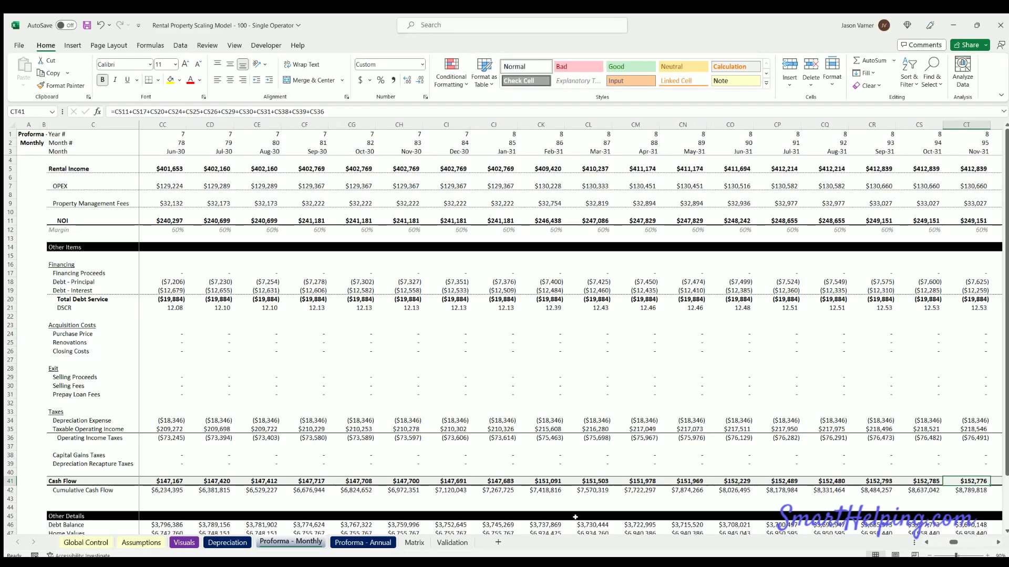
key(Right)
key(Right)
key(Right)
key(Right)
key(Right)
key(Right)
key(Right)
key(Right)
key(Right)
key(Right)
key(Right)
key(Right)
key(Right)
key(Right)
key(Right)
key(Right)
key(Right)
key(Right)
key(Right)
key(Right)
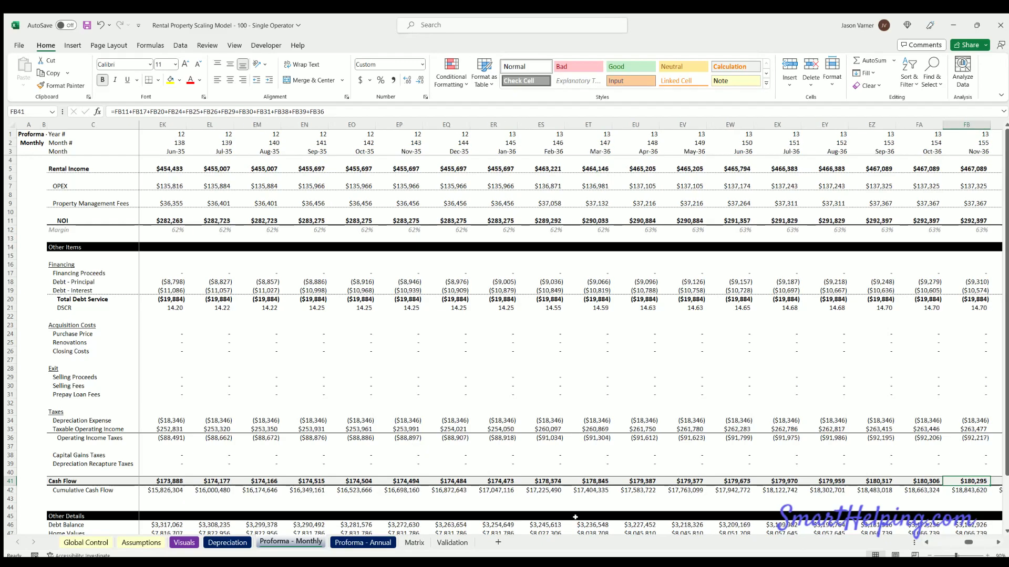
key(Right)
key(Right)
key(Right)
key(Right)
key(Right)
key(Right)
key(Right)
key(Right)
key(Right)
key(Right)
key(Right)
key(Right)
key(Right)
key(Right)
key(Right)
key(Right)
key(Right)
key(Right)
key(Right)
key(Right)
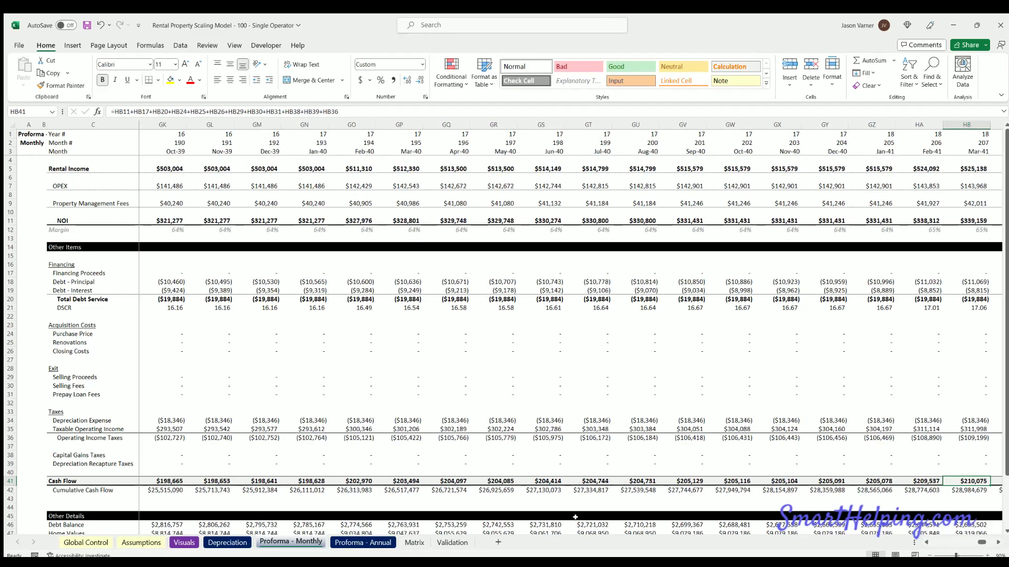
drag(981, 542, 930, 542)
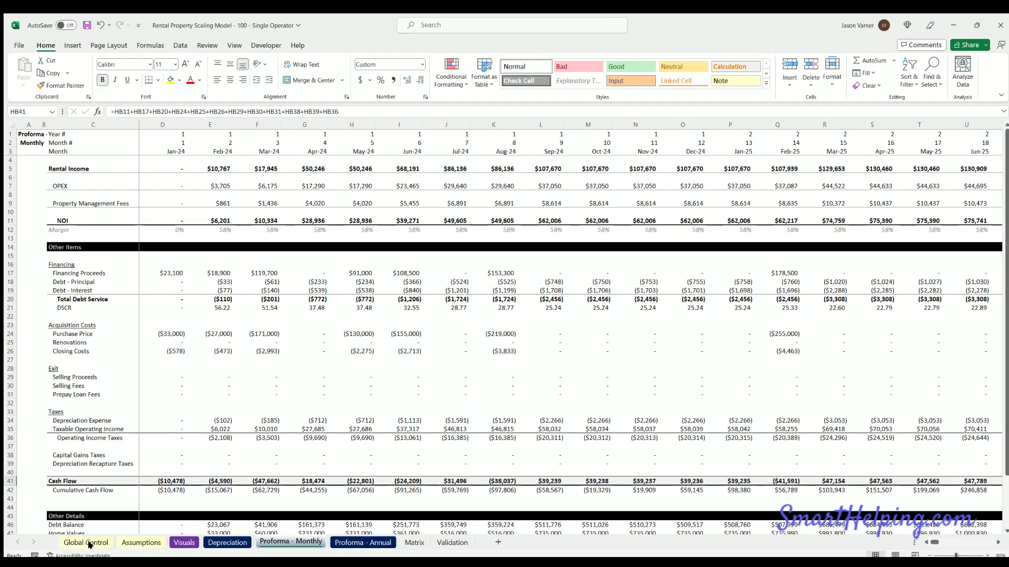
- Review the first property's month purchased on the Assumptions sheet and revisit the Global Control sheet
click(140, 542)
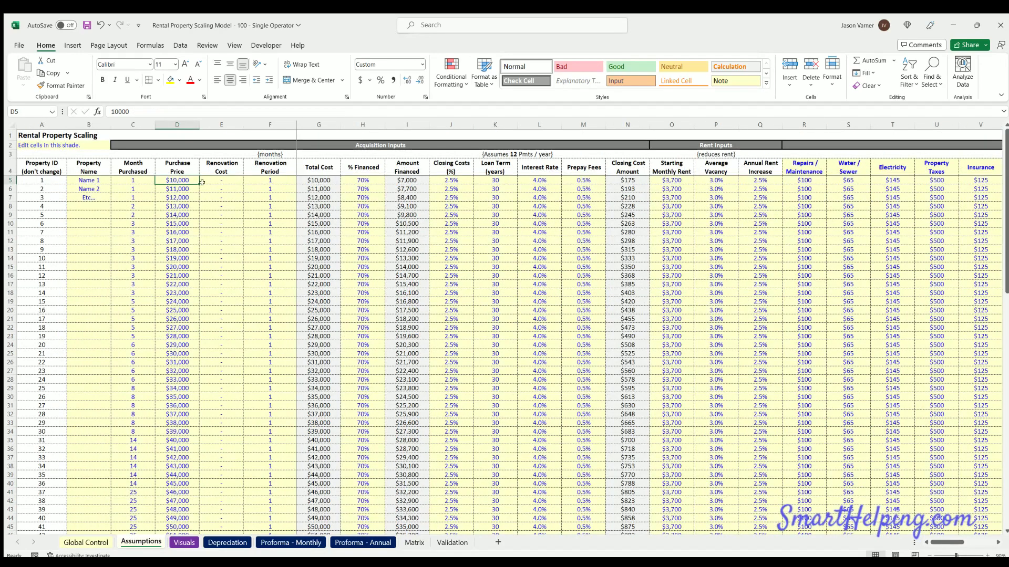
click(134, 178)
click(97, 543)
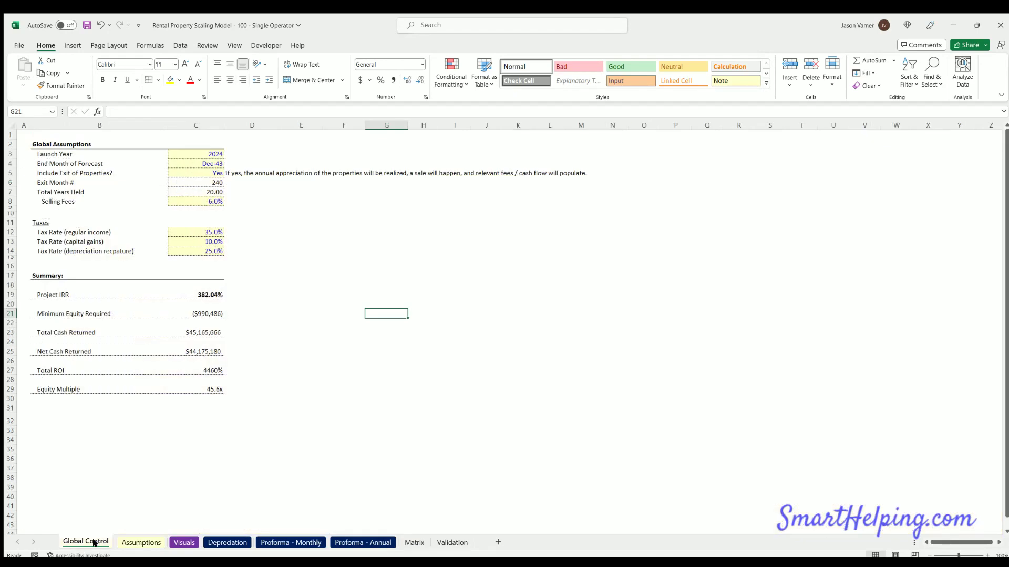
click(140, 544)
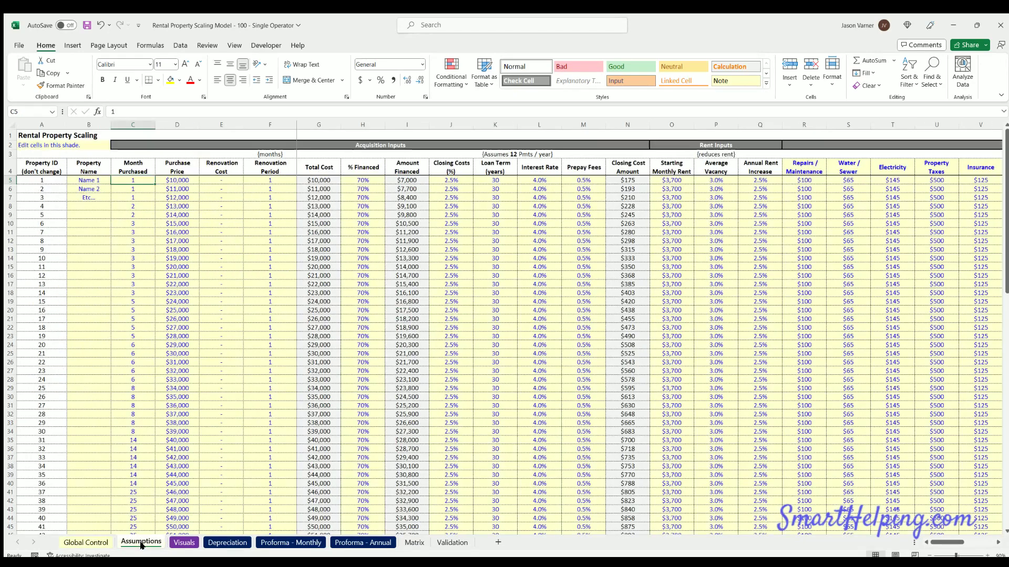
- Select the Property Name input cells for properties 1 through 20 on the Assumptions sheet
click(90, 180)
key(shift+Down)
key(shift+Down)
key(shift+Down)
key(shift+Down)
key(shift+Down)
key(shift+Down)
key(shift+Down)
key(shift+Down)
key(shift+Down)
key(shift+Down)
key(shift+Down)
key(shift+Down)
key(shift+Down)
key(shift+Down)
key(shift+Down)
key(shift+Down)
key(shift+Down)
key(shift+Down)
key(shift+Down)
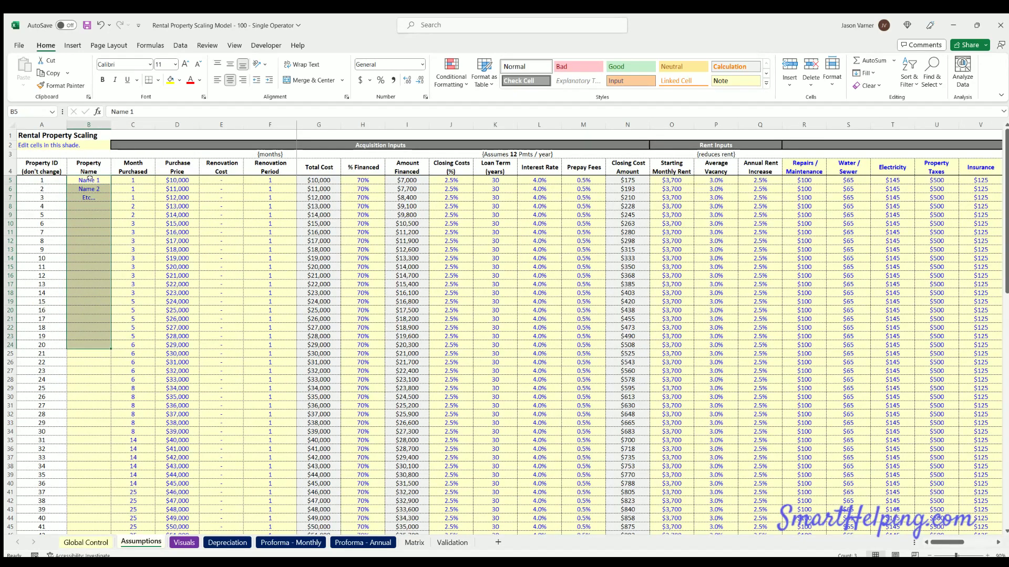
- Review the Property ID column on the Assumptions sheet by selecting IDs 1 to 14 and stepping down to property 9
click(48, 180)
key(shift+Down)
key(shift+Down)
key(shift+Down)
key(shift+Down)
key(shift+Down)
key(shift+Down)
key(shift+Down)
key(shift+Down)
key(shift+Down)
key(shift+Down)
key(shift+Down)
key(shift+Down)
key(shift+Down)
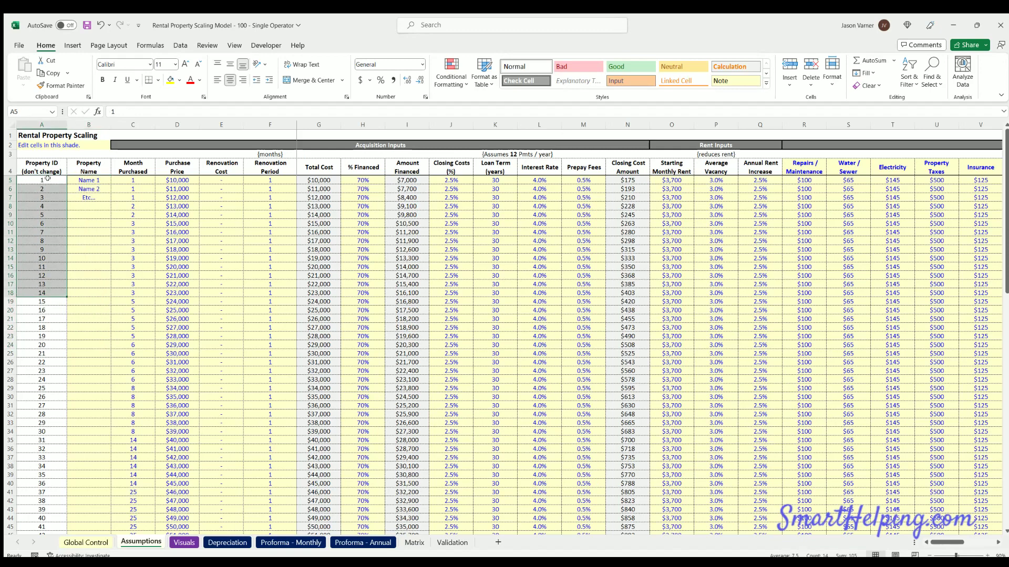
key(Down)
key(Down)
key(Down)
key(Down)
key(Down)
key(Down)
key(Down)
key(Down)
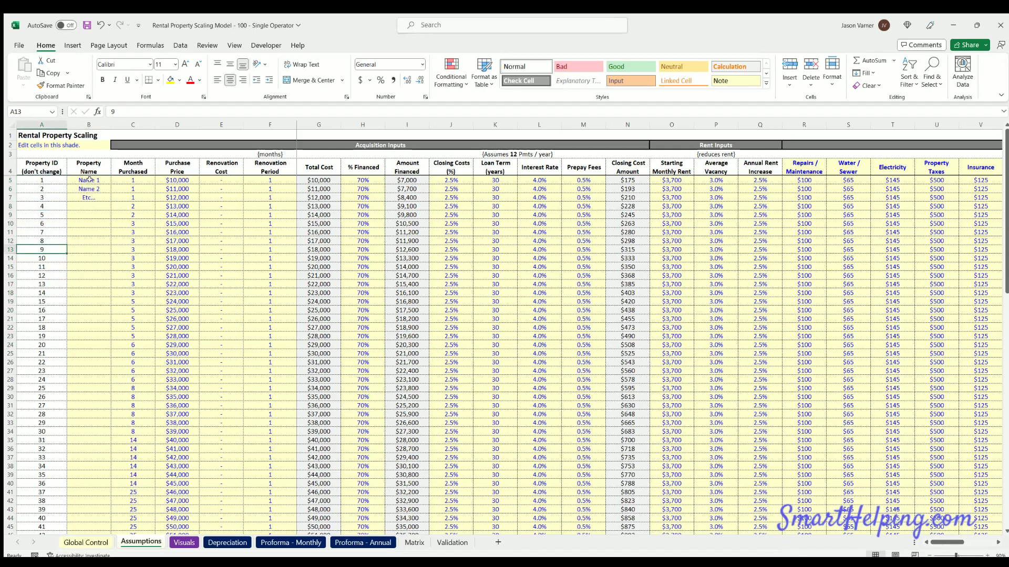
- Select the first eight Property ID cells, followed by the Property Name cells of properties 1 through 11
click(45, 178)
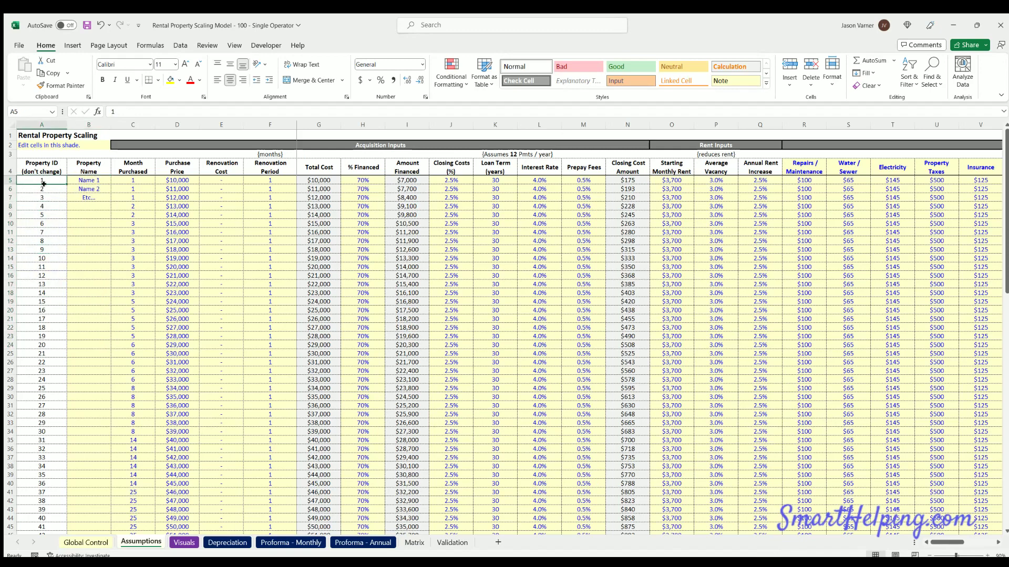
click(44, 187)
drag(44, 179, 44, 243)
drag(89, 178, 81, 255)
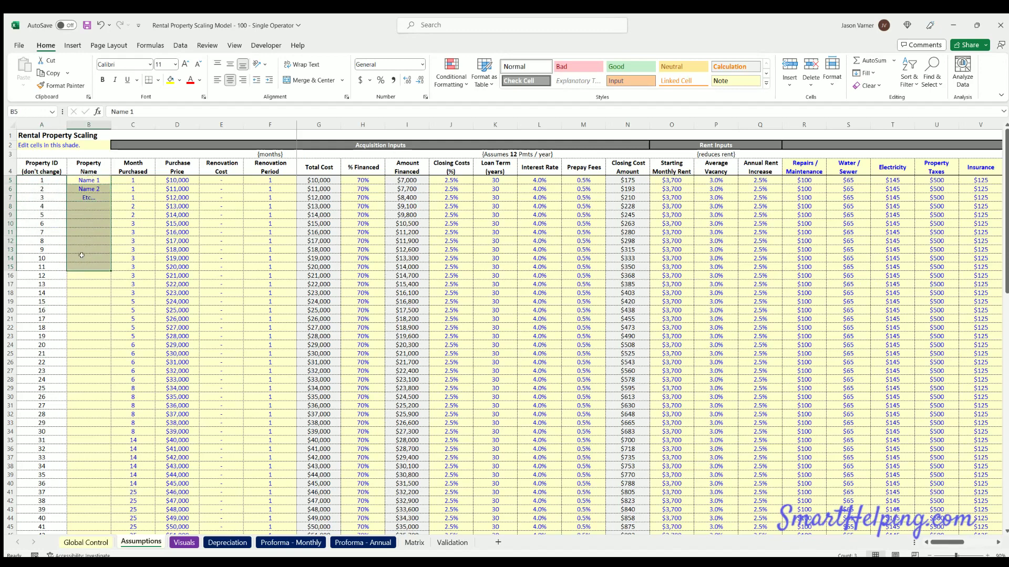
- Examine the Month Purchased inputs cell by cell from property 1 down to property 16
click(132, 180)
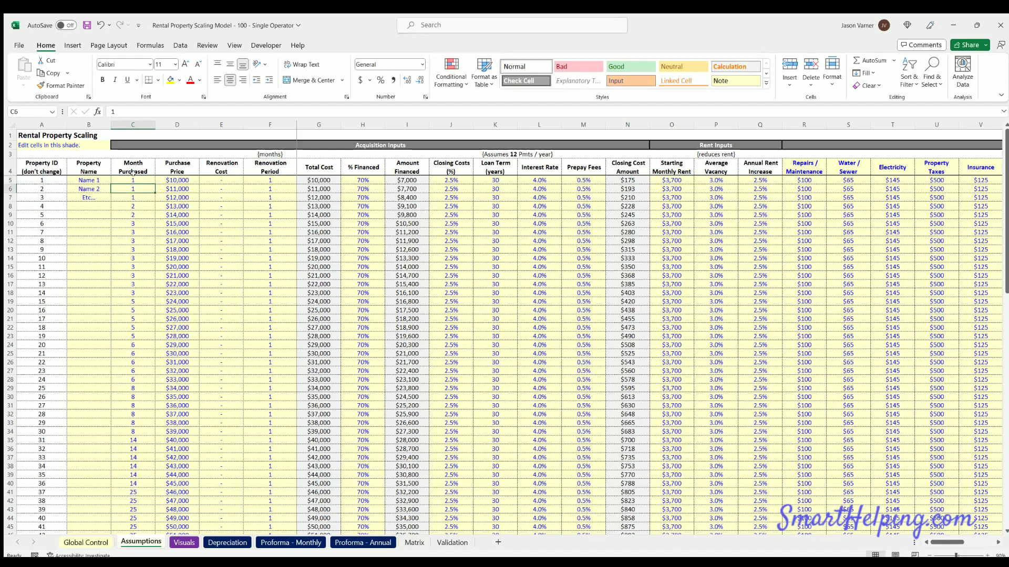
key(Down)
key(Down)
key(Down)
key(Down)
key(Down)
key(Down)
key(Down)
key(Down)
key(Down)
key(Down)
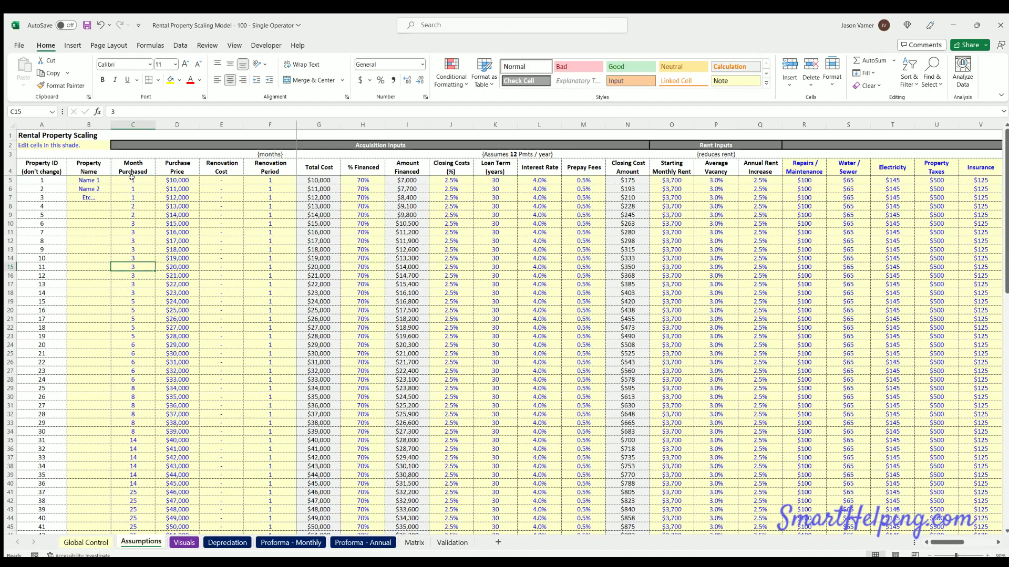
click(133, 197)
click(133, 215)
click(133, 232)
click(133, 258)
click(128, 307)
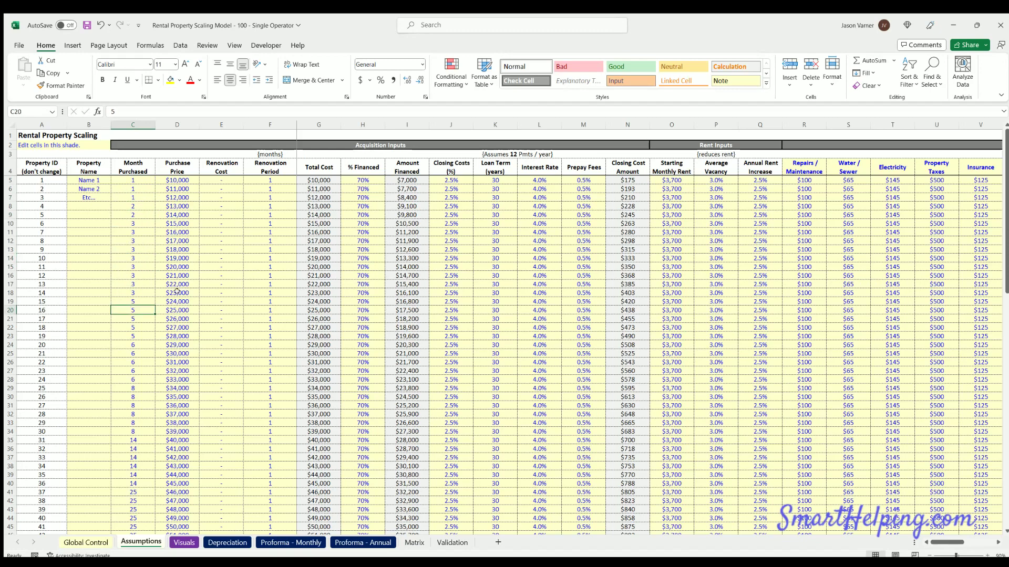
- Check the acquisition costs on the Proforma - Monthly sheet and return to the first property's renovation cost on the Assumptions sheet
click(286, 544)
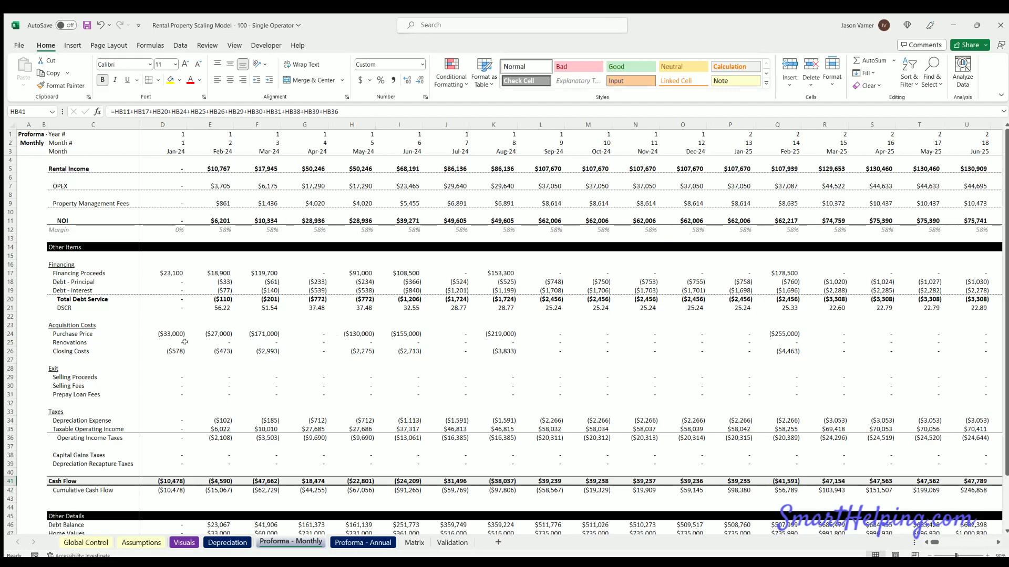
click(139, 542)
click(224, 179)
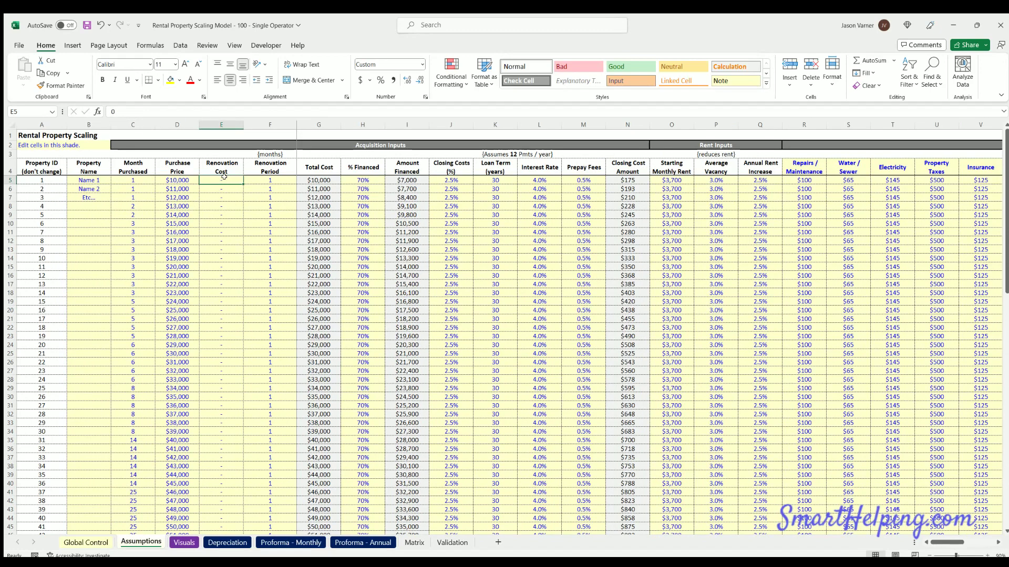
- Set the first property's purchase price to $300,000 and fill it down to every property
click(188, 181)
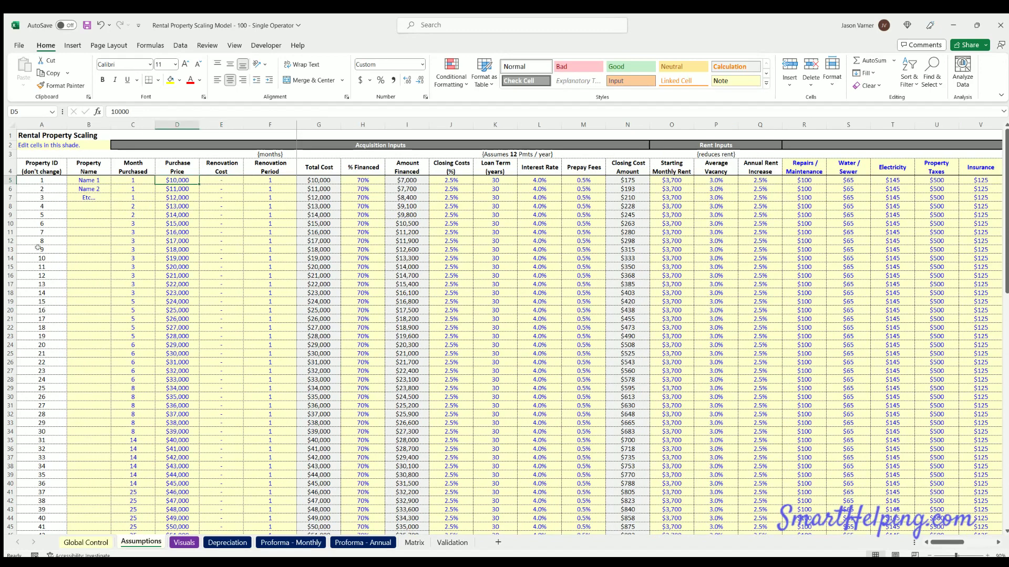
text(300,000)
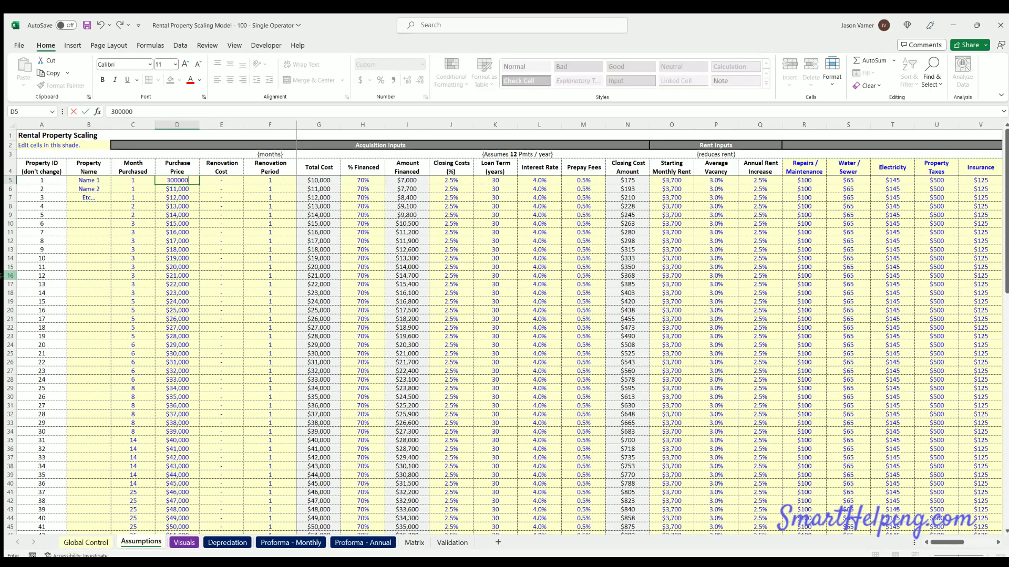
key(Return)
click(187, 179)
key(ctrl+shift+Down)
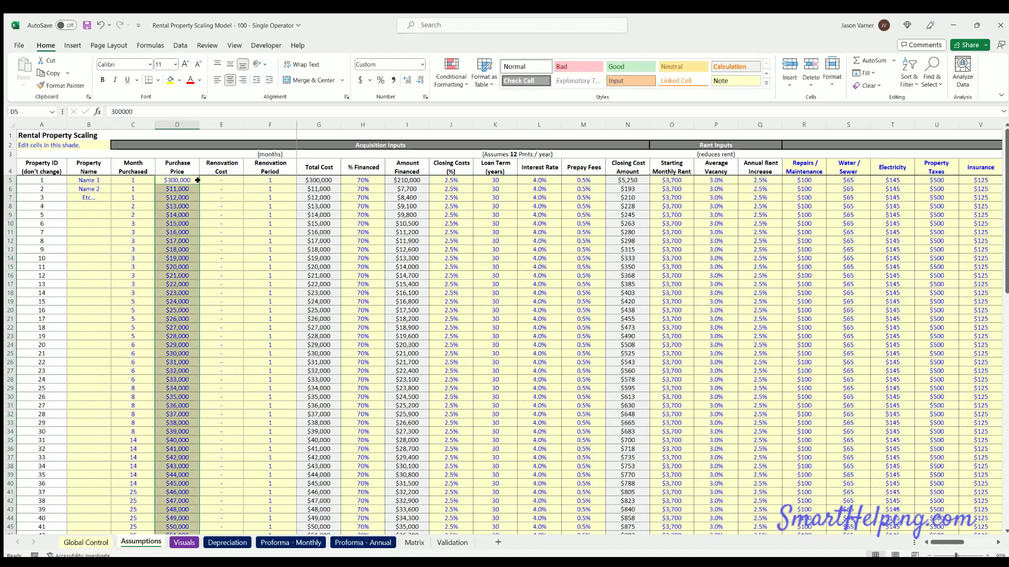
key(ctrl+d)
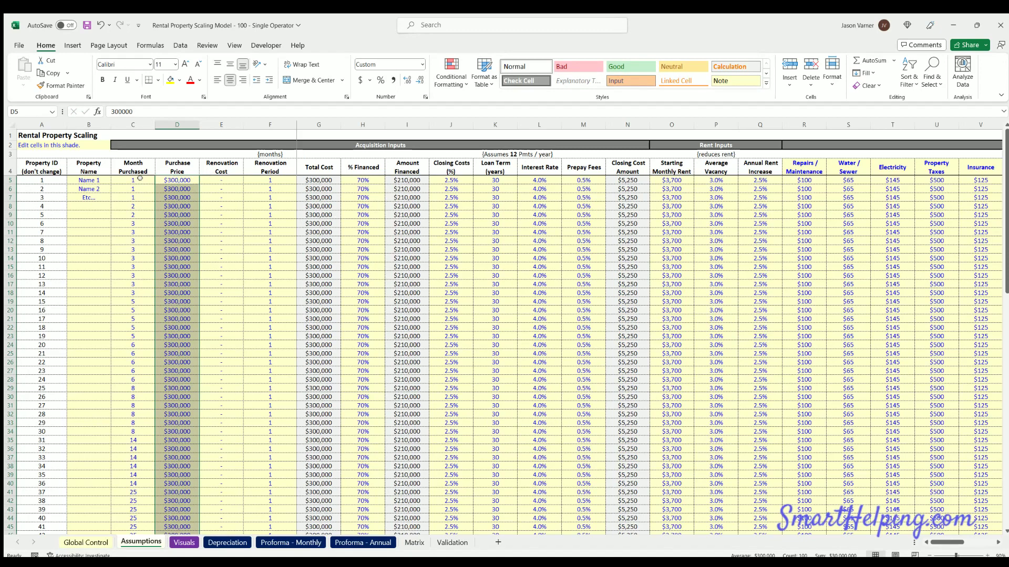
- Set the Month Purchased to 12 for properties 4 through 7
click(134, 205)
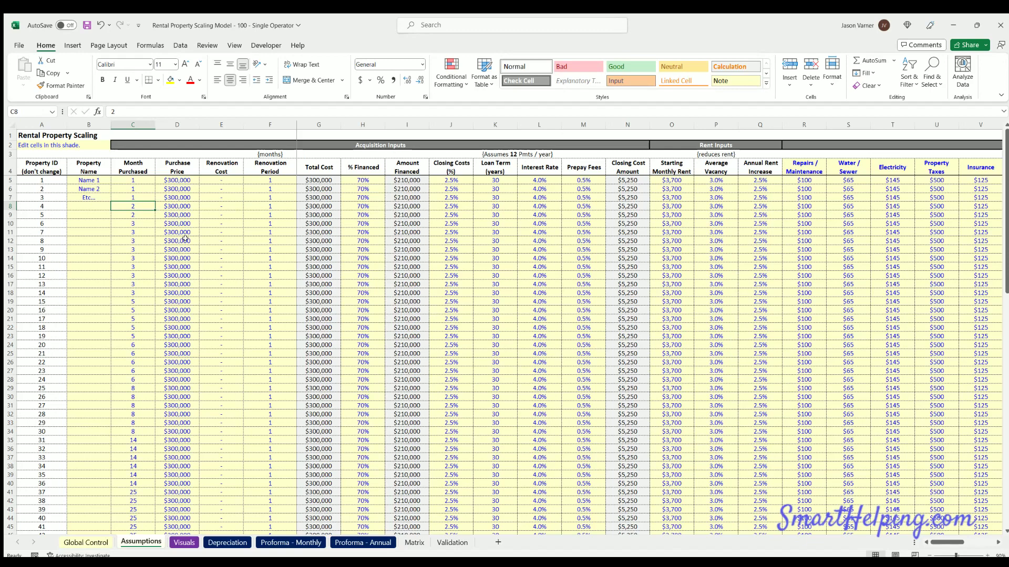
text(12)
key(Return)
text(12)
key(Return)
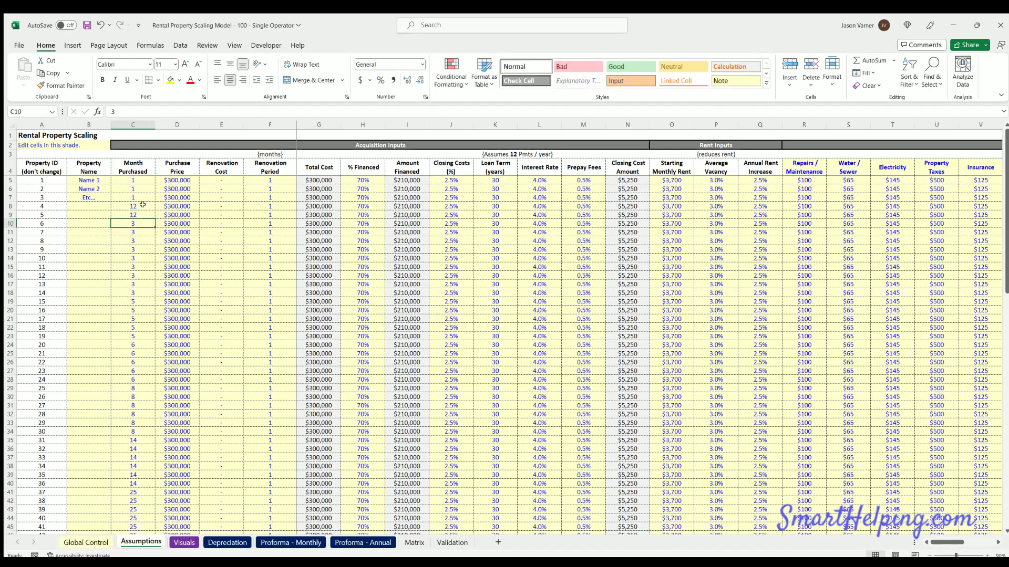
drag(142, 204, 137, 240)
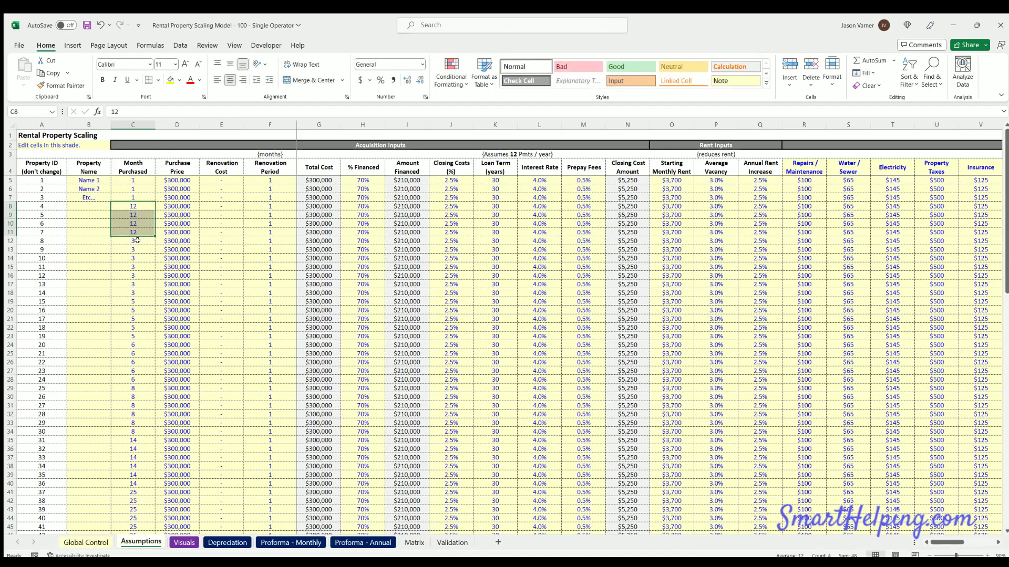
- Set the Month Purchased to 24 for properties 8 through 12
click(137, 240)
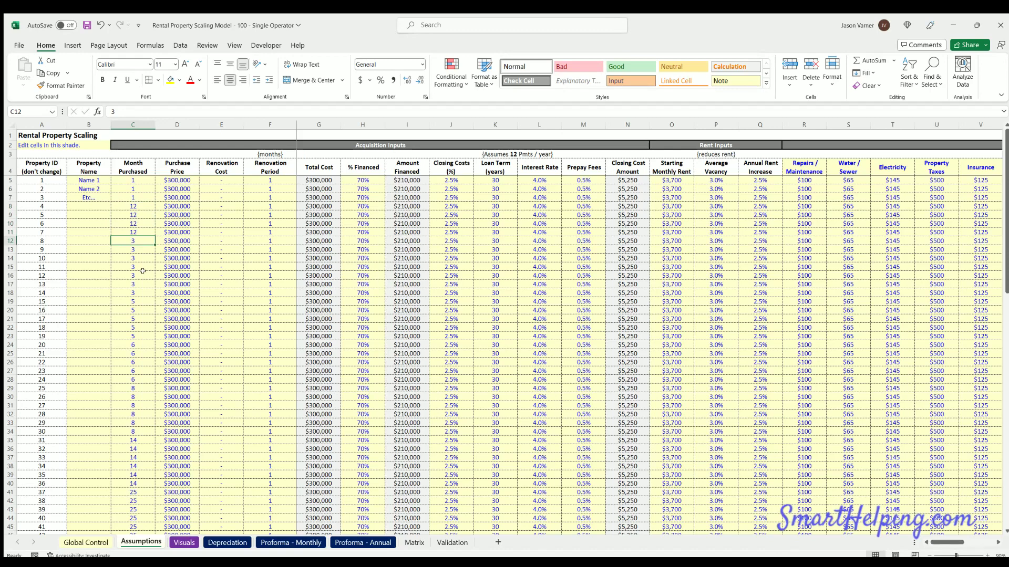
text(24)
key(Return)
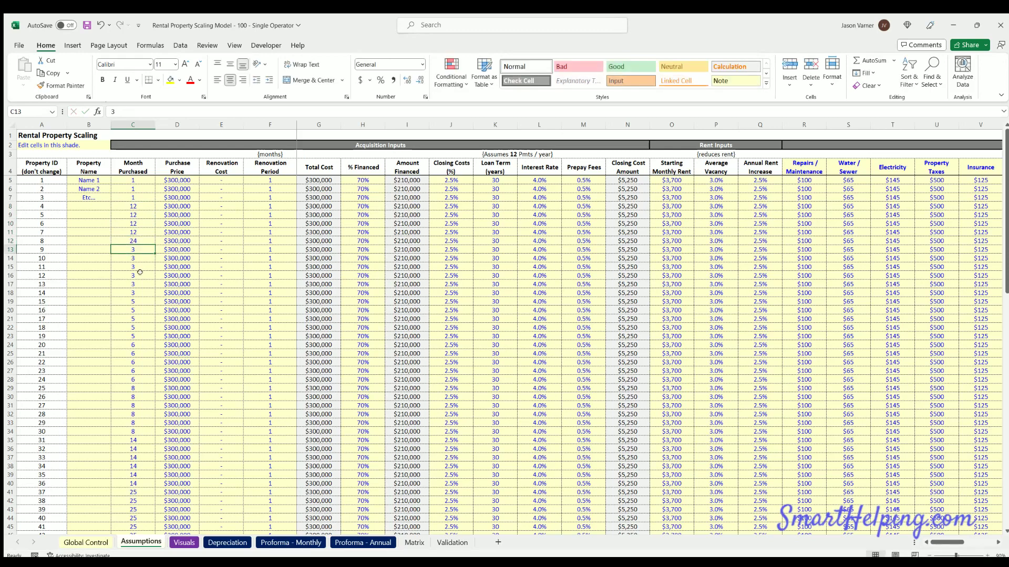
click(144, 239)
drag(155, 245, 147, 278)
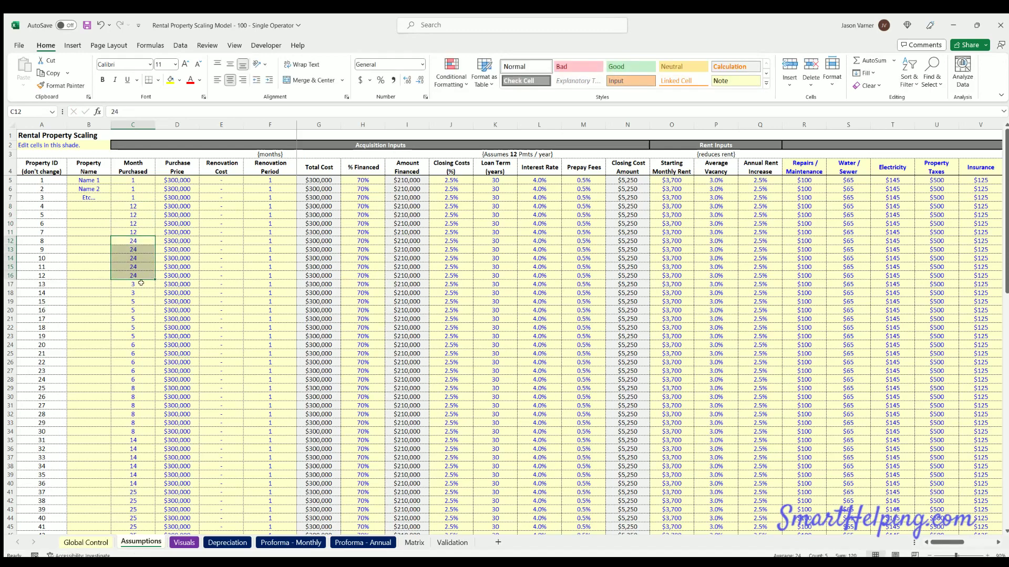
- Set the Month Purchased to 36 for property 13 and fill it down to all remaining properties
click(136, 283)
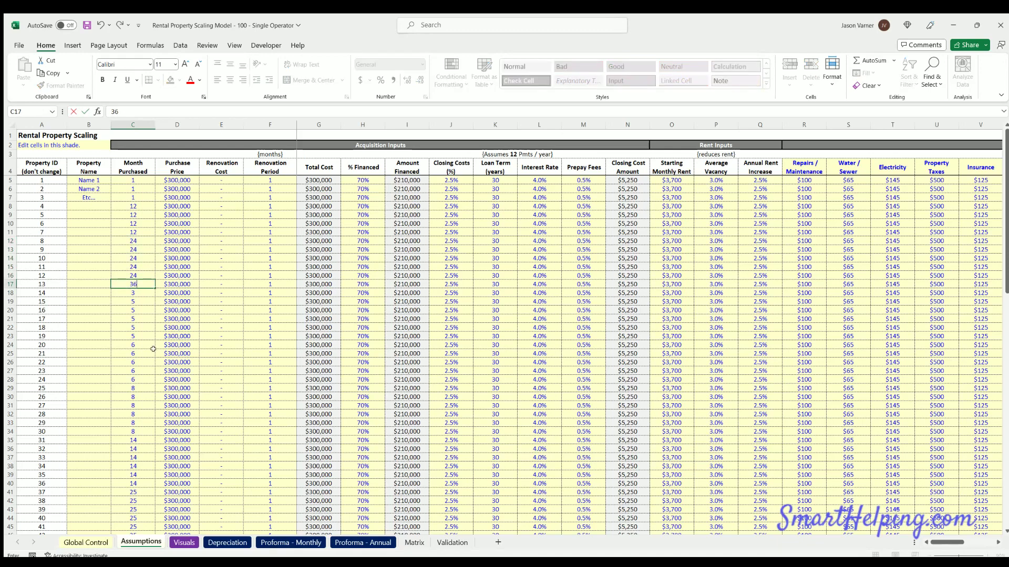
text(36)
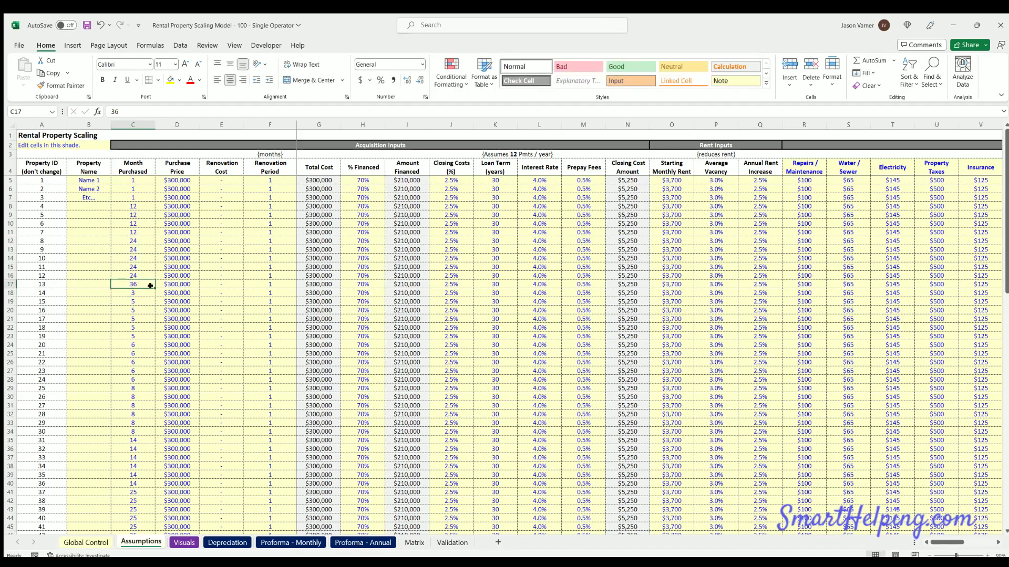
double_click(151, 286)
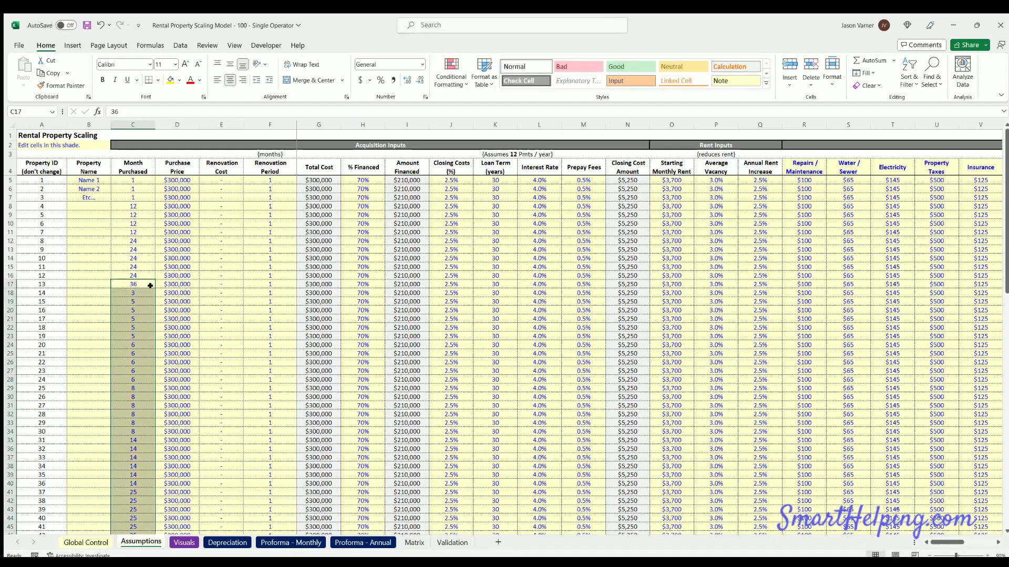
click(141, 334)
scroll(142, 334, down, 3)
scroll(142, 334, up, 3)
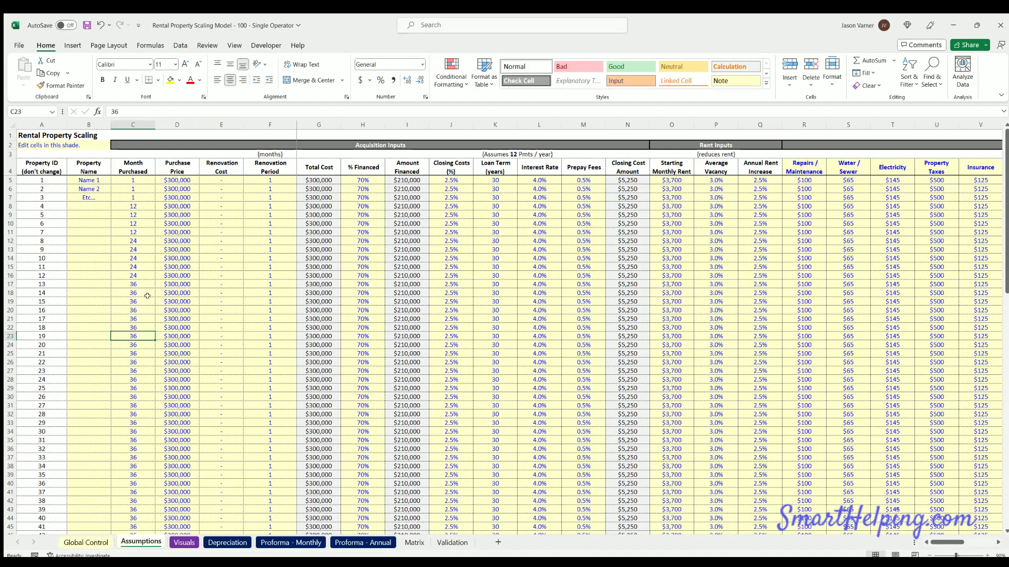
- Review the first property's renovation cost, purchase price, renovation period and month purchased
click(222, 179)
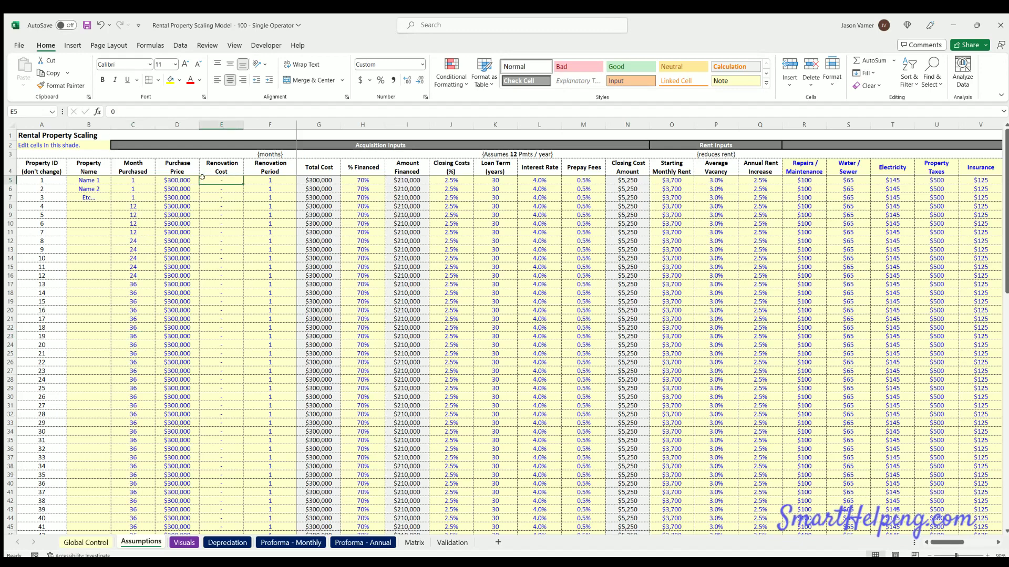
click(167, 179)
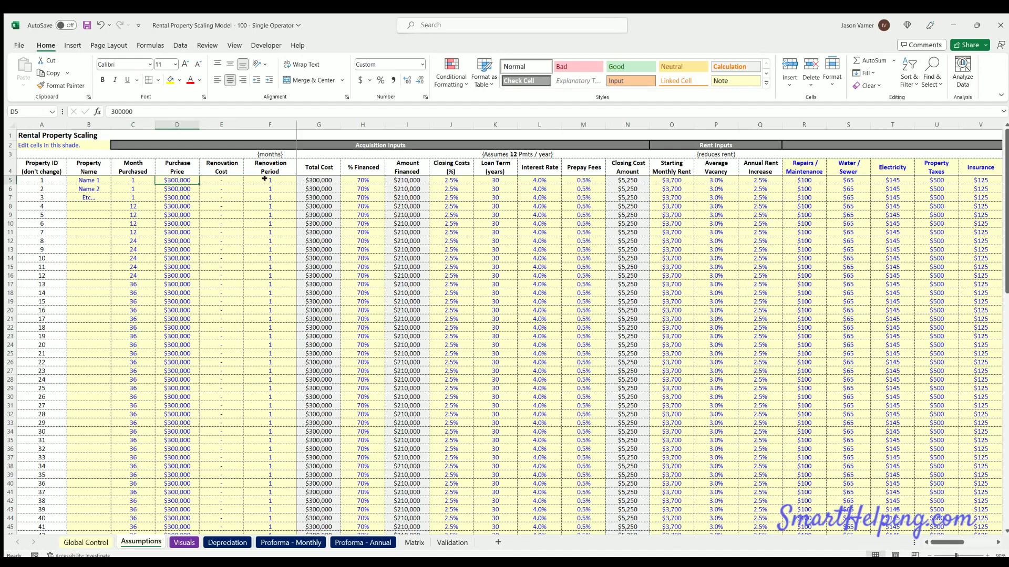
click(264, 179)
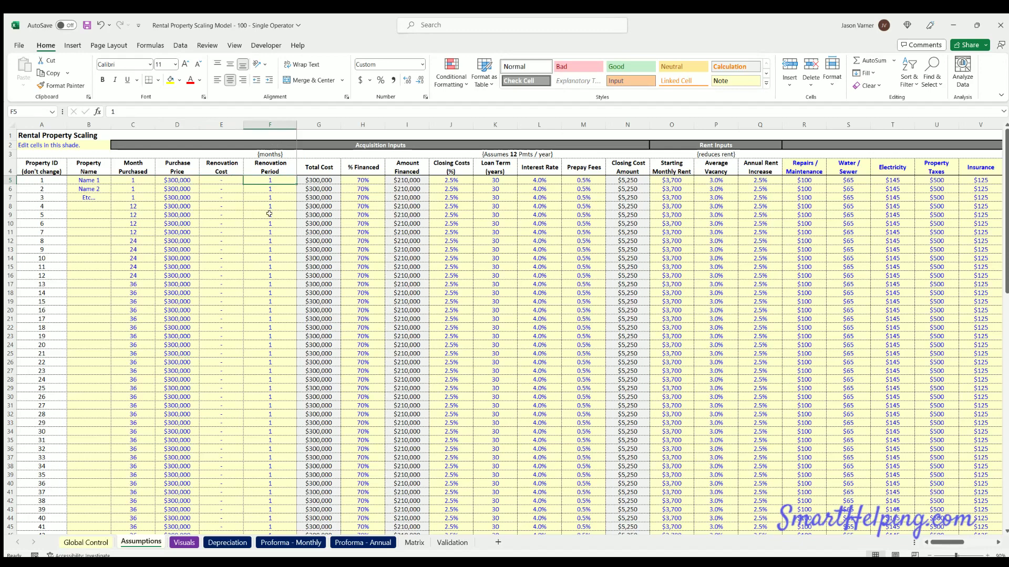
click(139, 179)
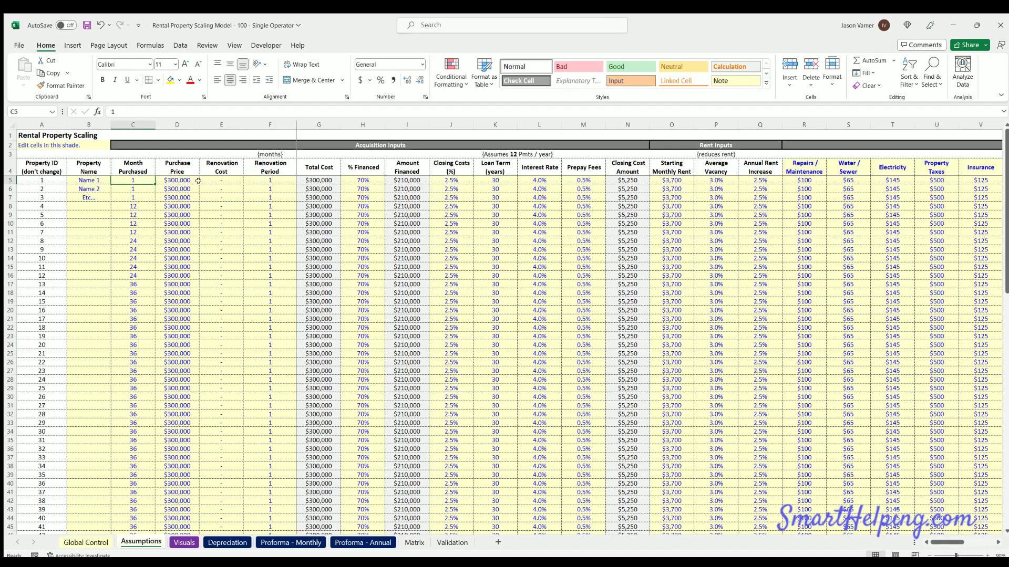
click(260, 178)
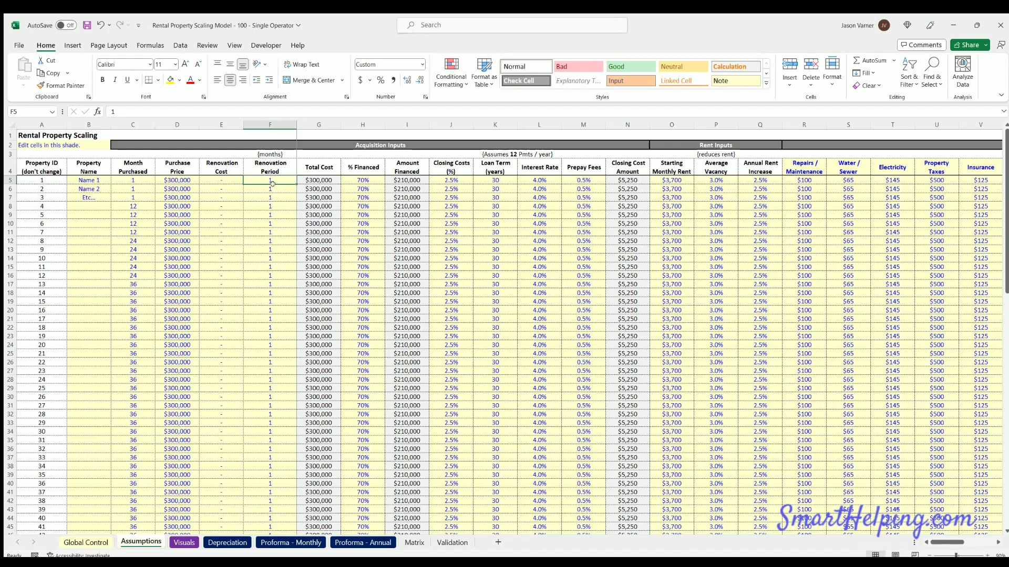
click(139, 179)
click(262, 180)
- Inspect the Jan-24 financing proceeds and the Feb-24 rental income on the Proforma - Monthly sheet
click(290, 542)
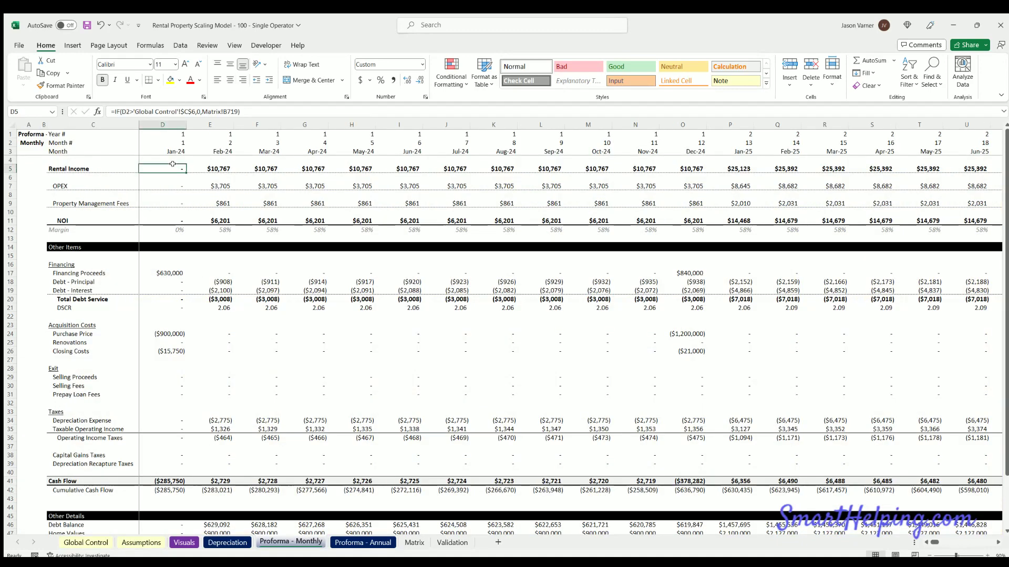
click(167, 269)
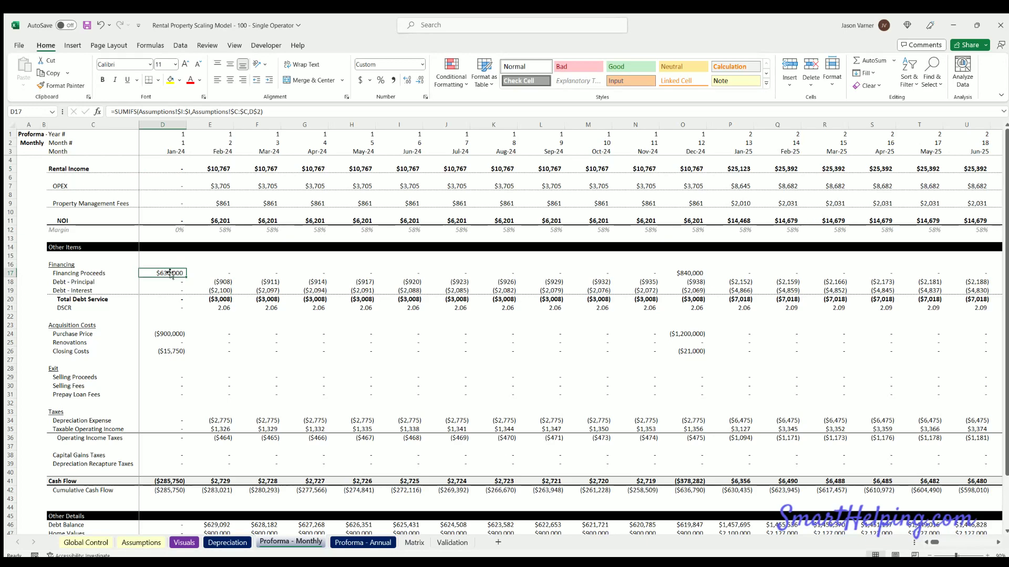
click(215, 167)
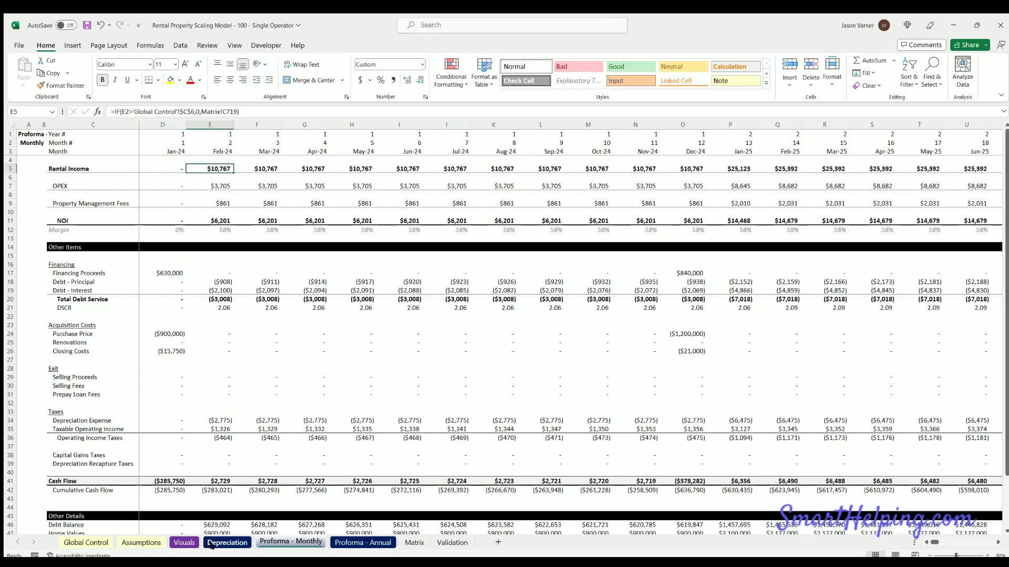
- Set the renovation period to 3 months for properties 1 through 3 on the Assumptions sheet
click(142, 543)
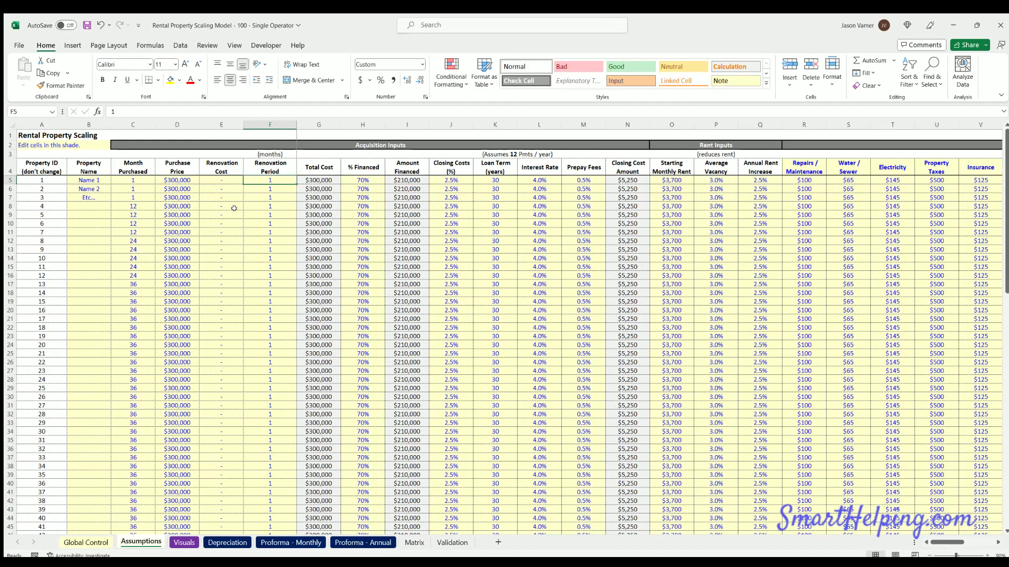
text(3)
key(Return)
drag(281, 179, 294, 202)
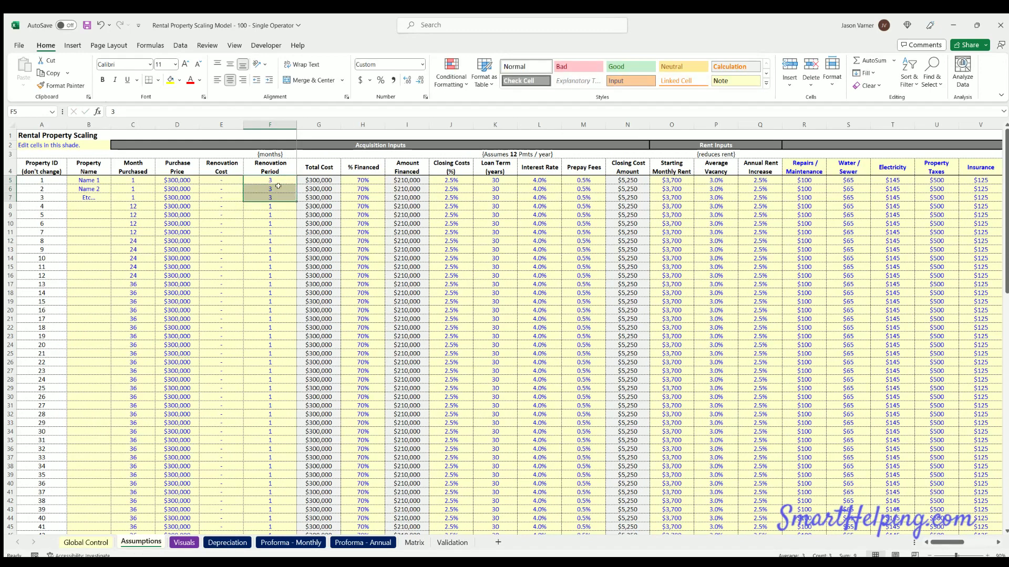
- Check on the Proforma - Monthly sheet when rental income starts, moving from Feb-24 to Apr-24
click(276, 541)
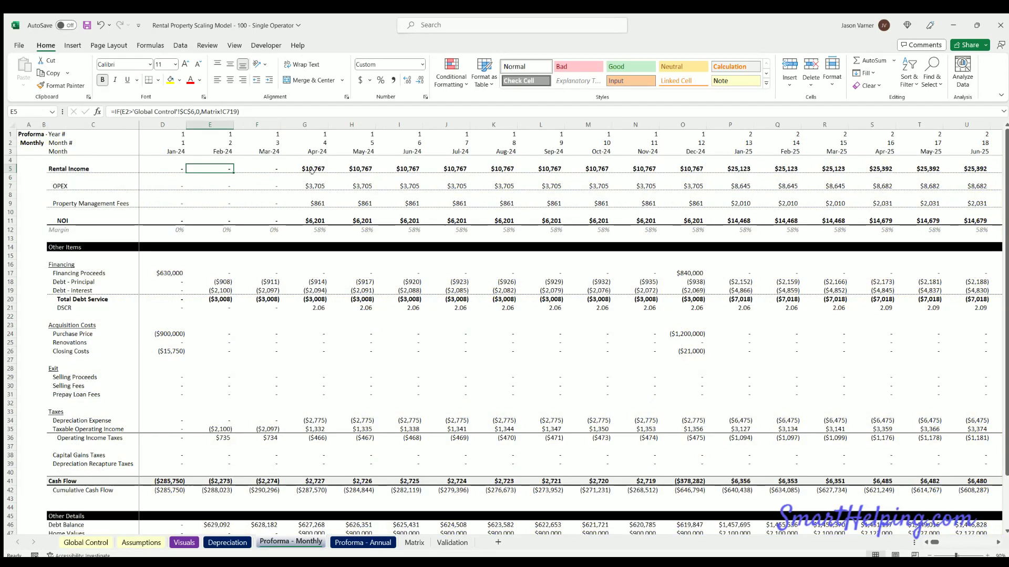
key(Right)
key(Right)
key(Down)
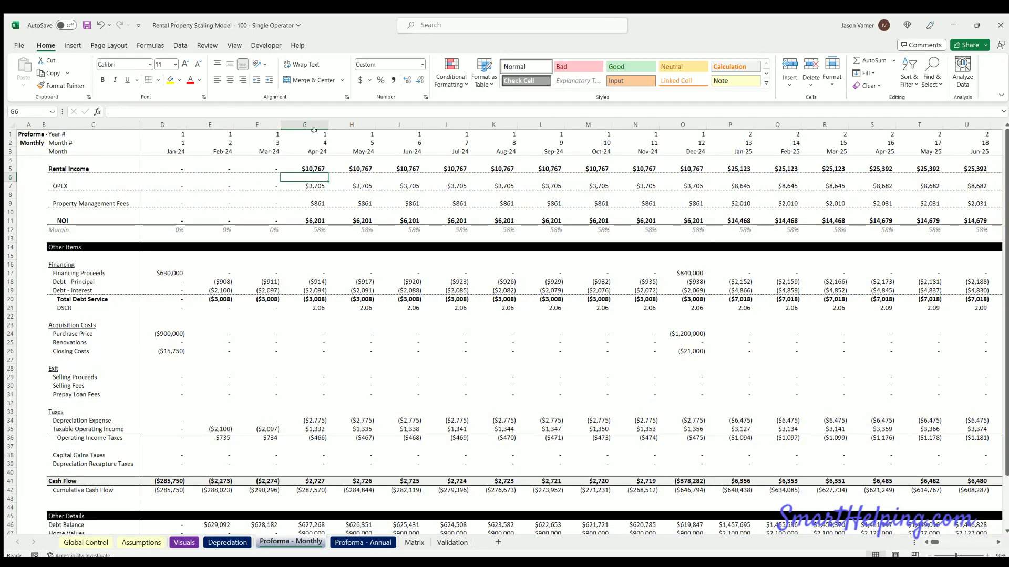
- Inspect the rental income cells for Jan-24, Mar-24 and Apr-24 on the Proforma - Monthly sheet
click(163, 165)
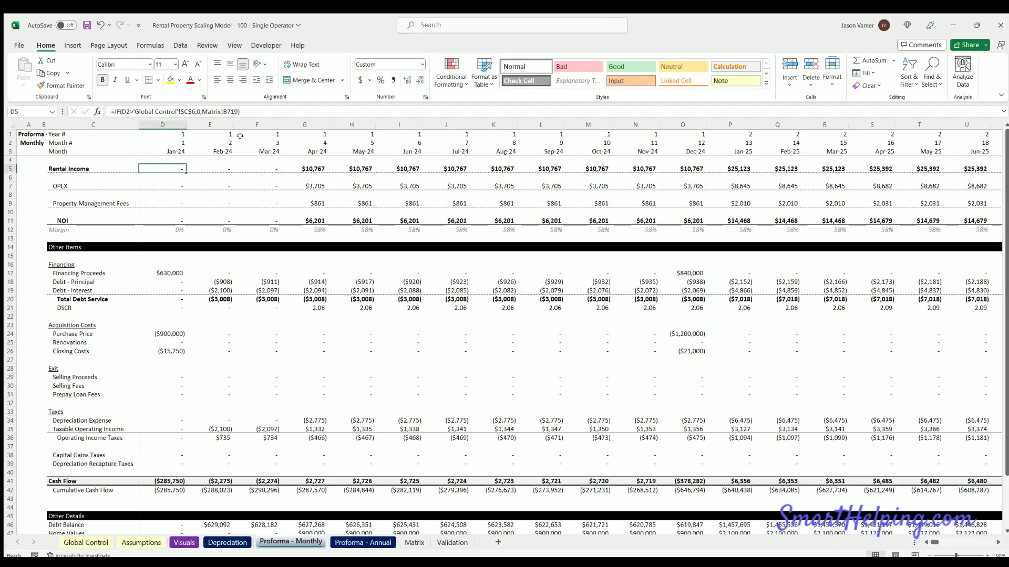
click(258, 169)
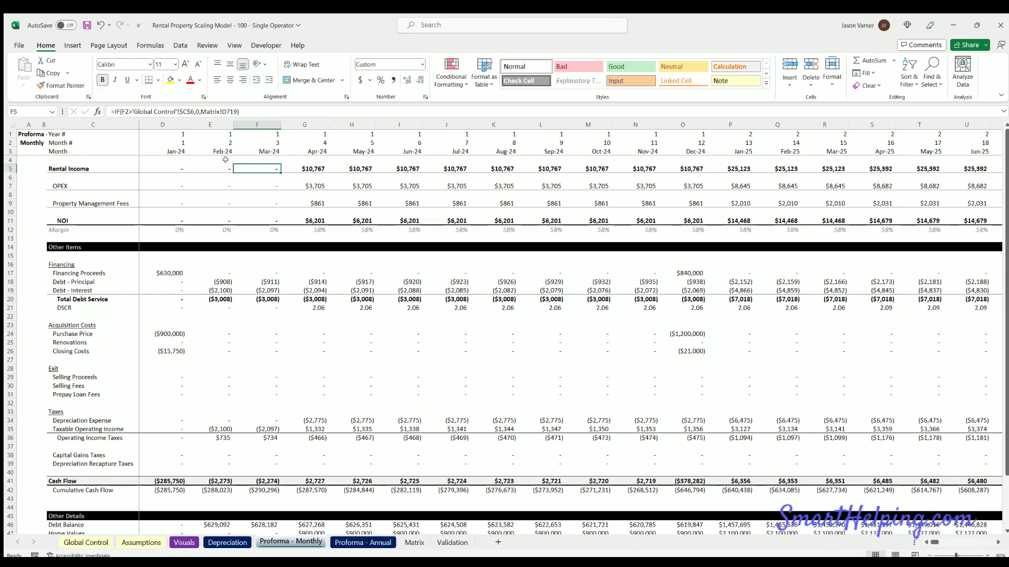
click(311, 167)
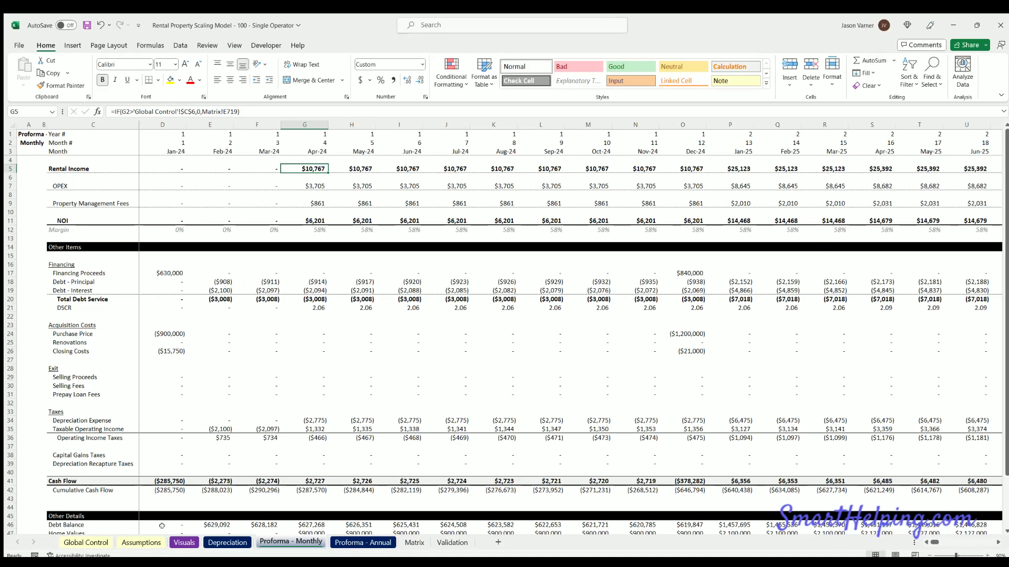
- Set the renovation period to 1 month for properties 1 through 3 on the Assumptions sheet
click(141, 543)
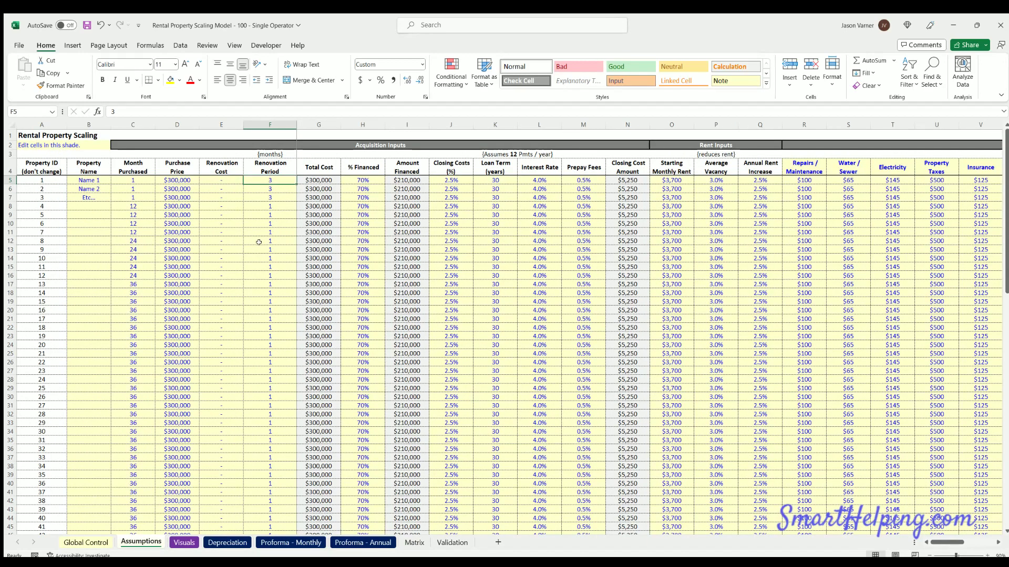
text(1)
key(Return)
text(1)
key(Return)
text(1)
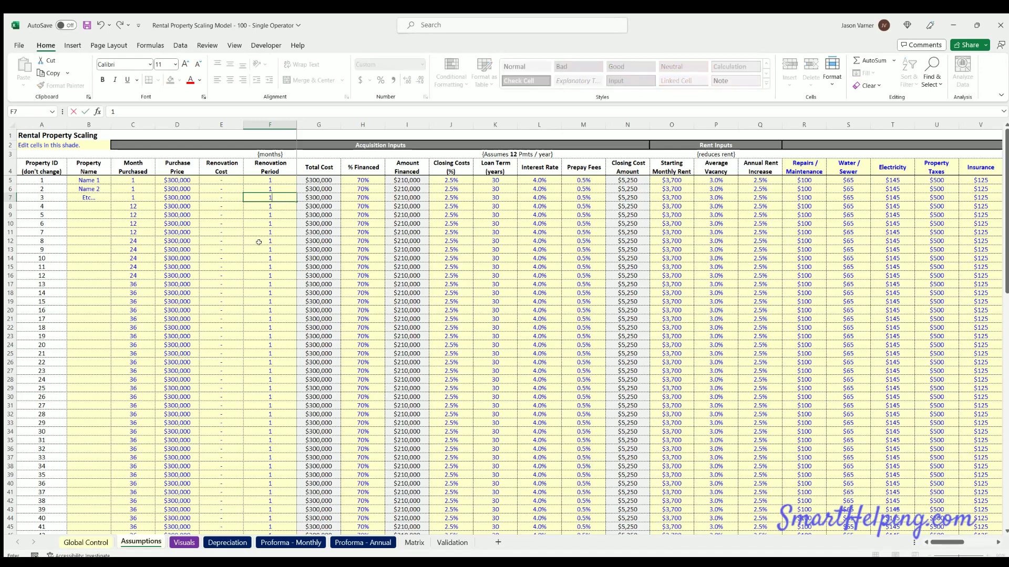
key(Return)
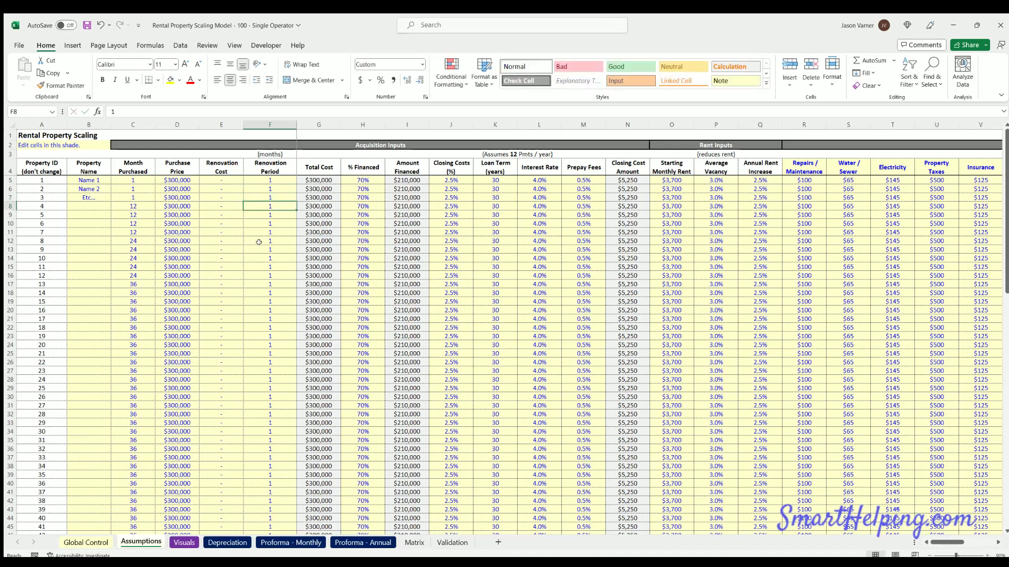
- Review the % Financed inputs down the property list, together with the first property's purchase price and renovation cost
click(362, 180)
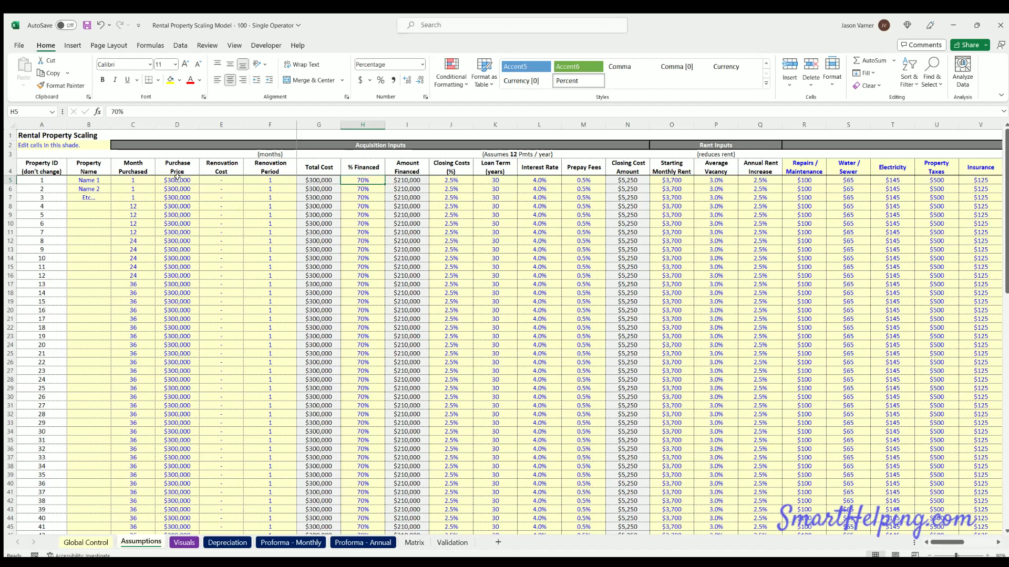
click(177, 179)
key(Right)
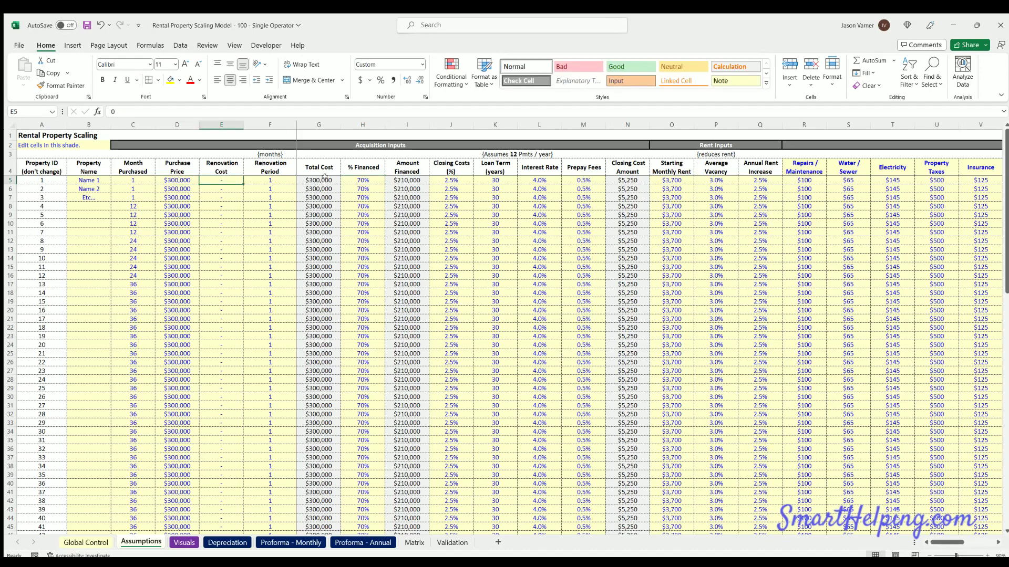
click(361, 180)
key(Down)
key(Down)
key(Down)
key(Down)
key(Down)
key(Down)
key(Down)
key(Down)
key(Down)
key(Down)
key(Down)
key(Down)
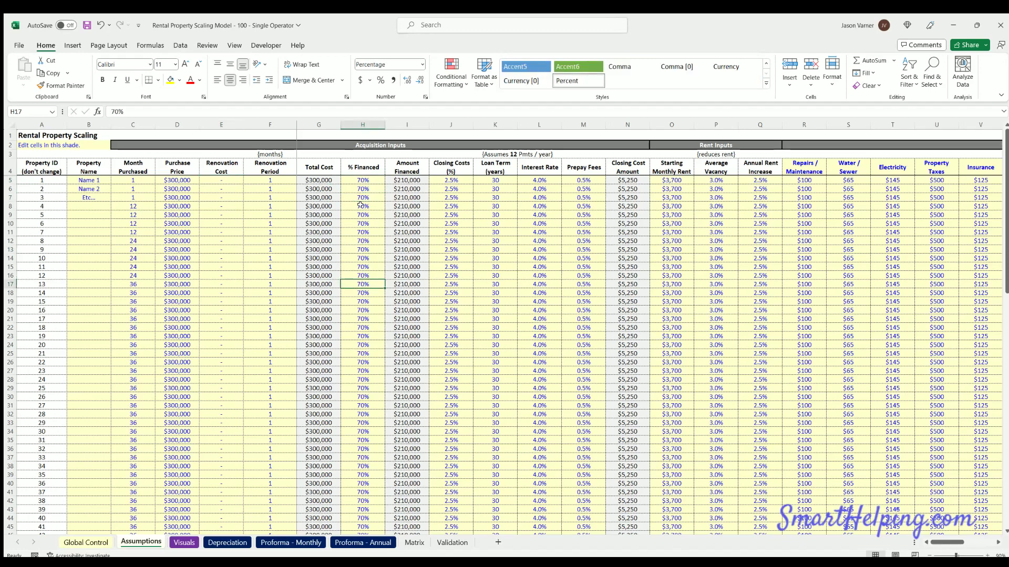
click(365, 178)
click(362, 204)
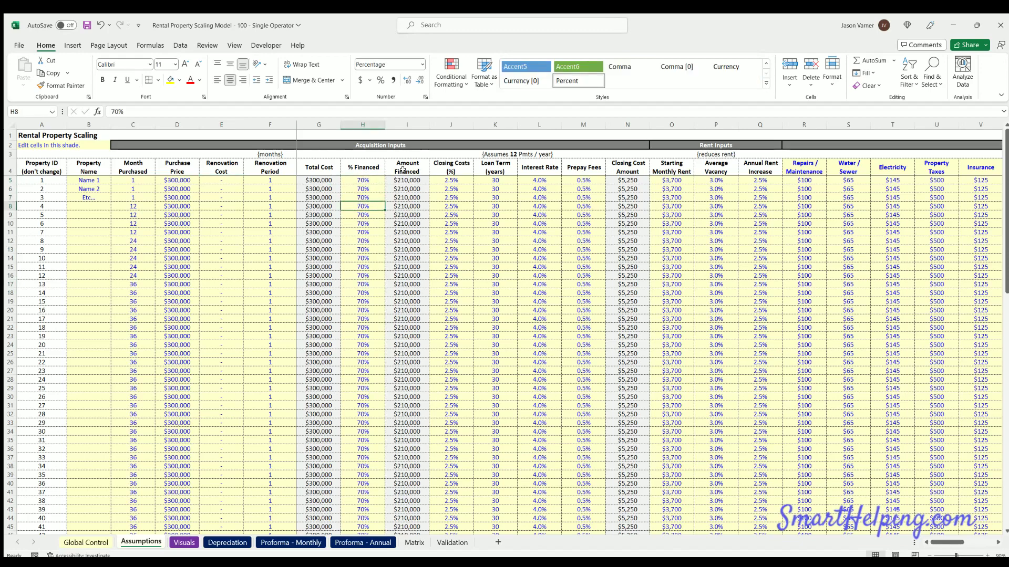
- Review the closing cost percentage and amount, and the starting monthly rent for the first nine properties
click(451, 180)
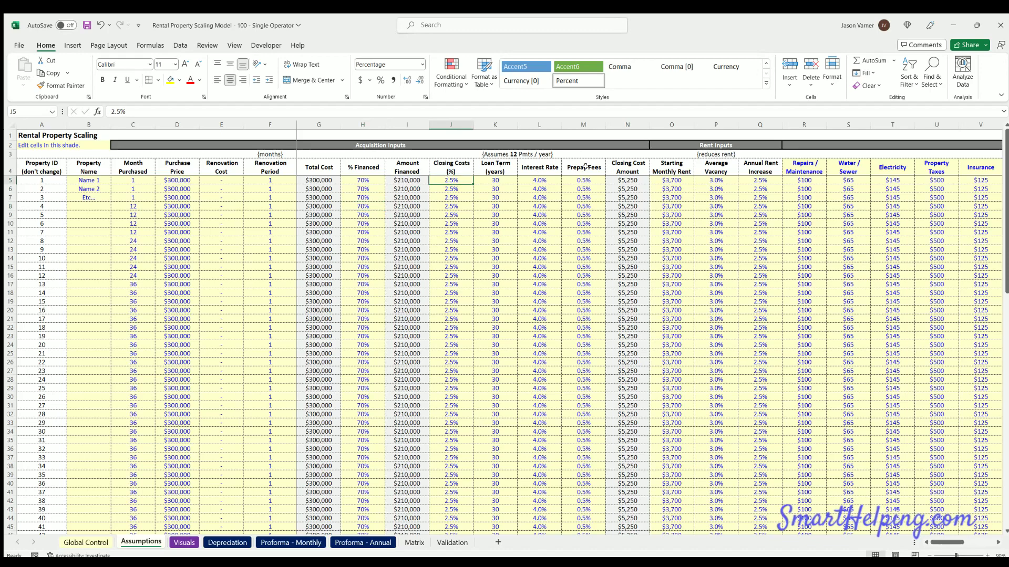
click(633, 164)
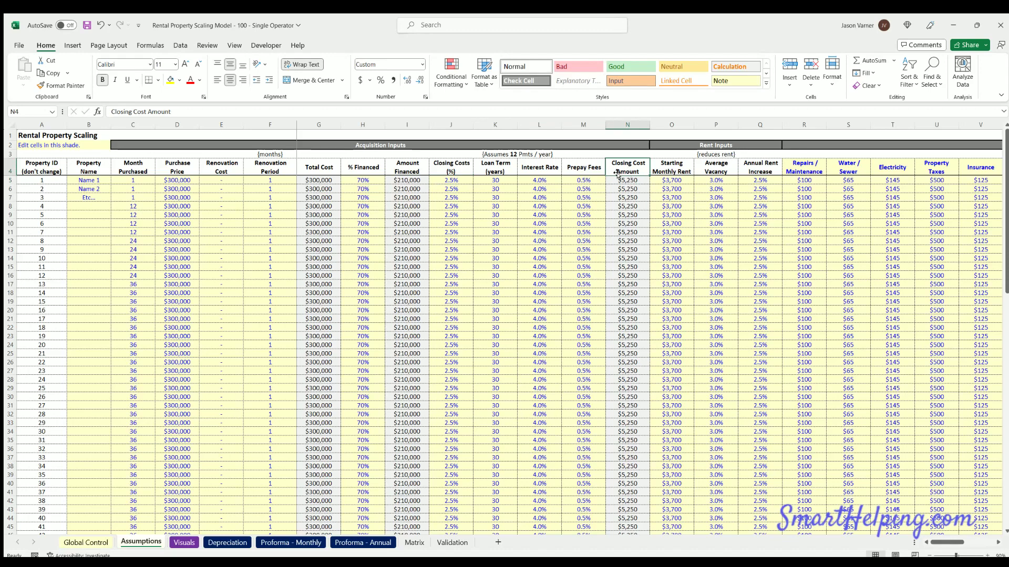
click(676, 166)
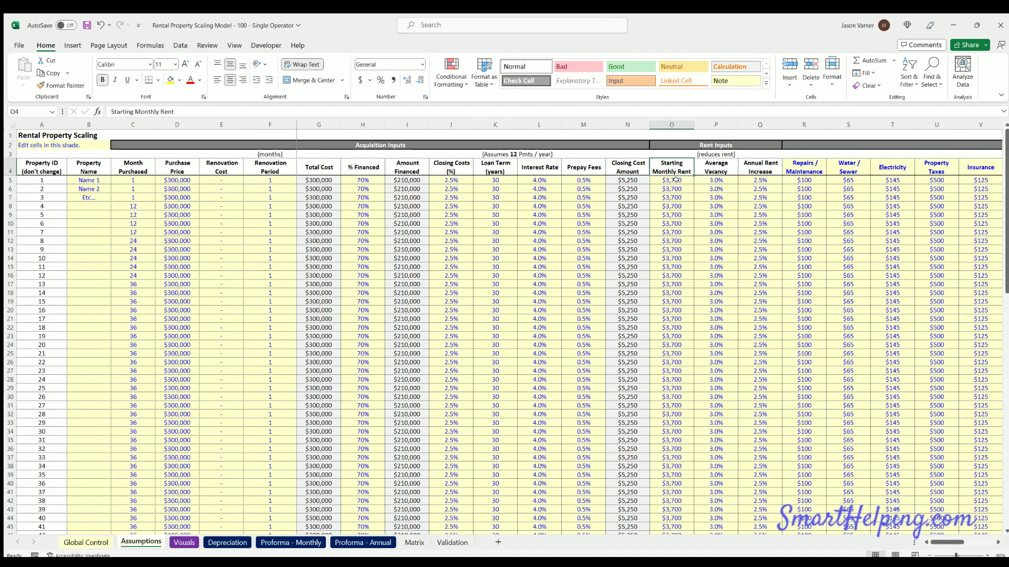
key(Down)
key(Down)
key(Down)
key(Down)
key(Down)
key(Down)
key(Down)
key(Down)
key(Down)
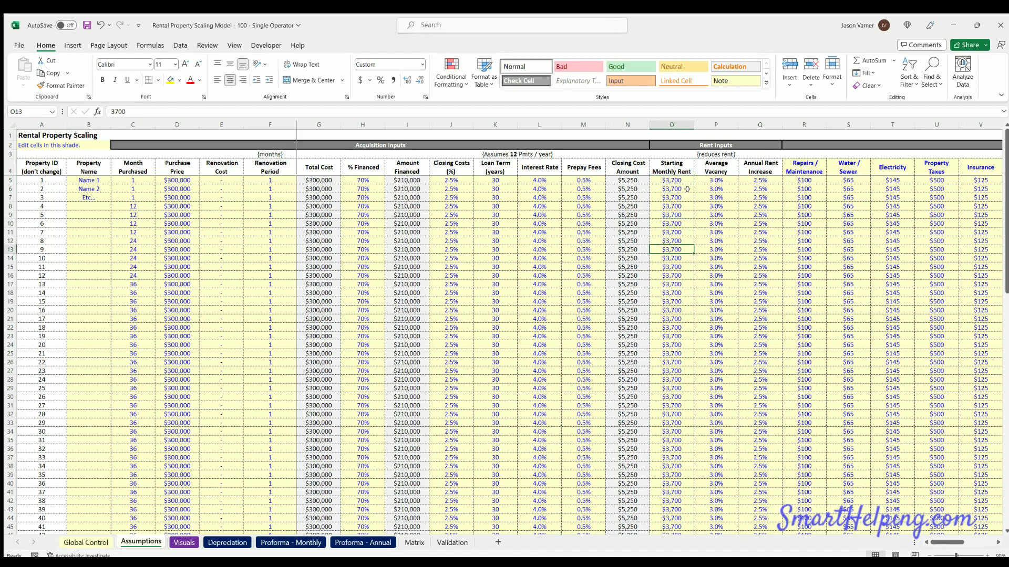
- Examine the average vacancy, starting monthly rent and annual rent increase assumptions for the first properties
click(716, 180)
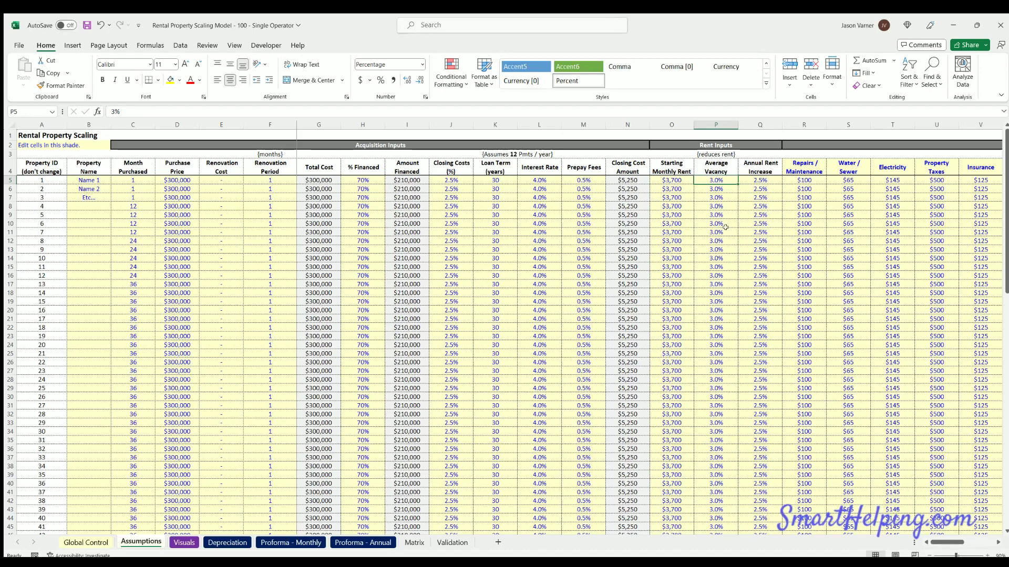
click(714, 185)
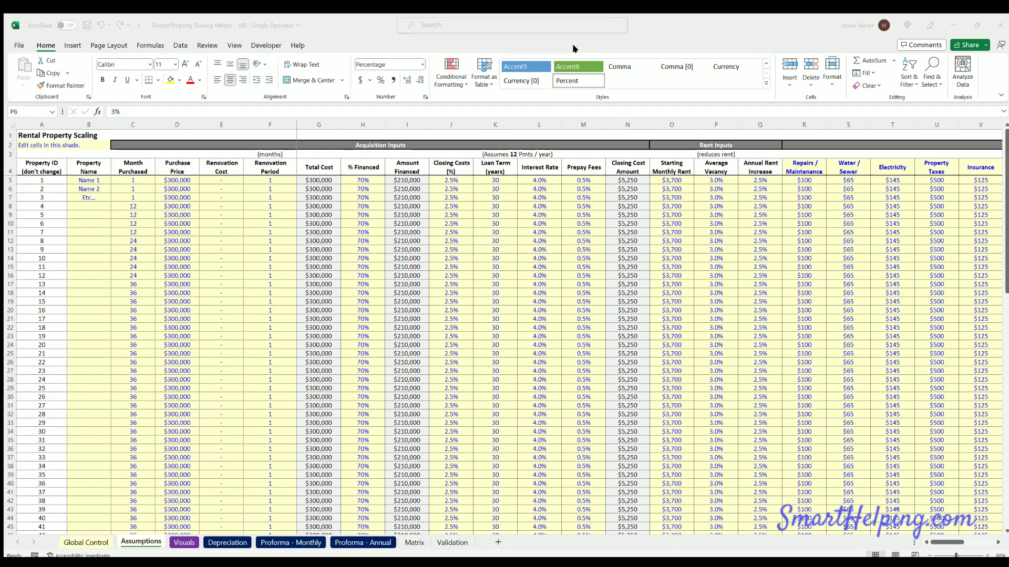
click(670, 180)
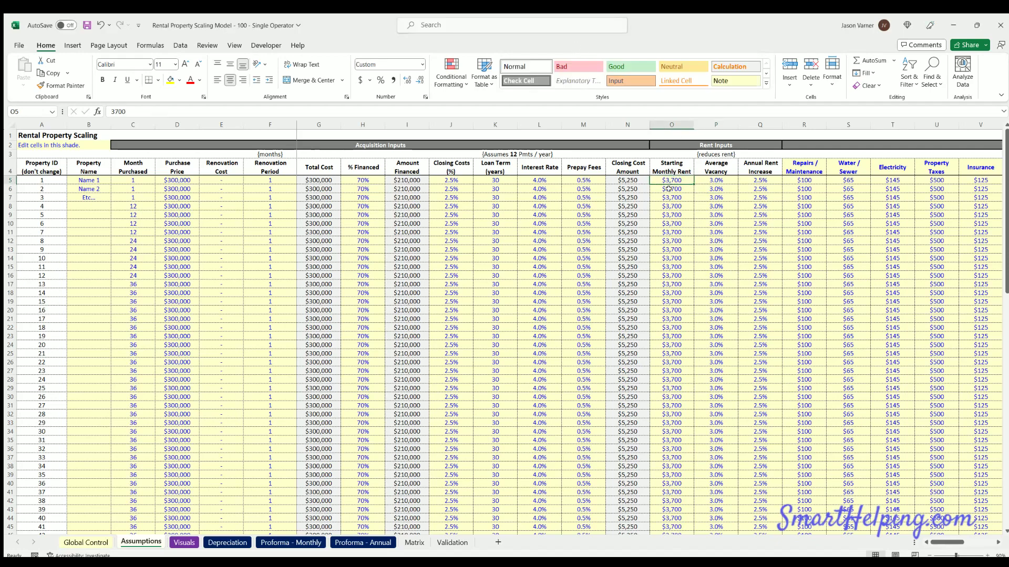
click(712, 184)
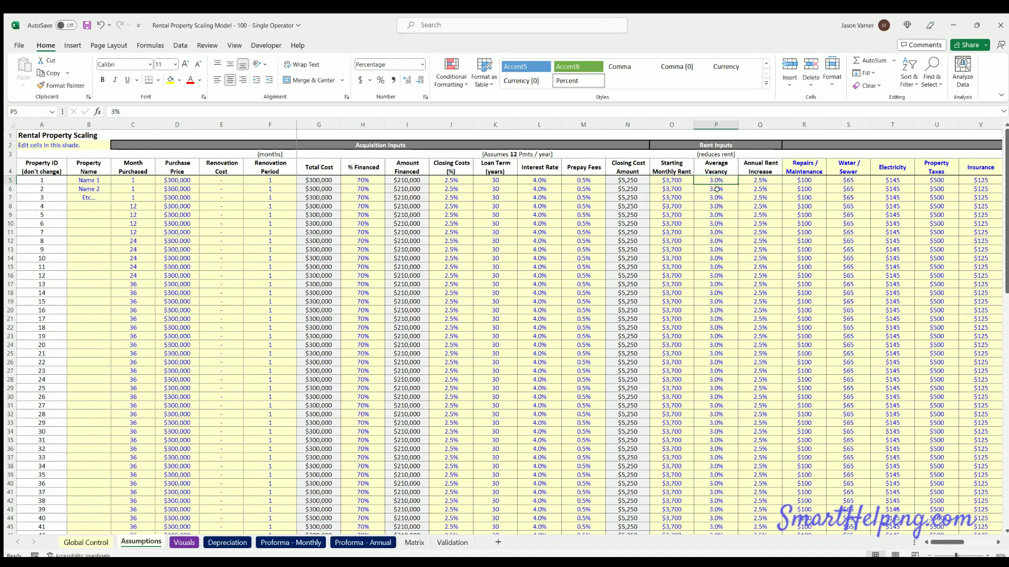
click(762, 179)
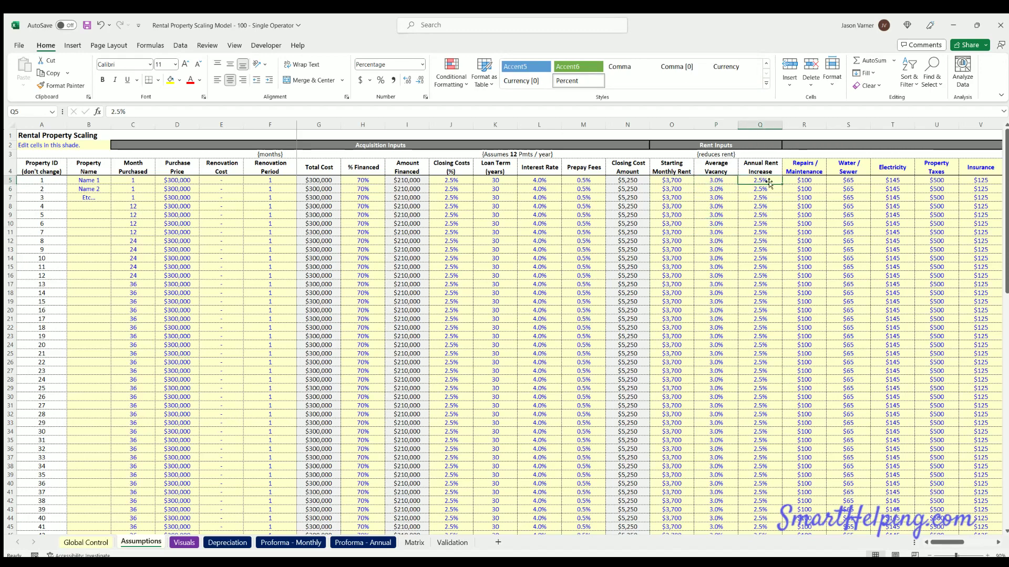
- Compare the month purchased and renovation period with the vacancy and annual rent increase inputs that drive rent
click(134, 180)
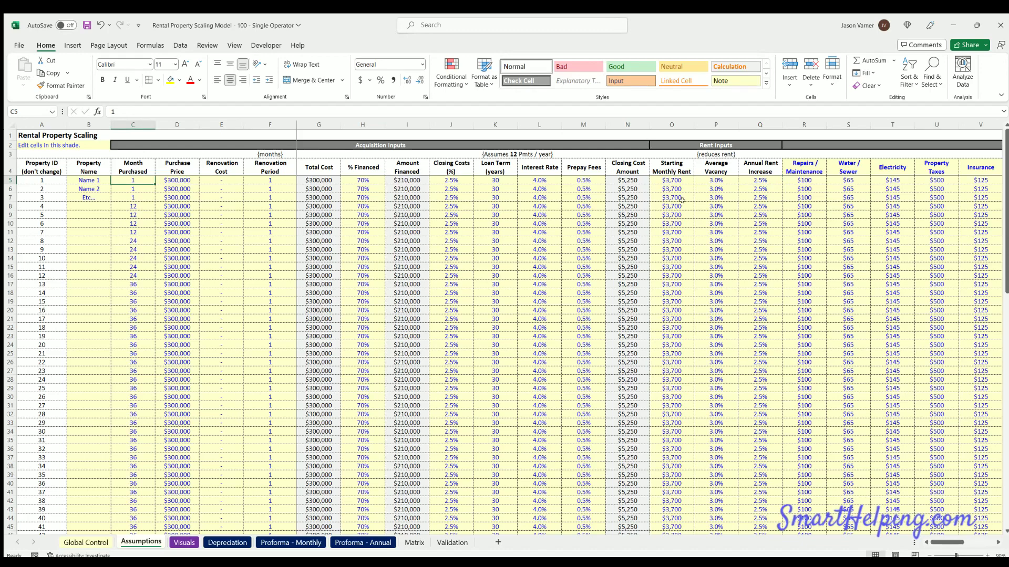
click(274, 180)
click(266, 197)
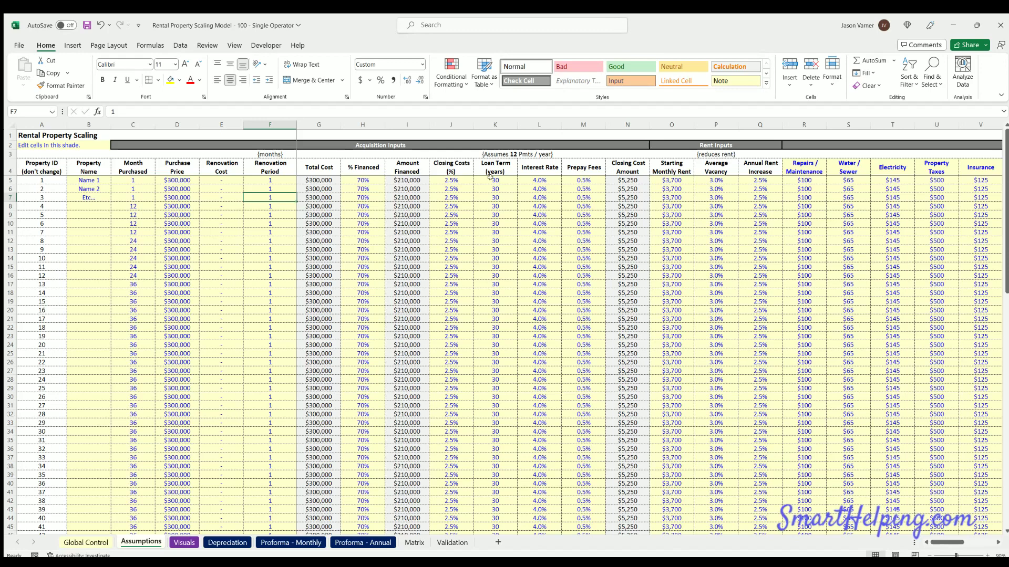
click(716, 189)
click(715, 220)
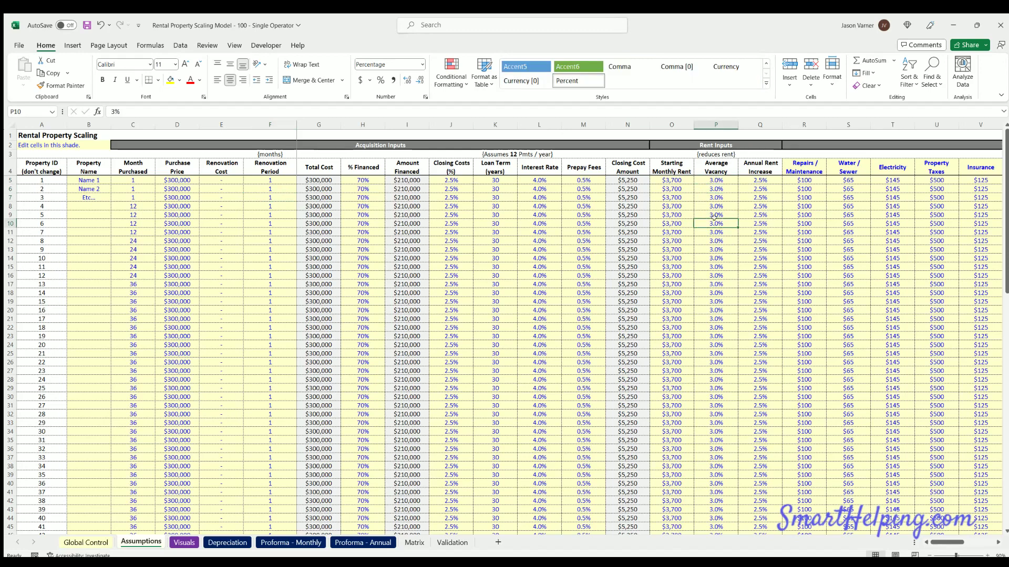
click(715, 179)
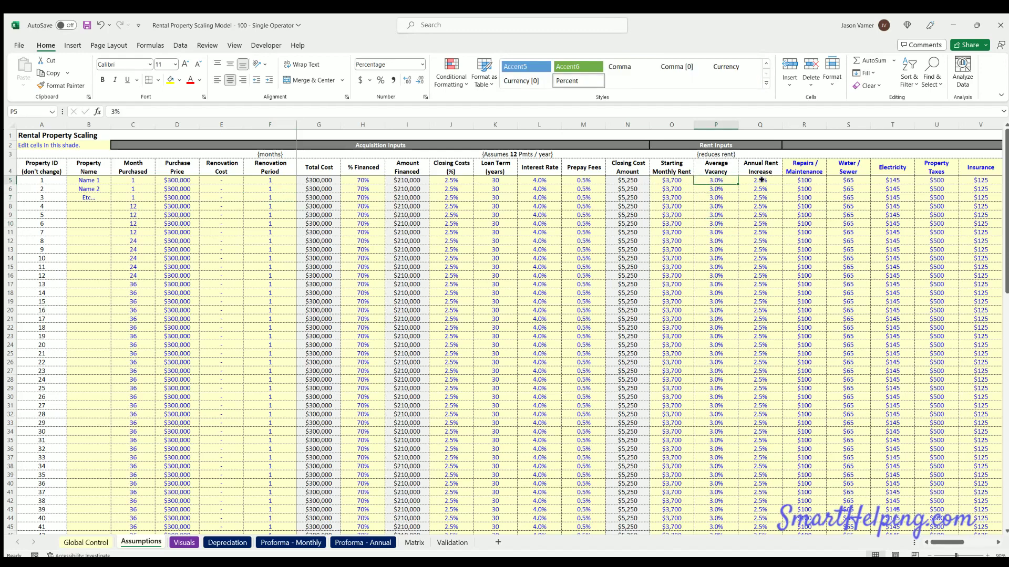
drag(761, 180, 760, 249)
- Review the monthly expense categories from Repairs / Maintenance through Advertising / Marketing and the spare Other Costs columns
drag(947, 547, 966, 543)
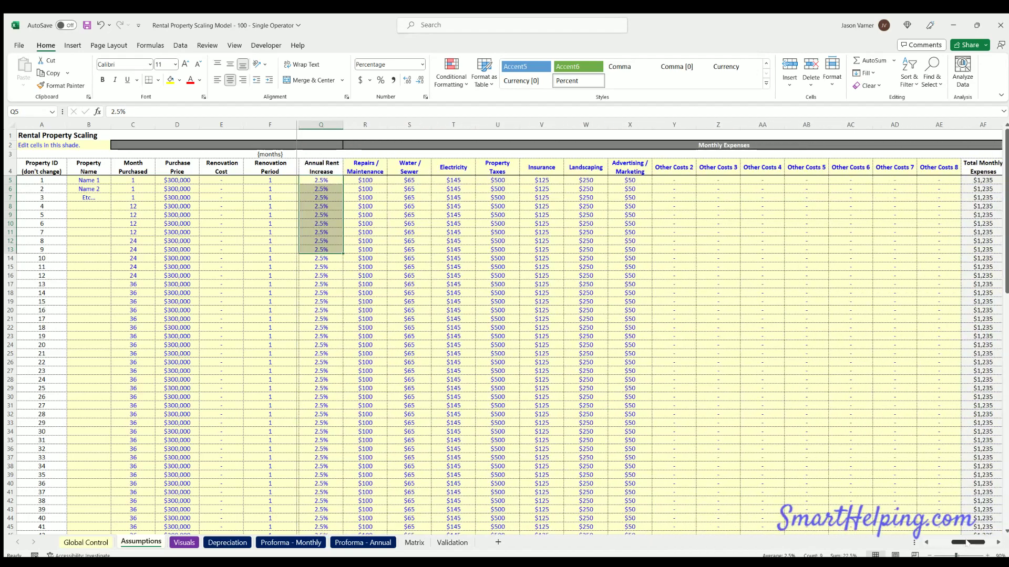
click(357, 164)
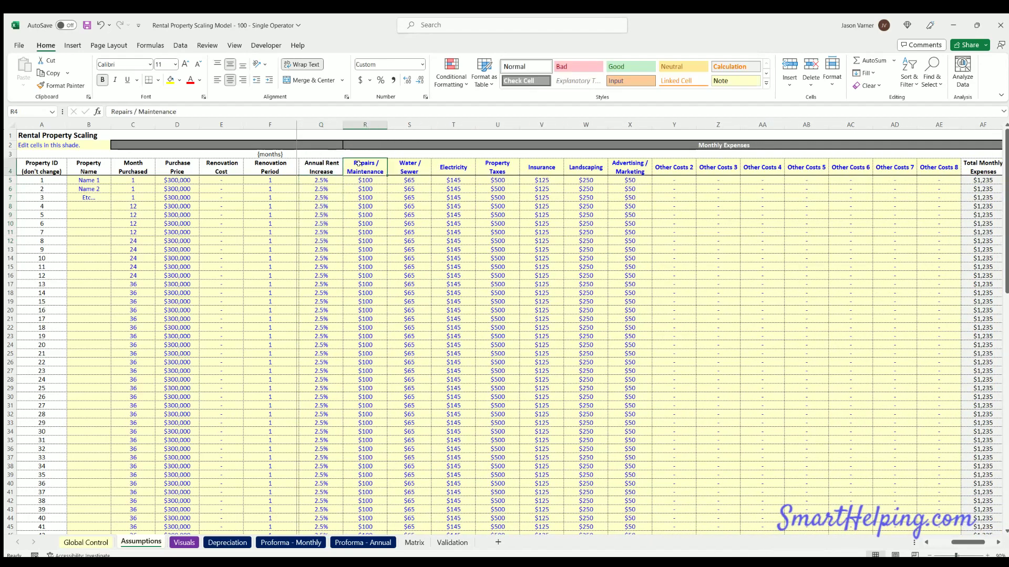
click(409, 165)
click(450, 165)
click(495, 165)
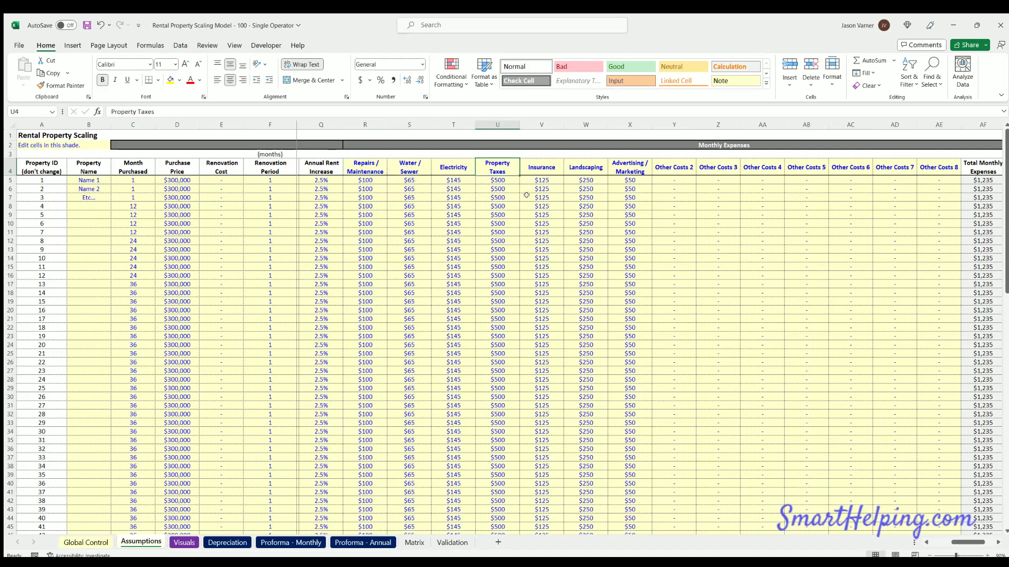
click(541, 165)
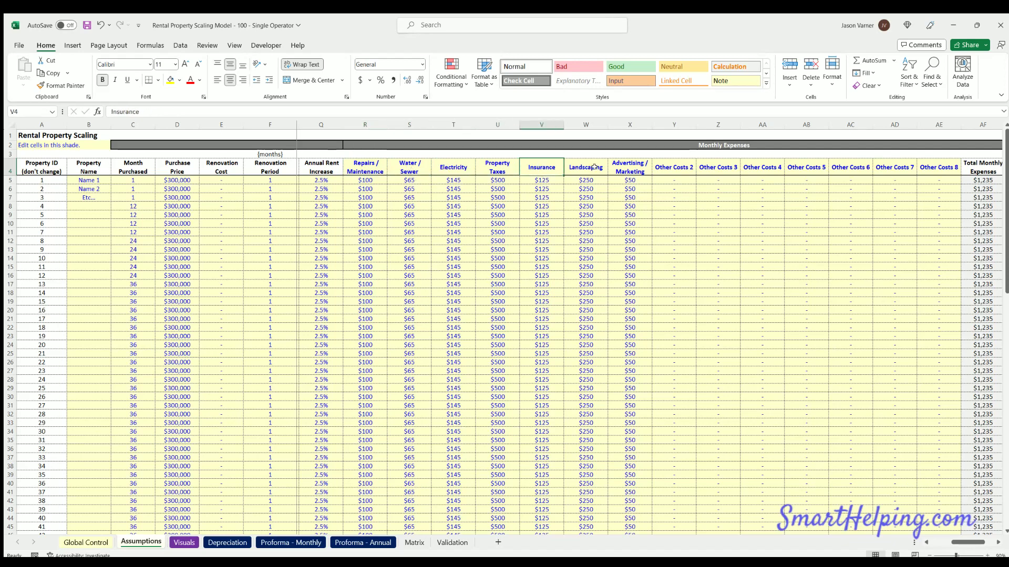
click(594, 166)
click(633, 165)
drag(671, 163, 940, 167)
click(674, 180)
click(673, 224)
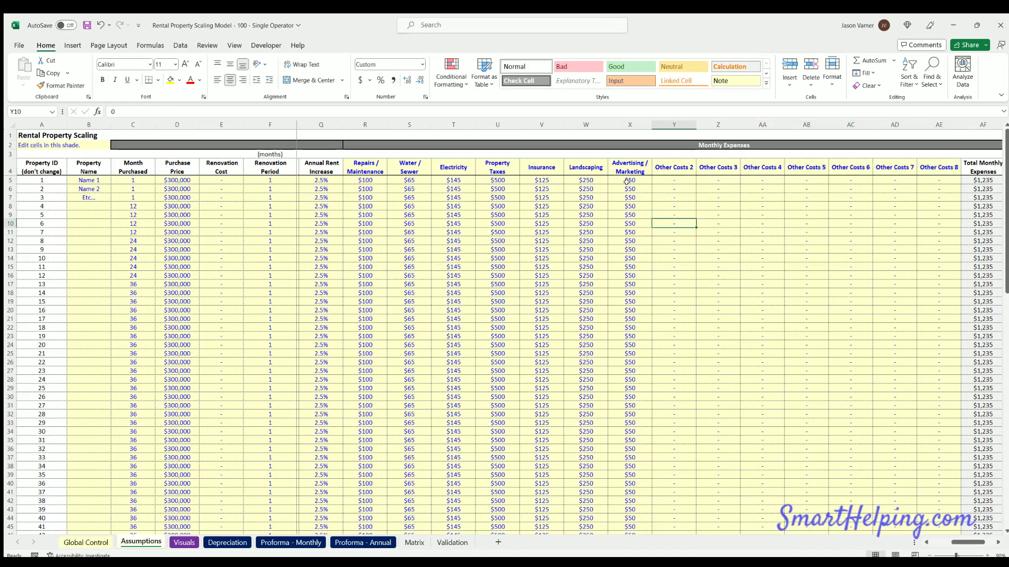
- Examine the Property Management percentage of rent for the first seven properties
drag(964, 543, 975, 543)
click(827, 164)
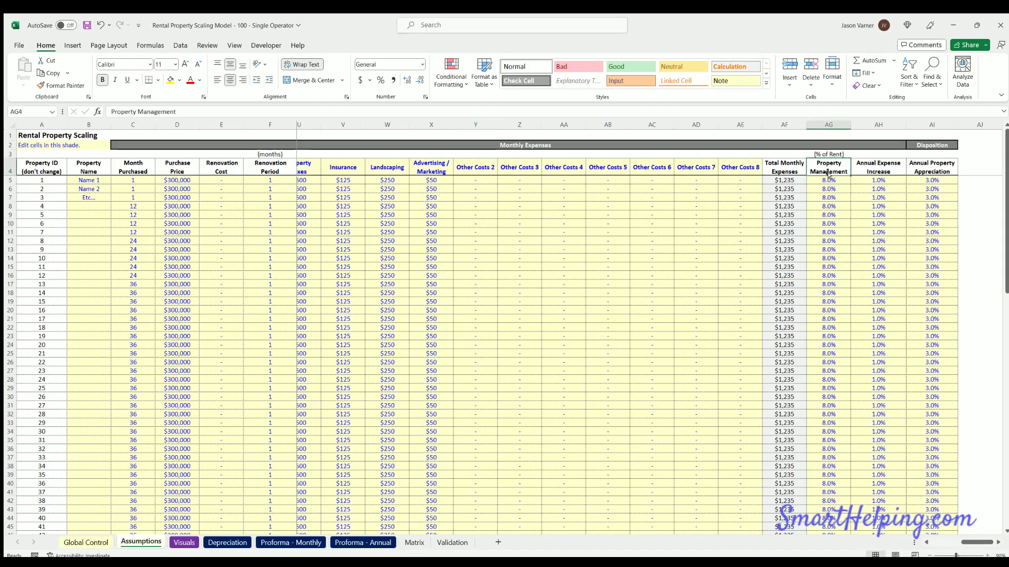
click(828, 180)
click(828, 191)
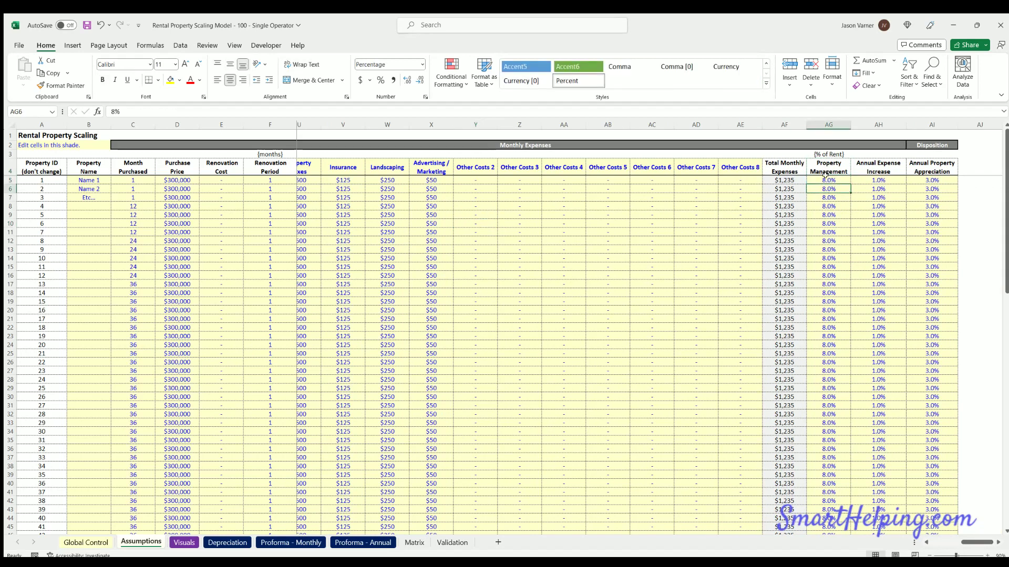
key(Up)
key(Down)
key(Down)
key(Down)
key(Down)
key(Up)
key(Up)
key(Up)
key(Up)
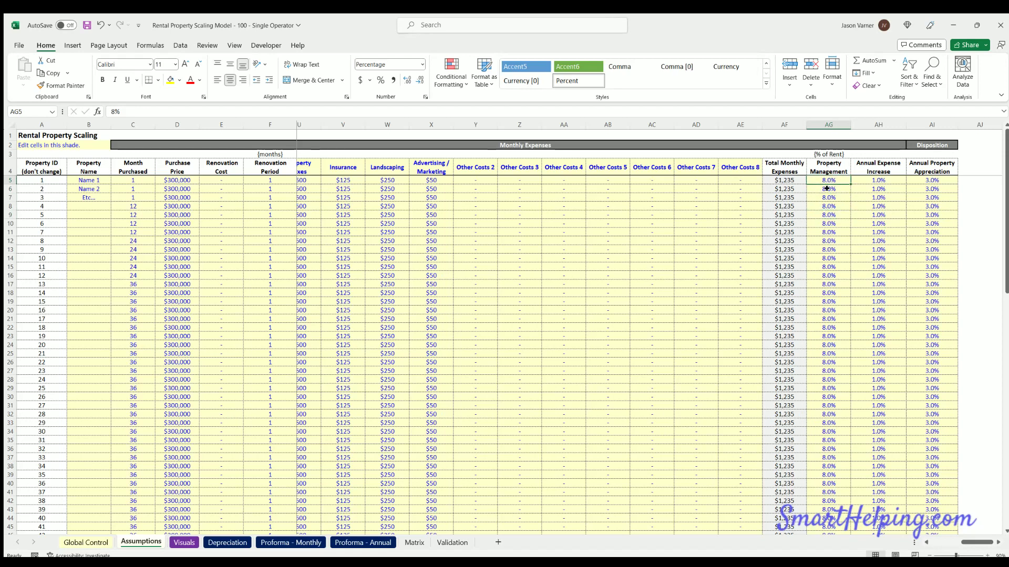
key(Down)
key(Down)
key(Down)
key(Down)
key(Down)
key(Down)
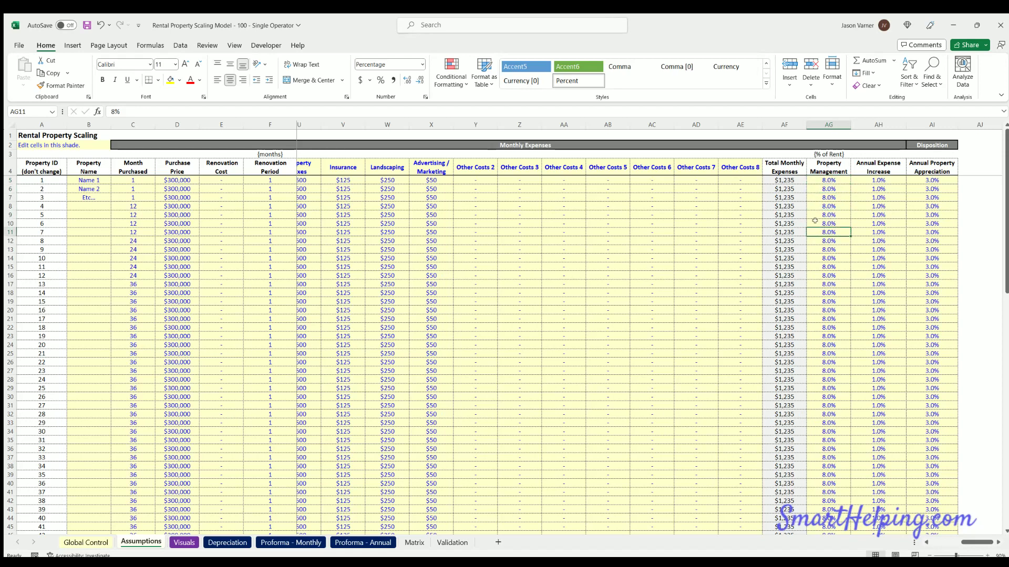
- Review the annual expense increase and annual property appreciation assumptions, and return to the acquisition inputs
click(876, 175)
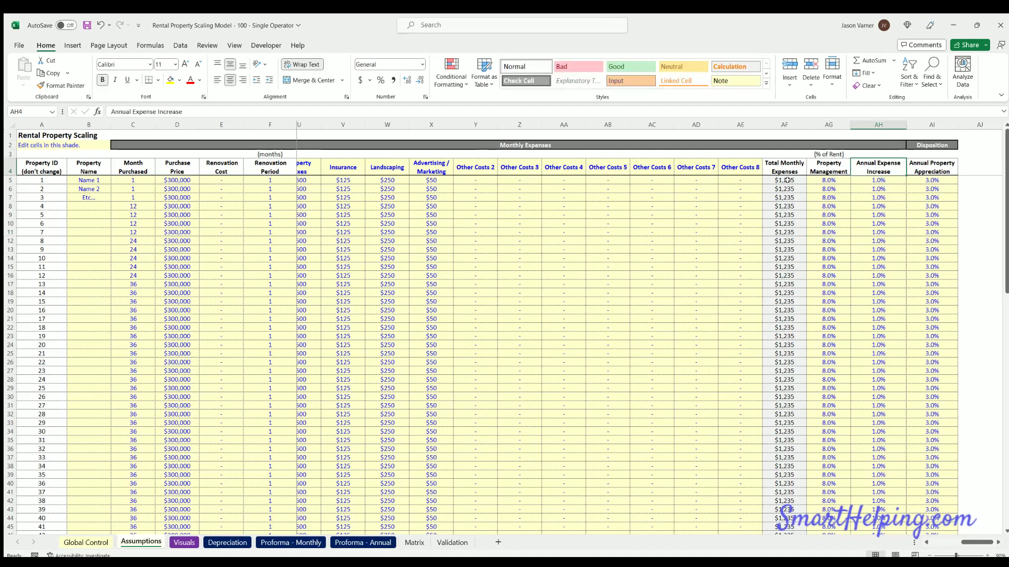
click(929, 179)
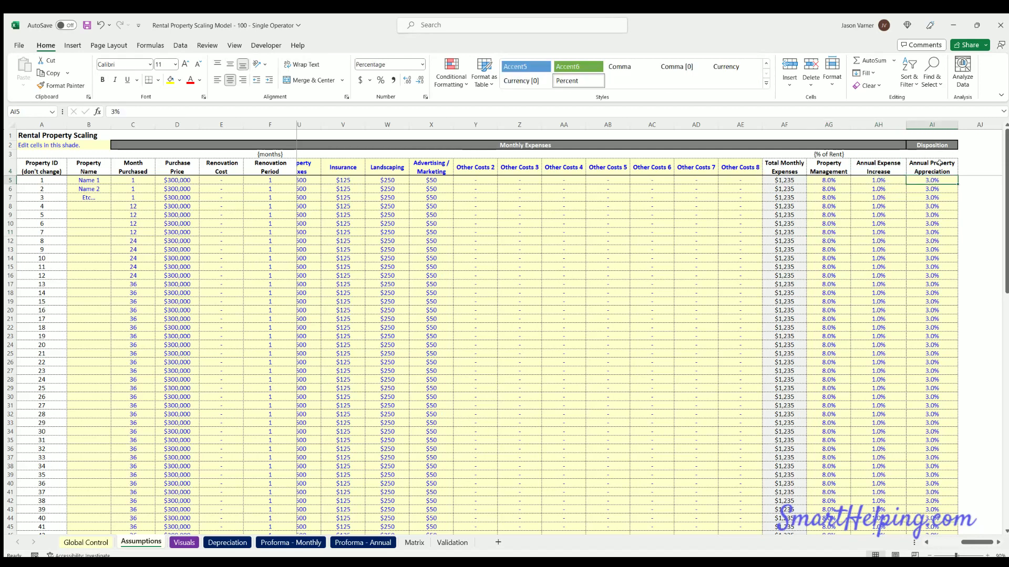
drag(965, 542, 928, 542)
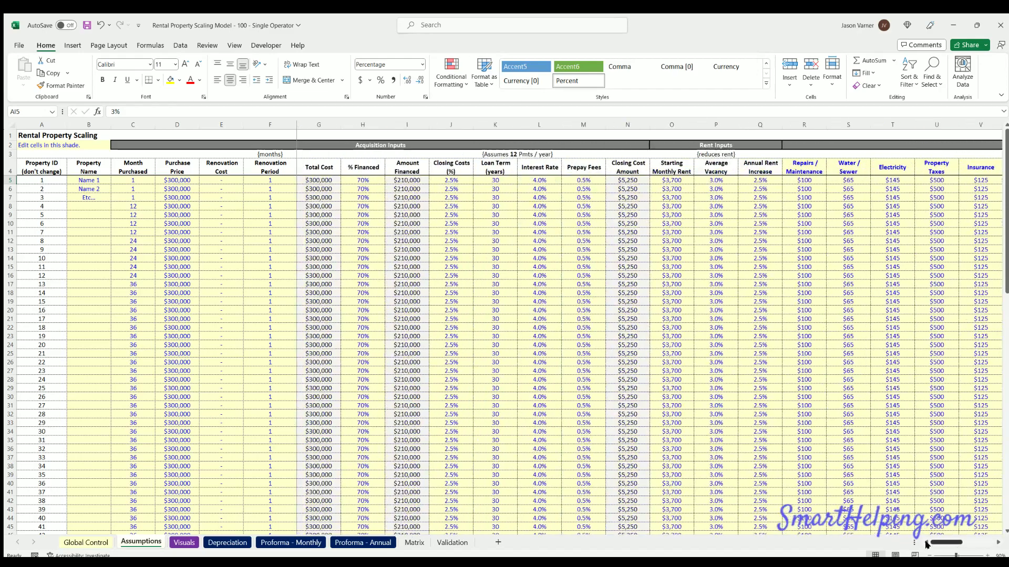
- Scan the assumption rows down to property 100 and return to the first property's Purchase Price
scroll(327, 327, down, 18)
scroll(327, 327, down, 4)
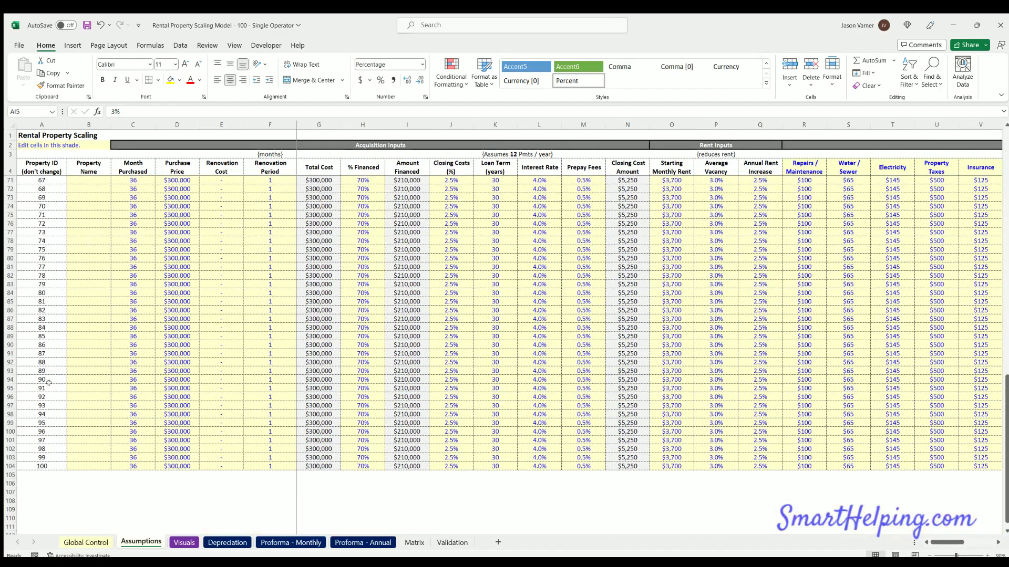
scroll(165, 335, up, 20)
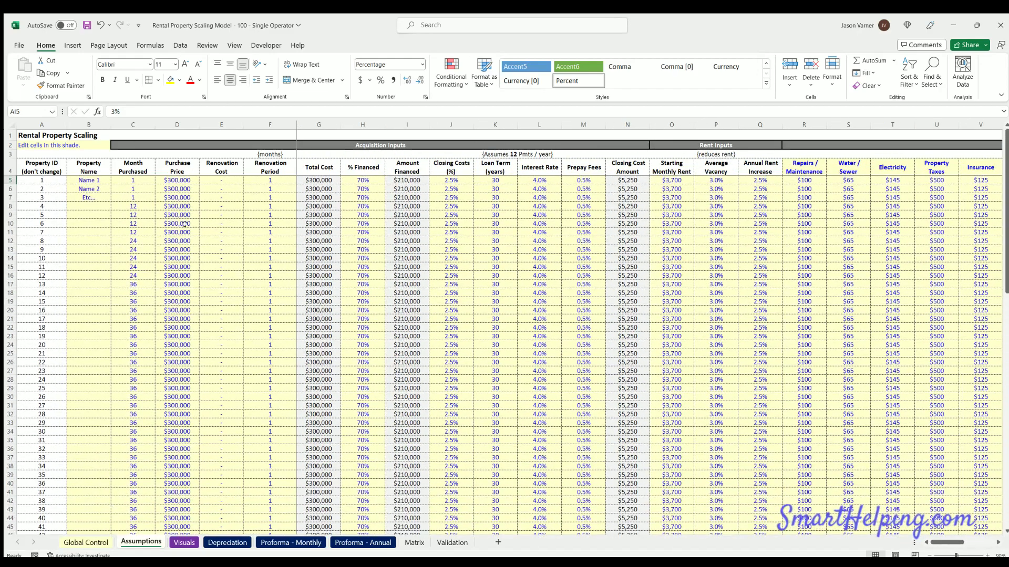
click(177, 180)
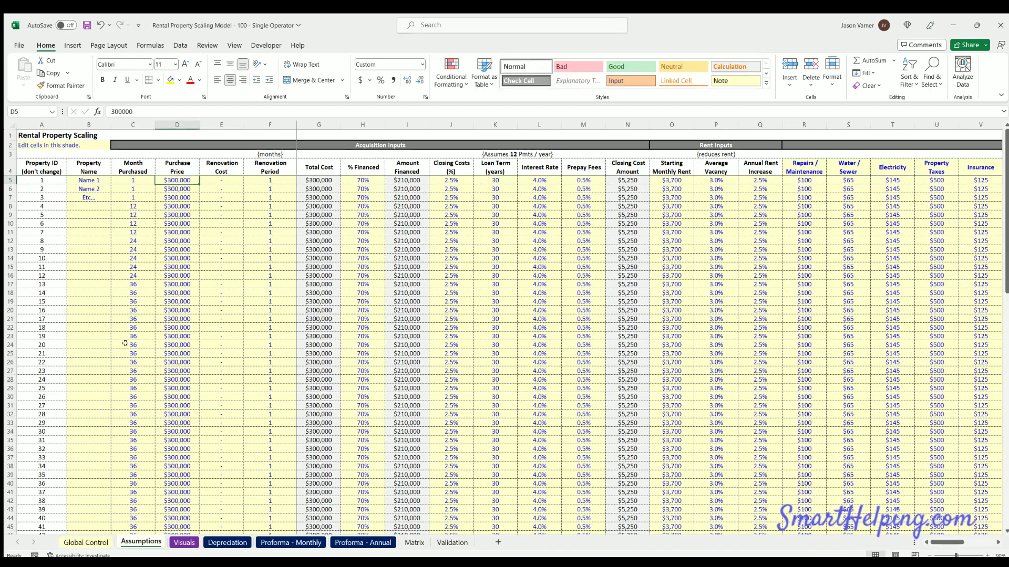
- Inspect the Minimum Equity Required formula in the Global Control summary and the monthly proforma it draws from
click(79, 542)
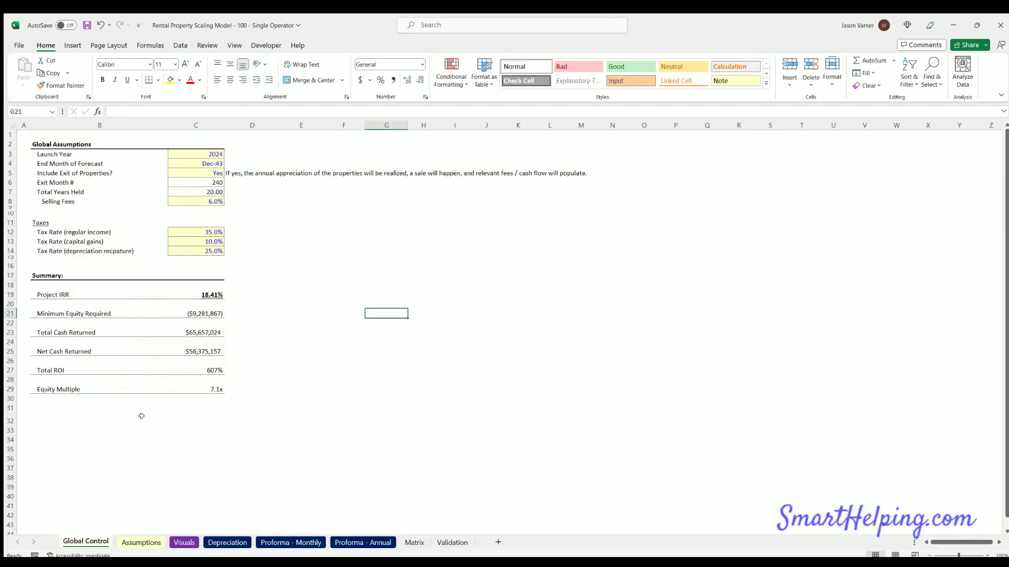
click(204, 312)
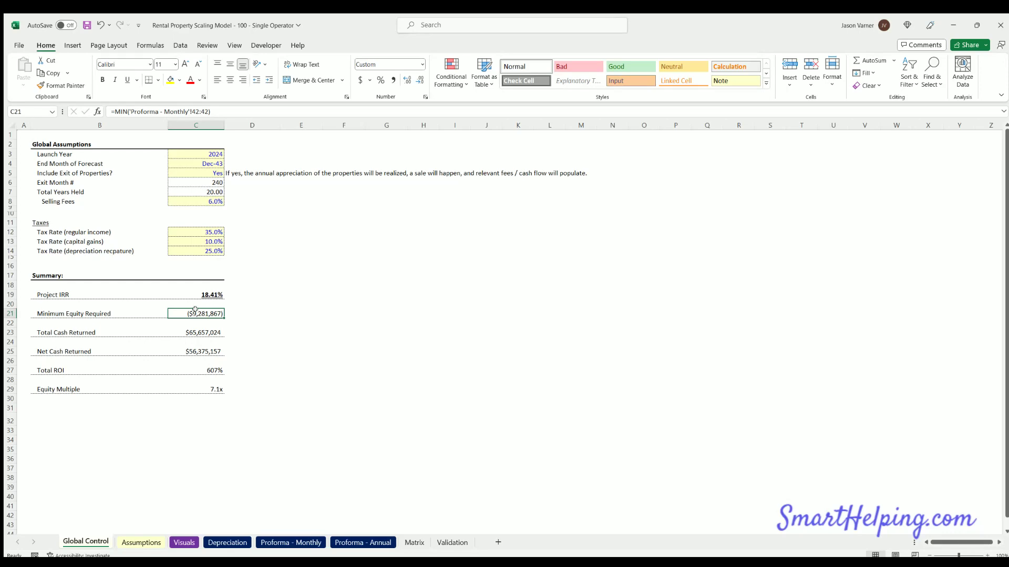
click(271, 544)
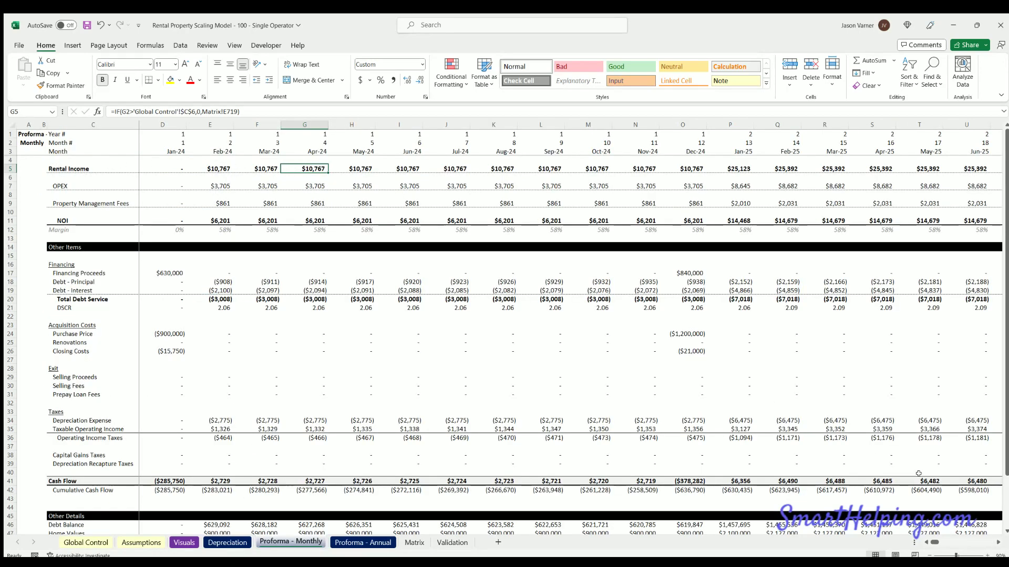
- Trace the FY 2043 capital gains and depreciation recapture taxes between the annual proforma and depreciation schedule, and review the annual Other Details
click(360, 542)
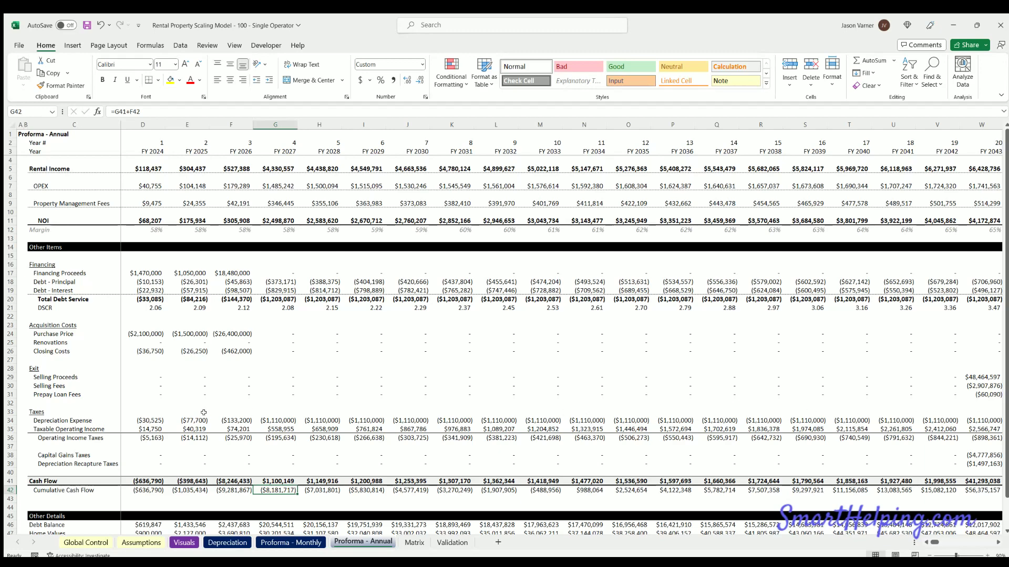
click(227, 542)
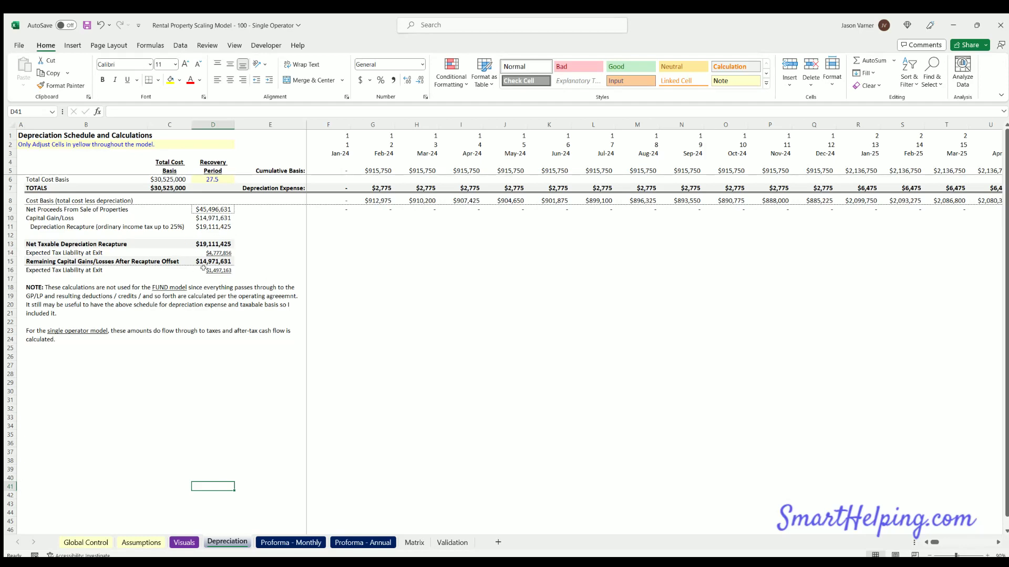
click(351, 543)
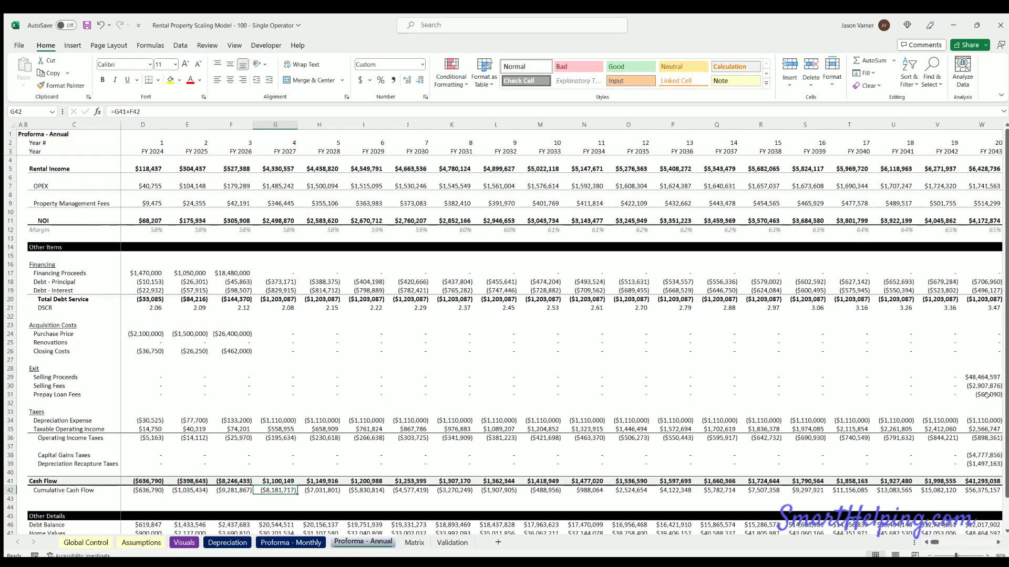
click(980, 453)
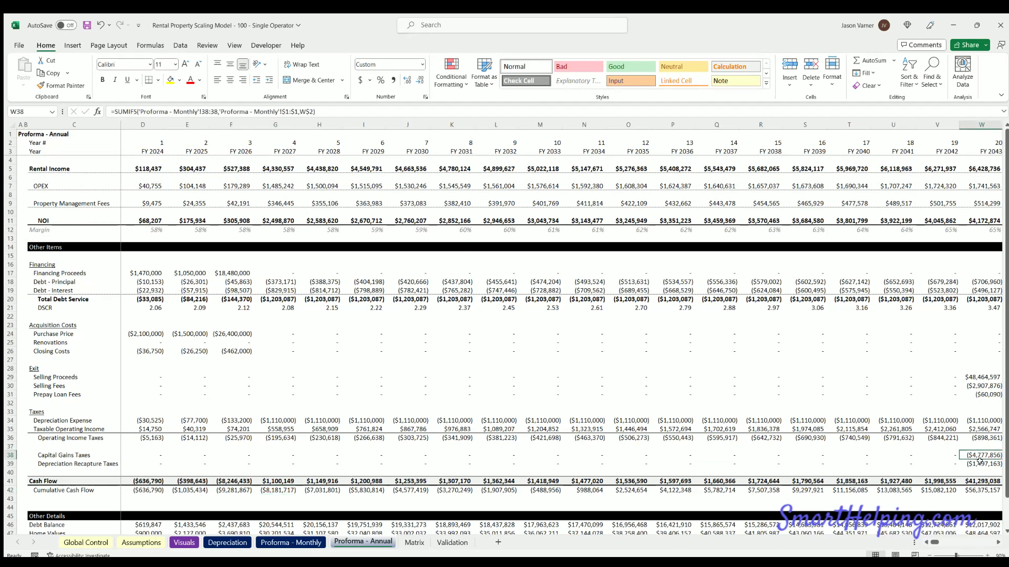
click(979, 461)
scroll(352, 474, down, 4)
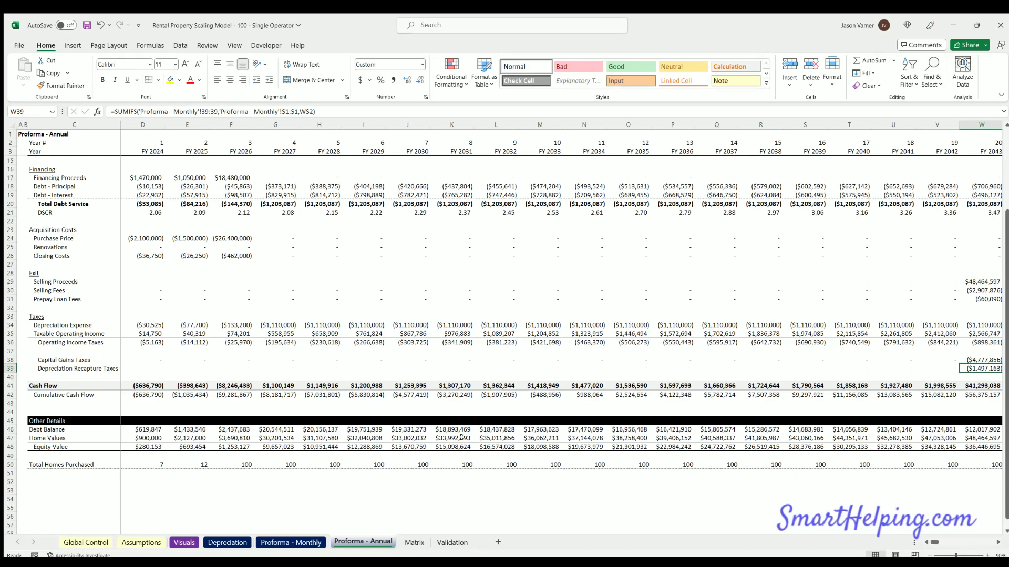
- Review all the charts on the Visuals sheet, from Property Values vs Debt through NOI vs DSCR - Annual
click(184, 542)
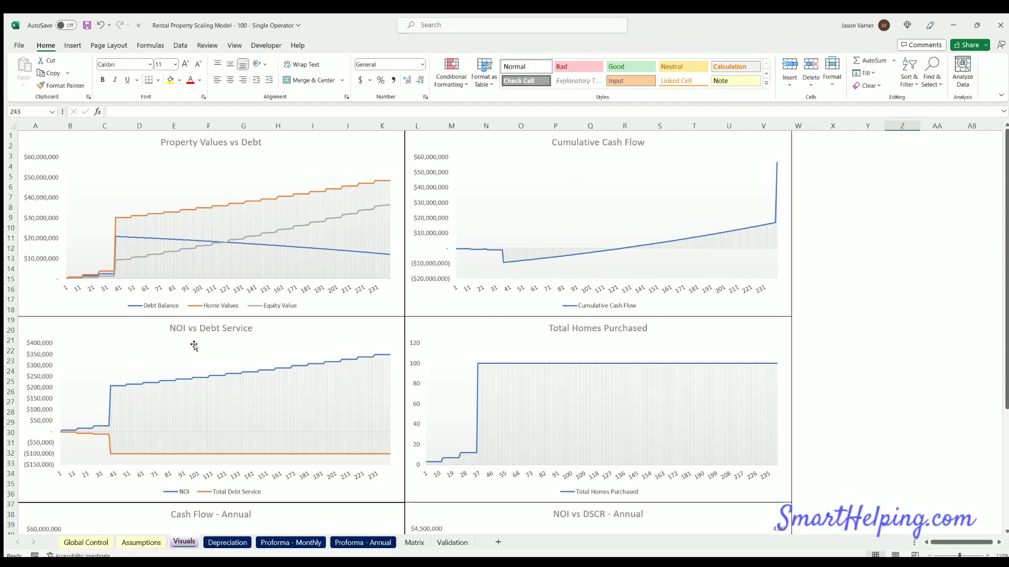
scroll(209, 407, down, 11)
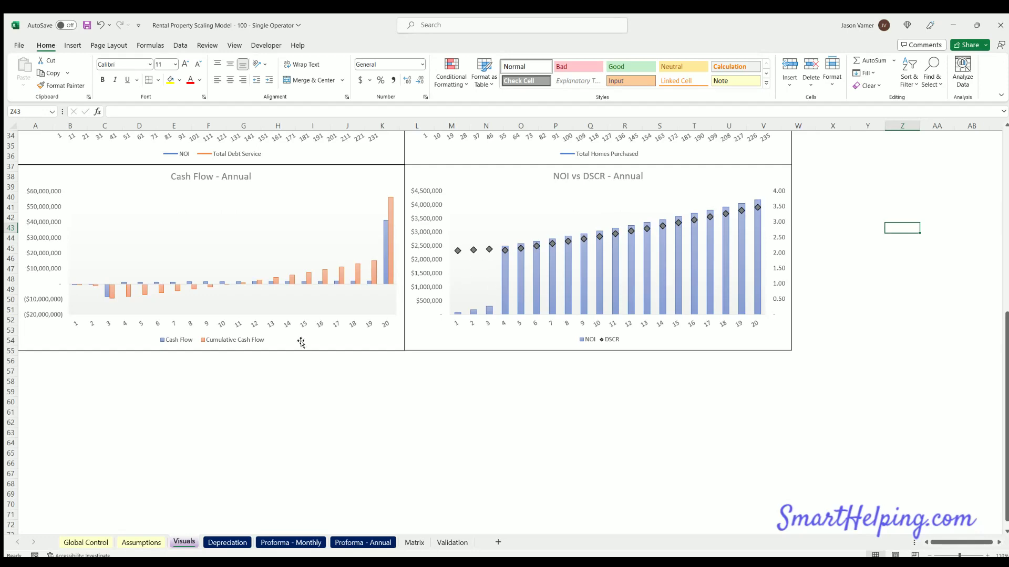
scroll(177, 389, up, 10)
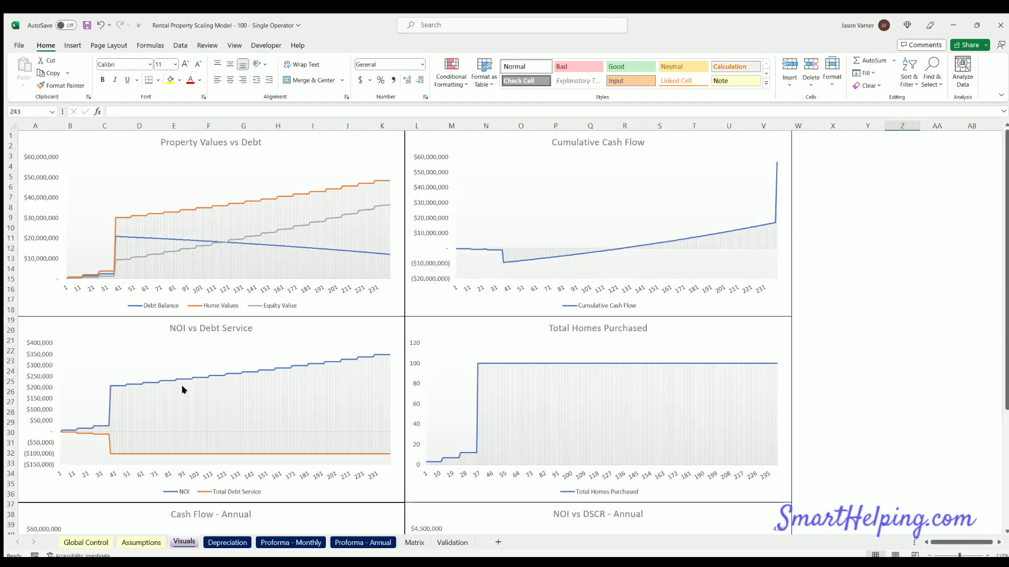
- Glance at the monthly proforma and examine the Purchase Price inputs for the first ten properties on the Assumptions sheet
click(290, 542)
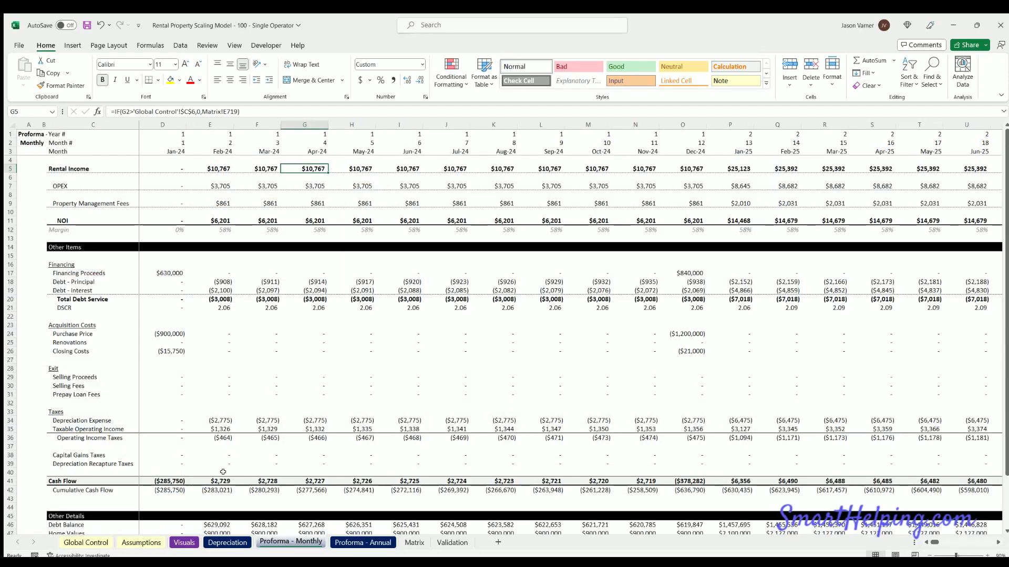
click(141, 543)
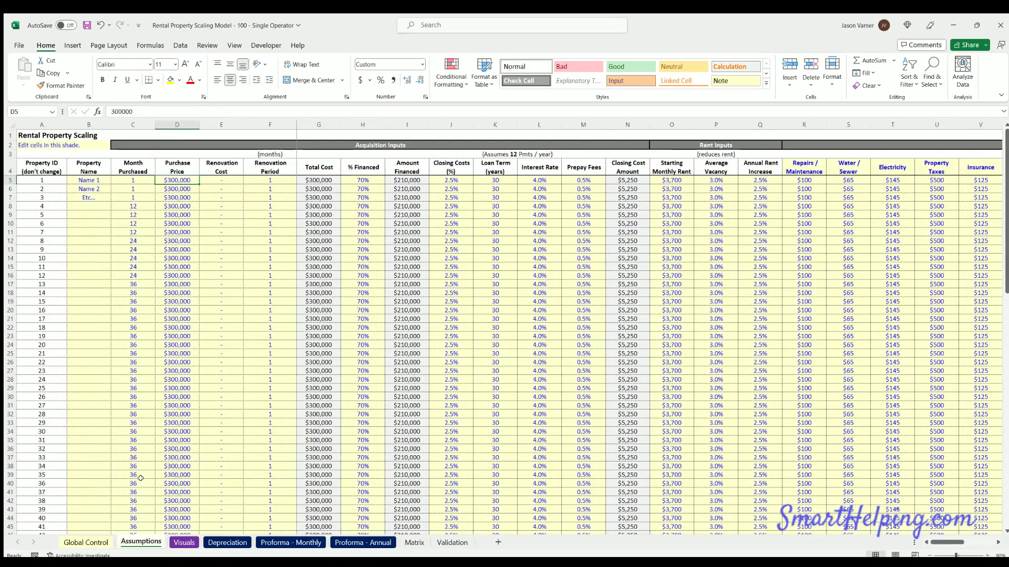
click(174, 187)
click(173, 210)
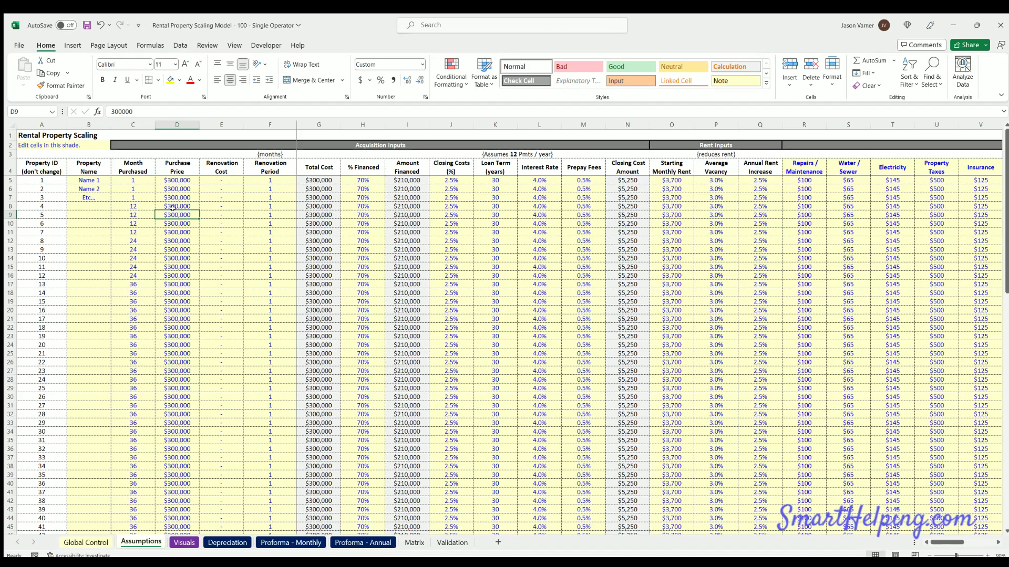
click(179, 189)
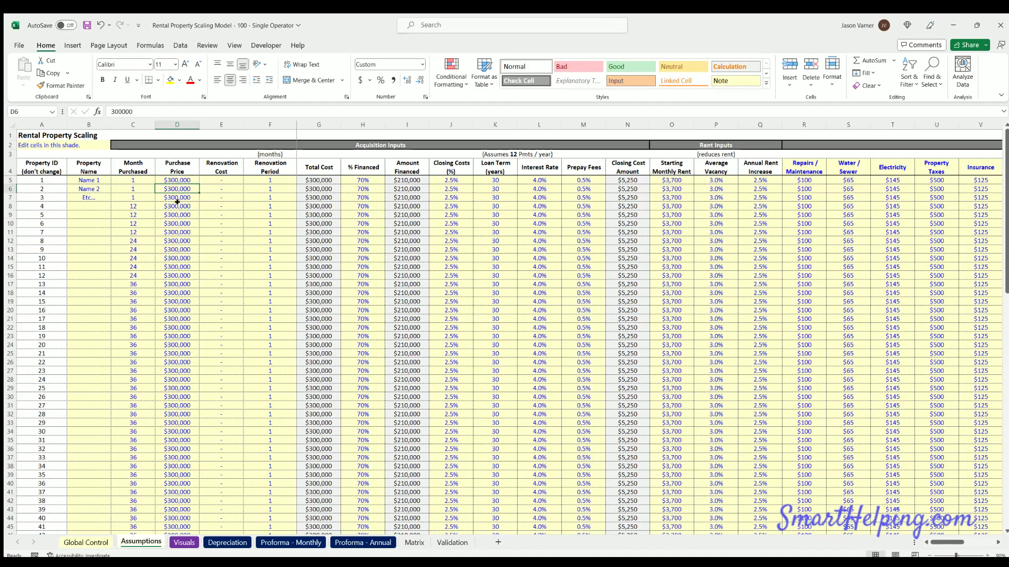
click(178, 201)
drag(177, 181, 177, 258)
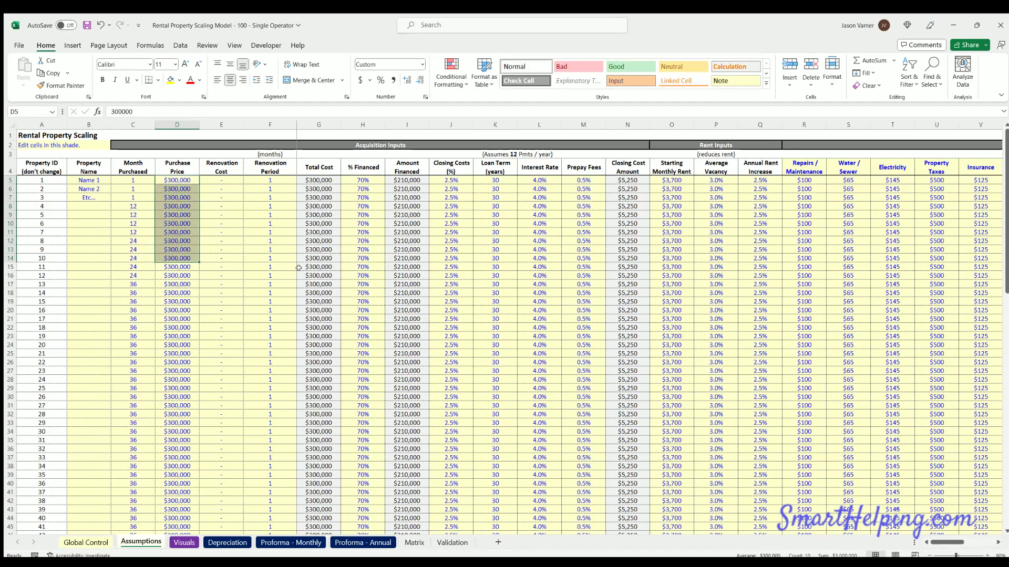
click(174, 247)
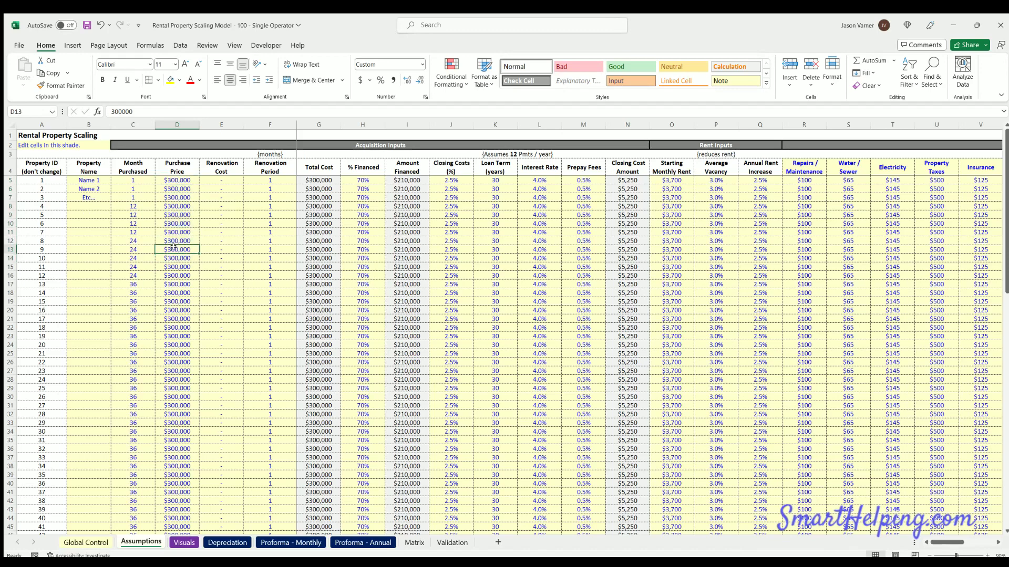
- Examine the Month Purchased inputs, from the first property down through the rest of the list
click(133, 180)
click(133, 223)
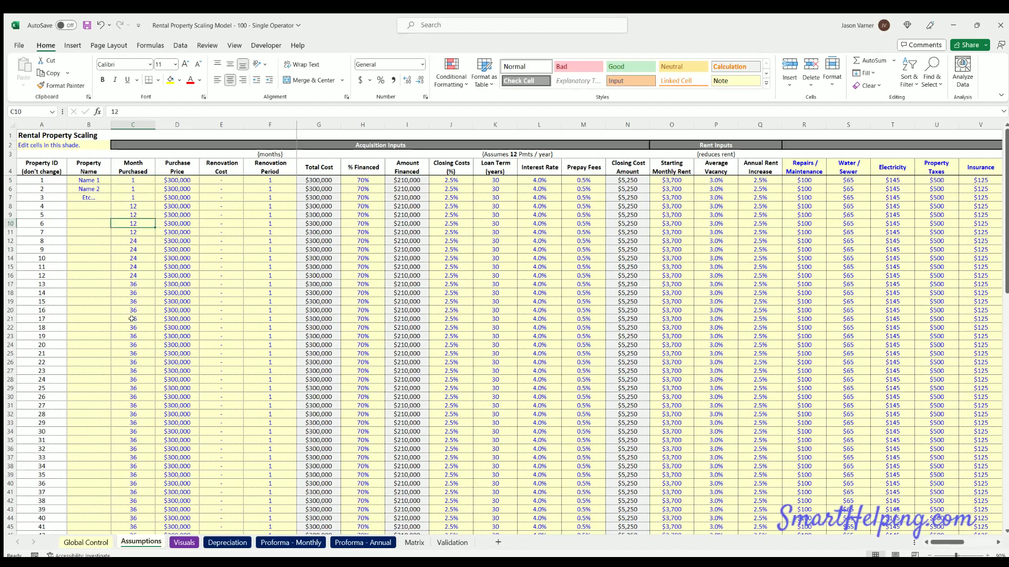
scroll(132, 318, down, 13)
scroll(132, 319, up, 13)
- Check the Global Control summary and scan the Matrix sheet's per-property calculations through the Prop. Growth section
click(79, 541)
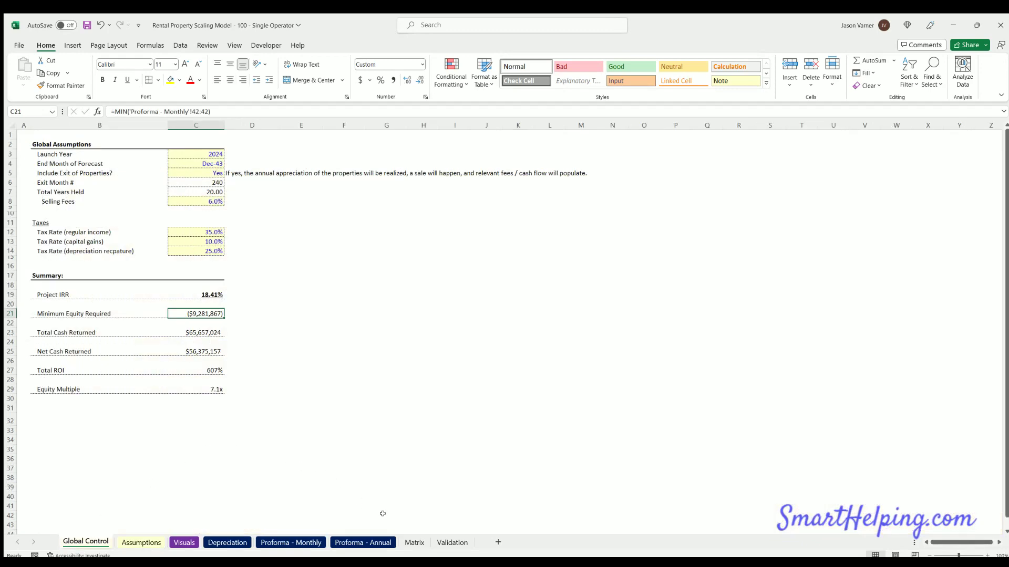
click(414, 543)
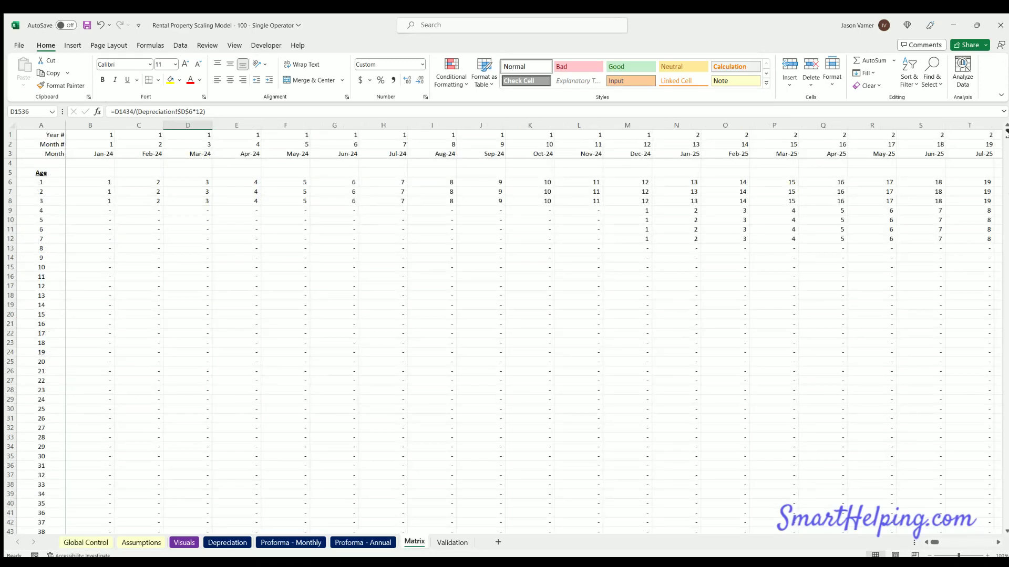
drag(1005, 133, 1006, 382)
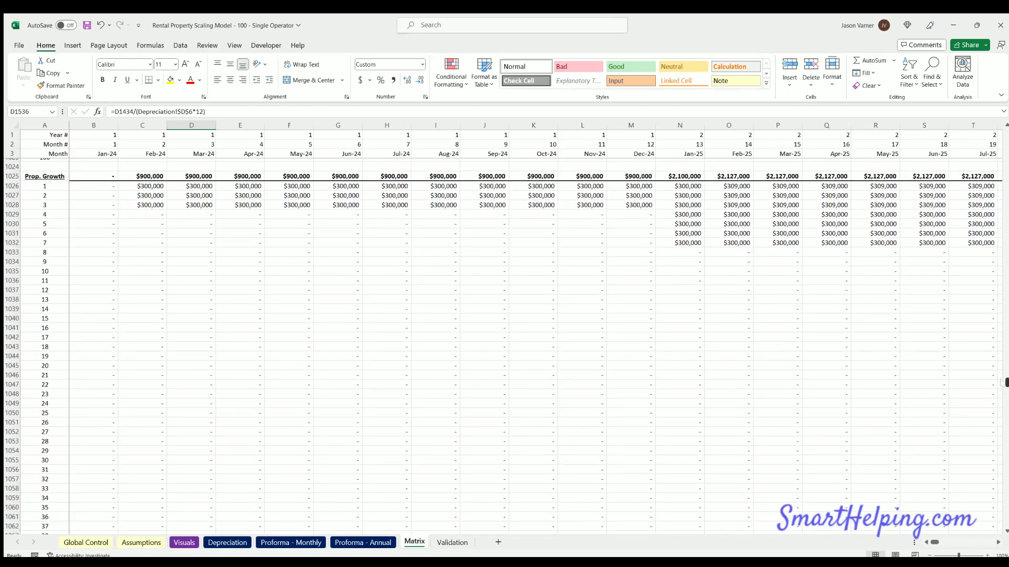
drag(1006, 382, 809, 211)
- Revisit the annual and monthly proformas and return to the Global Control sheet
click(366, 545)
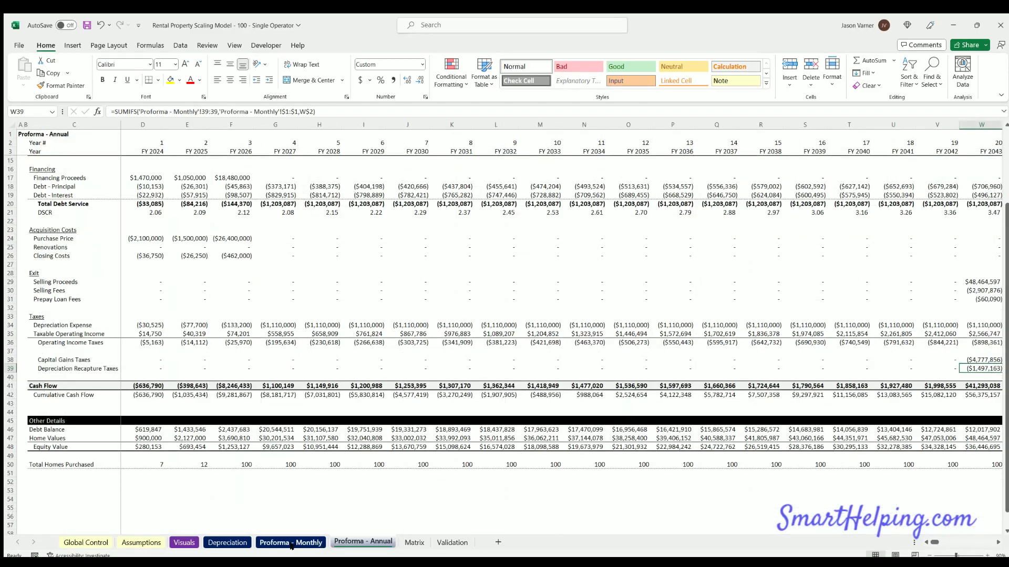
click(291, 543)
click(68, 541)
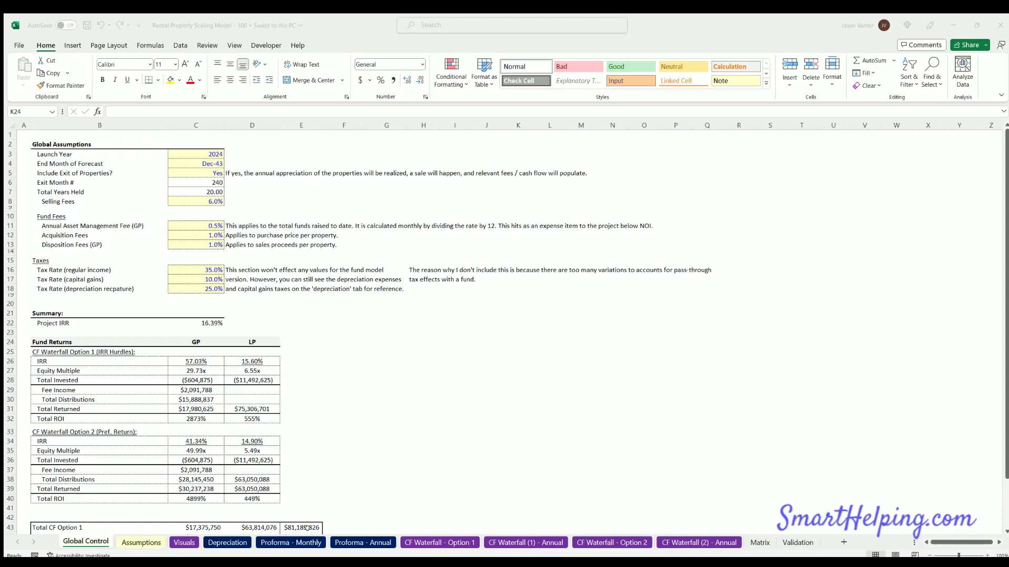
- In the fund version of the workbook, review the global assumptions, fund fees and the Taxes section with its notes
click(374, 379)
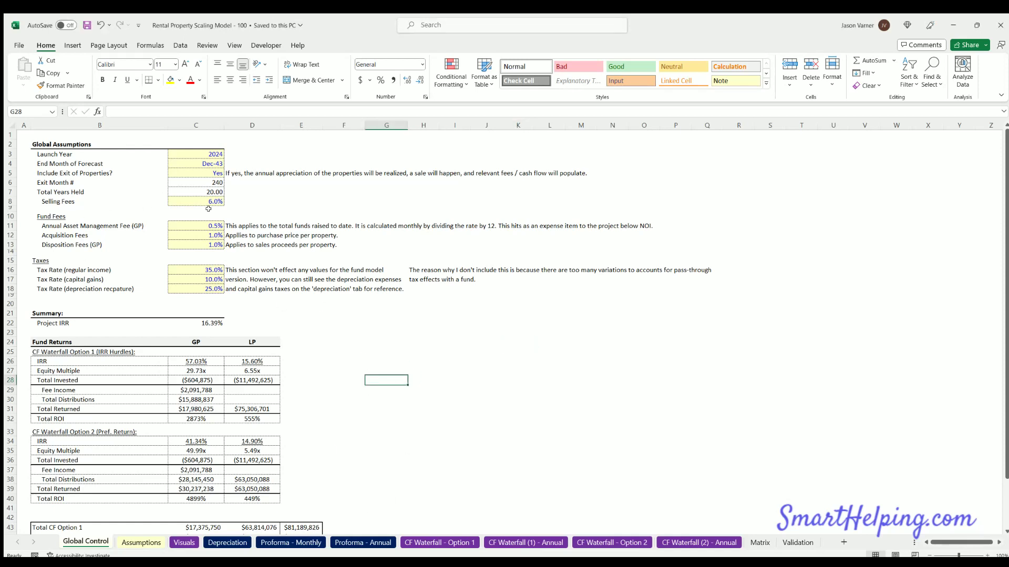
drag(74, 153, 158, 273)
drag(37, 260, 247, 288)
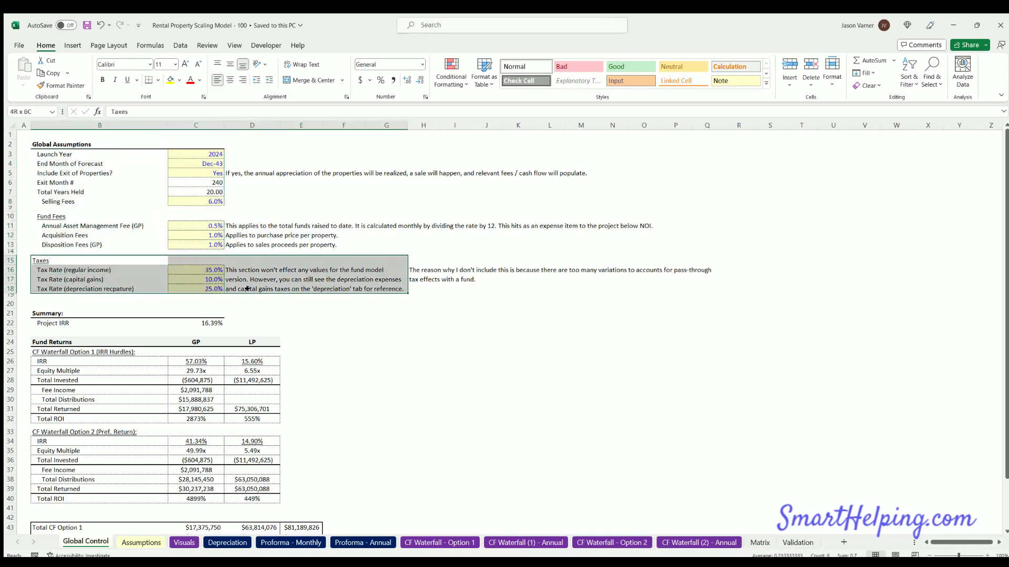
- Inspect the two Expected Tax Liability at Exit calculations on the fund model's Depreciation sheet
click(227, 542)
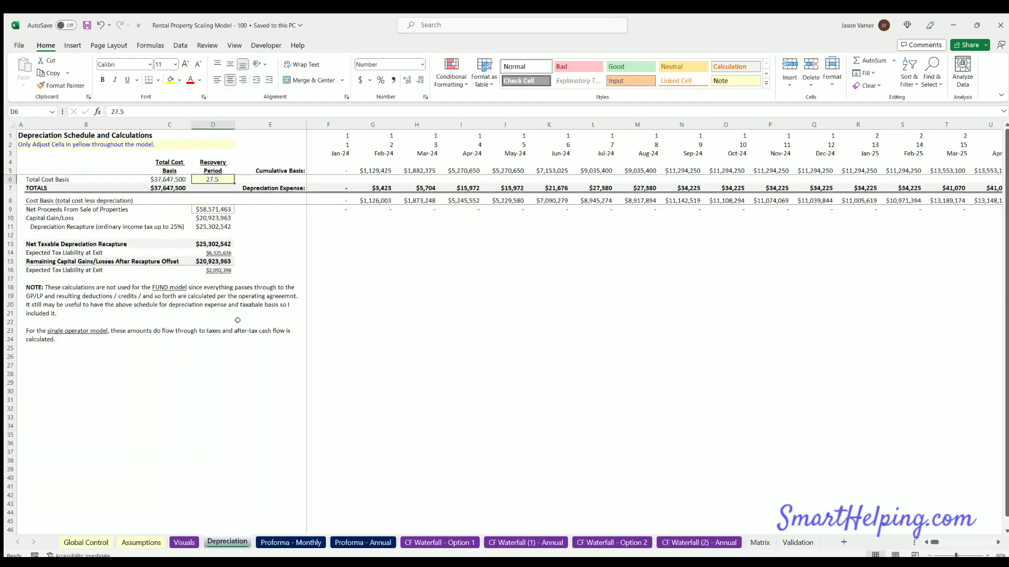
click(210, 270)
click(215, 252)
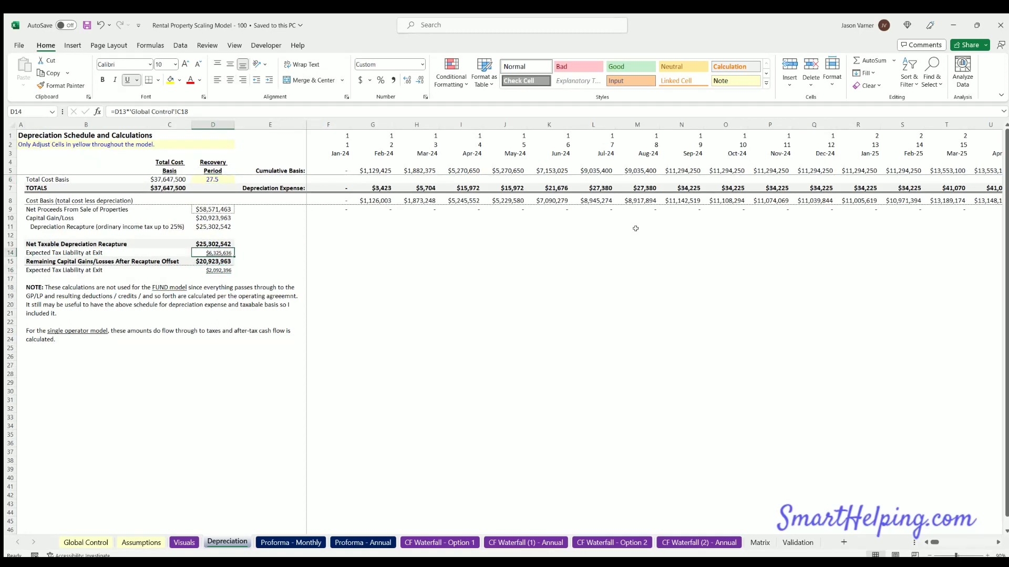
- Review the fund model's monthly proforma, from rental income and GP fund fees down to Negative Debt Service Months
click(290, 543)
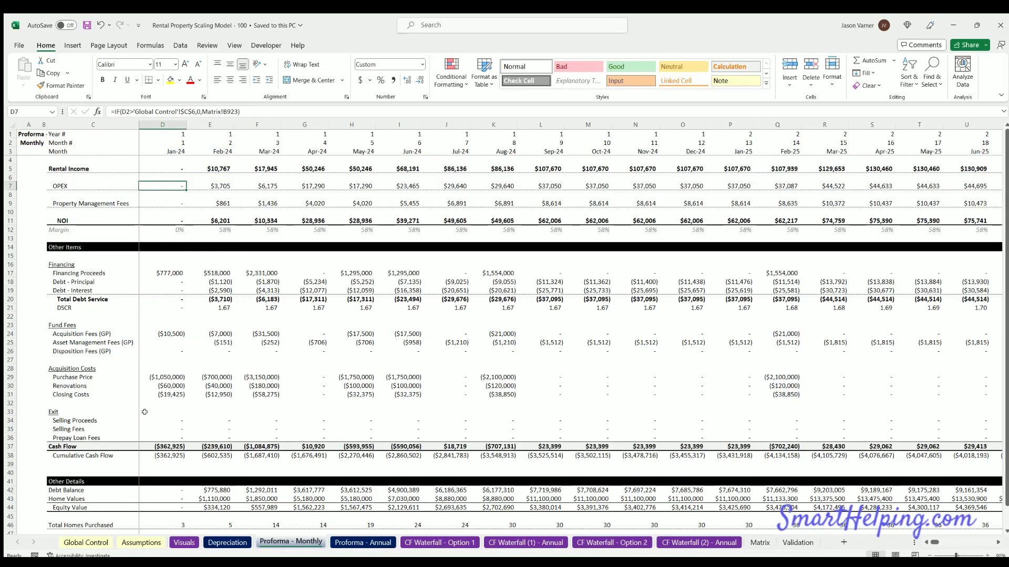
scroll(145, 412, down, 4)
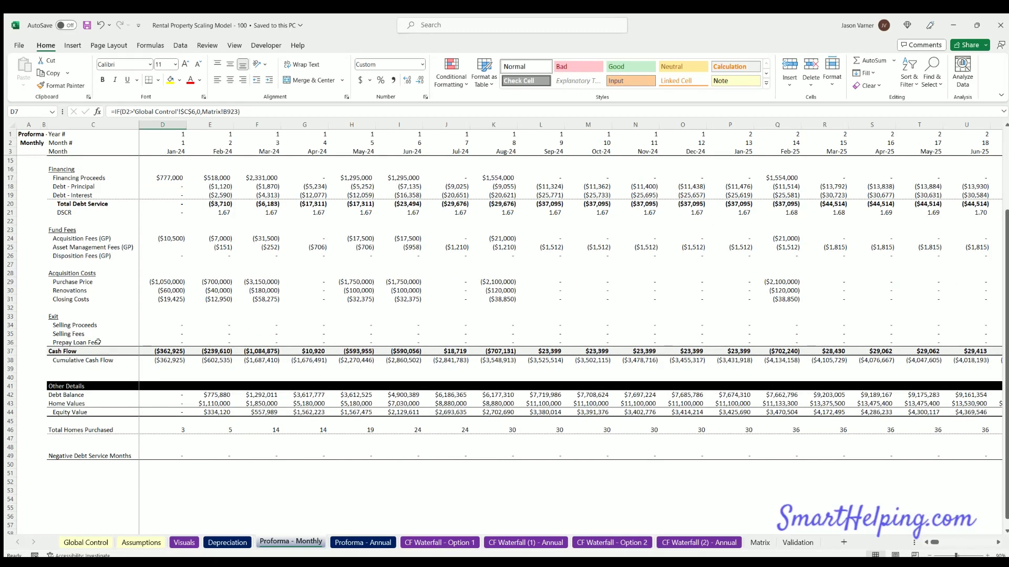
scroll(97, 342, up, 4)
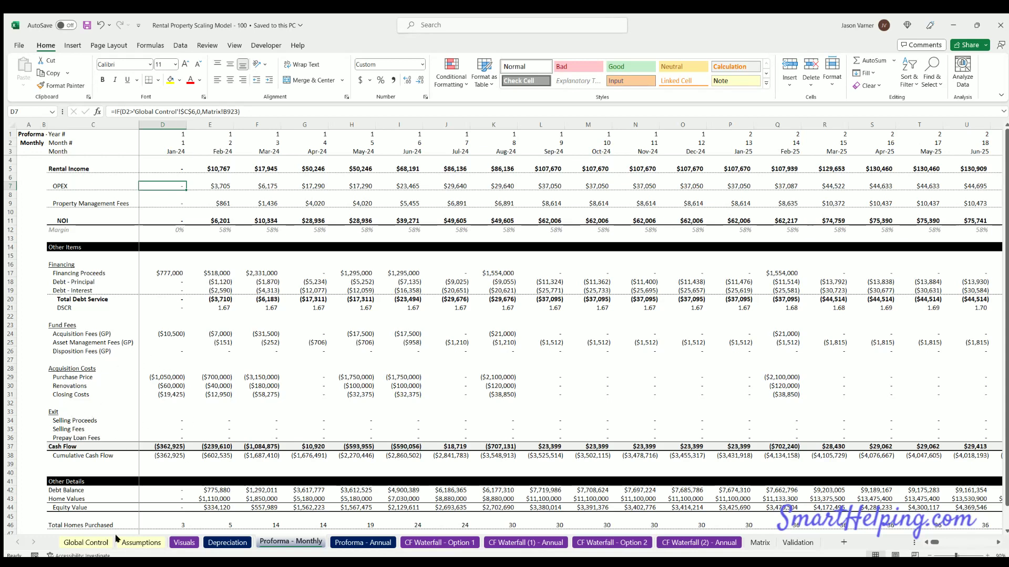
- Return to the fund model's Global Control sheet to review its fees and GP/LP returns, glancing at the Assumptions sheet
click(86, 543)
click(375, 343)
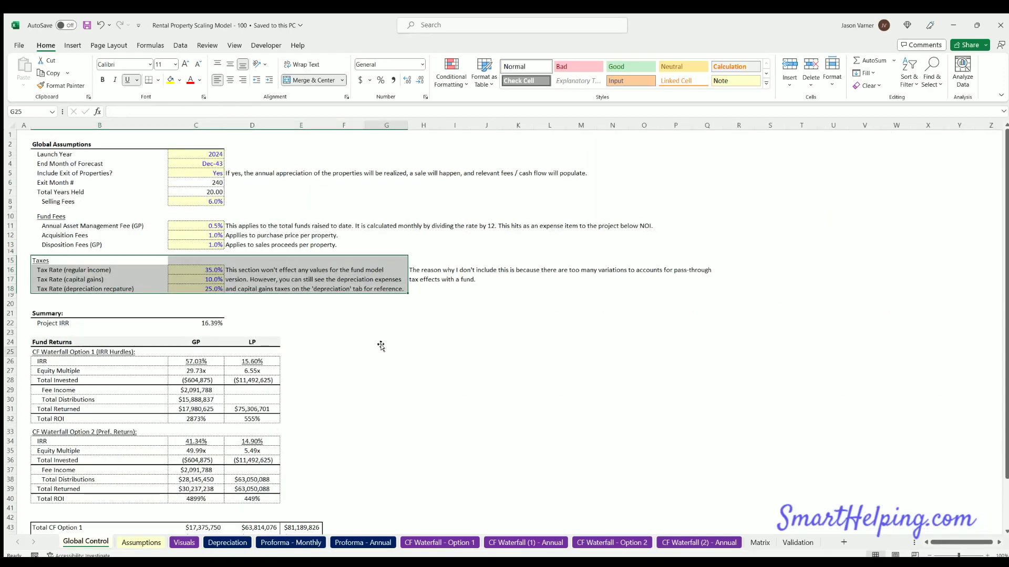
click(140, 542)
click(92, 541)
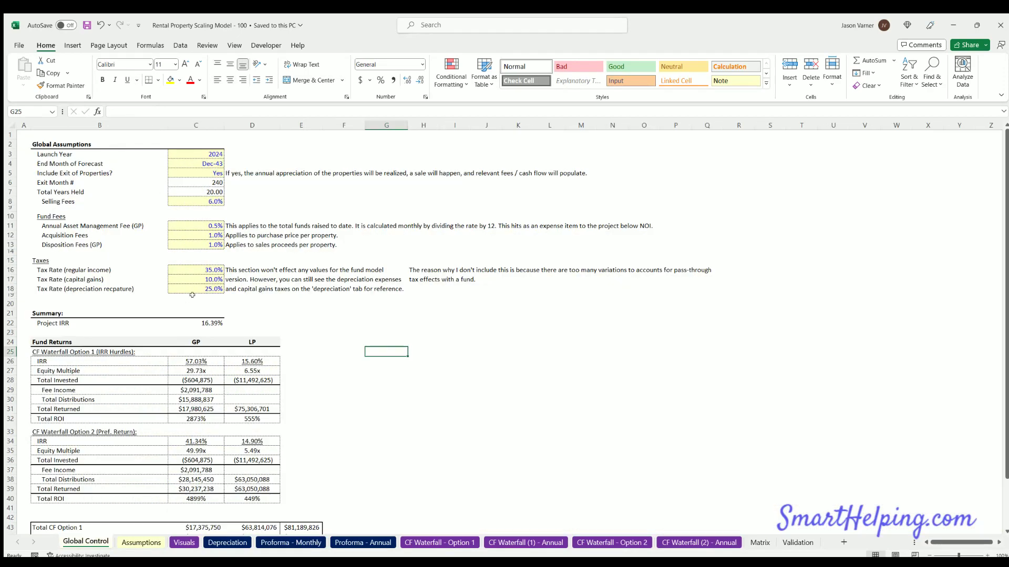
- Review the asset management, acquisition and disposition fees under Fund Fees on Global Control, glancing at the CF Waterfall - Option 1 sheet
drag(204, 223, 90, 242)
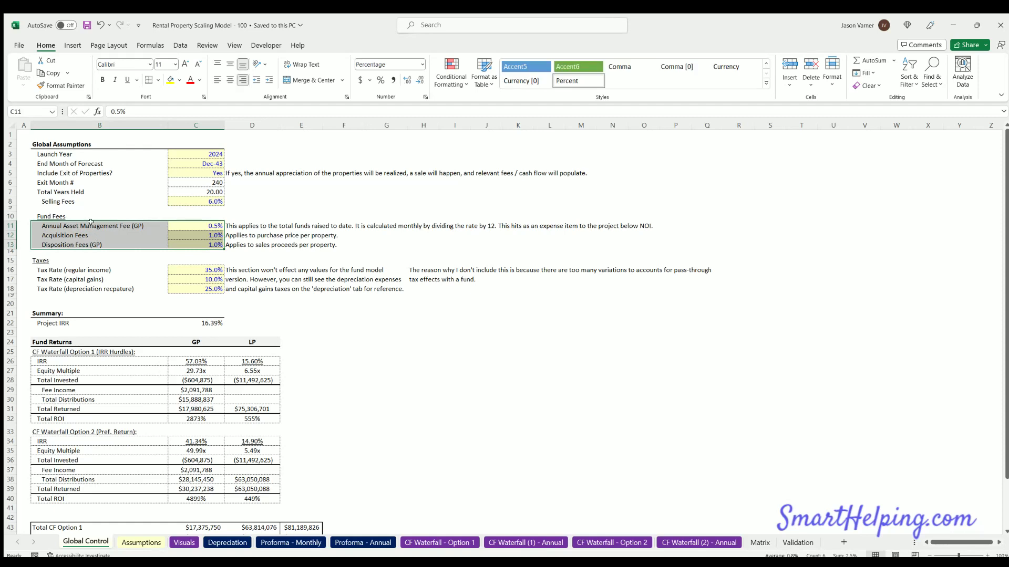
click(89, 223)
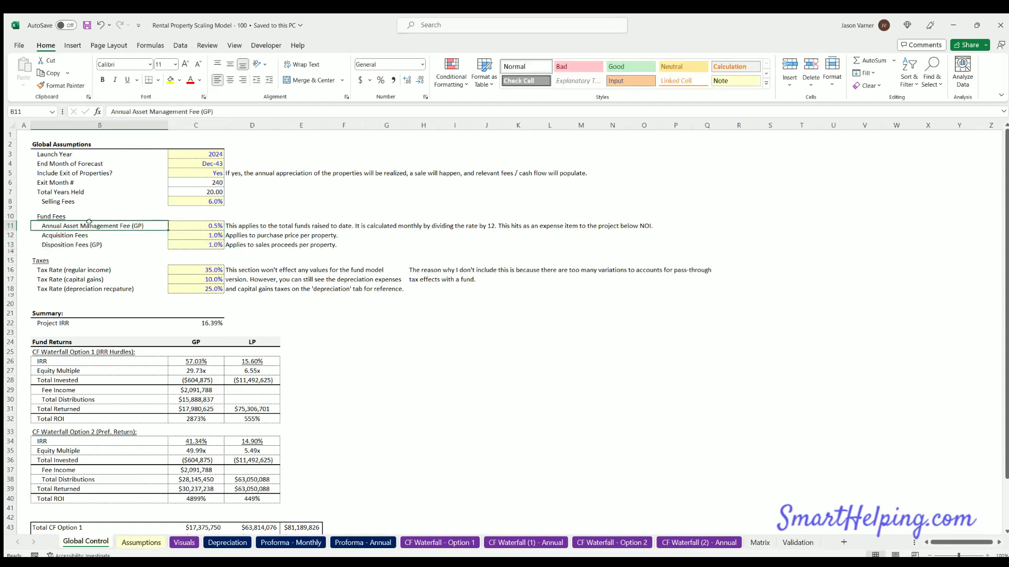
click(201, 223)
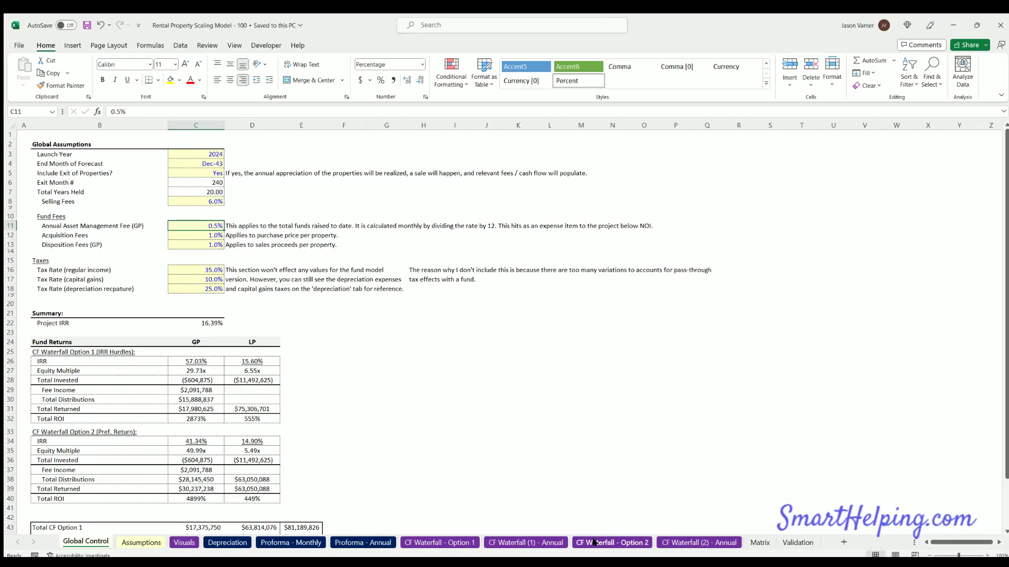
click(439, 543)
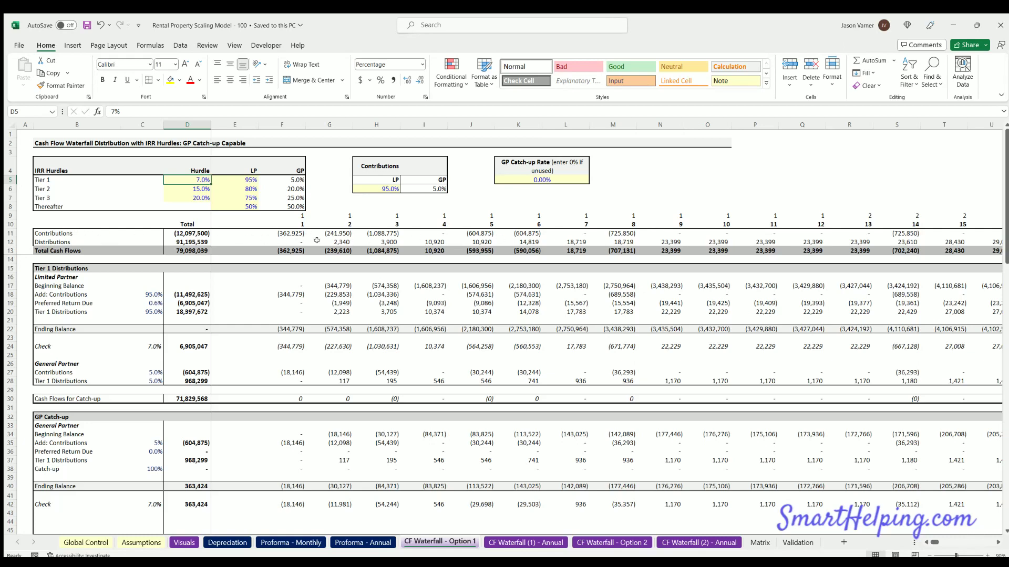
click(89, 541)
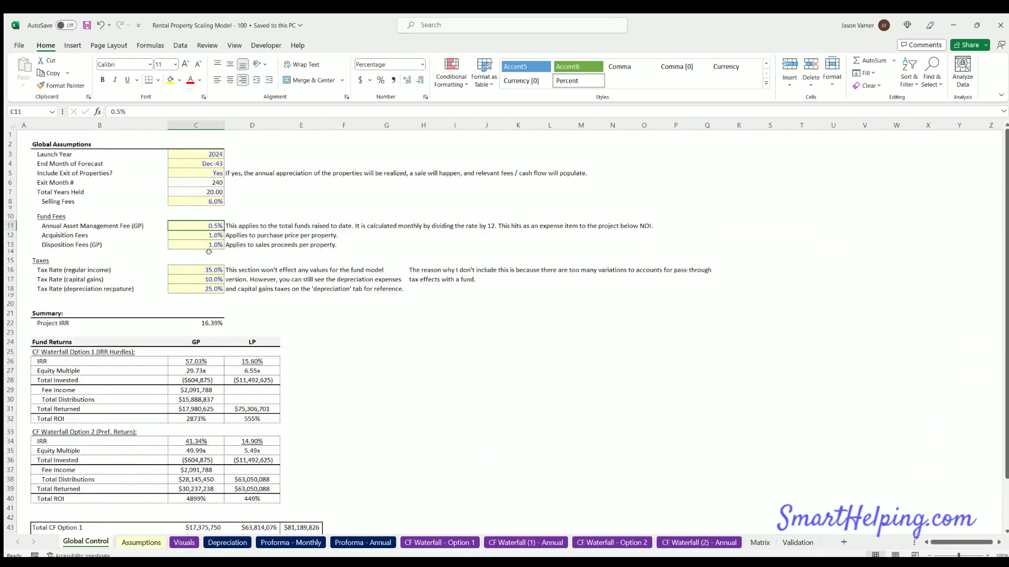
click(200, 232)
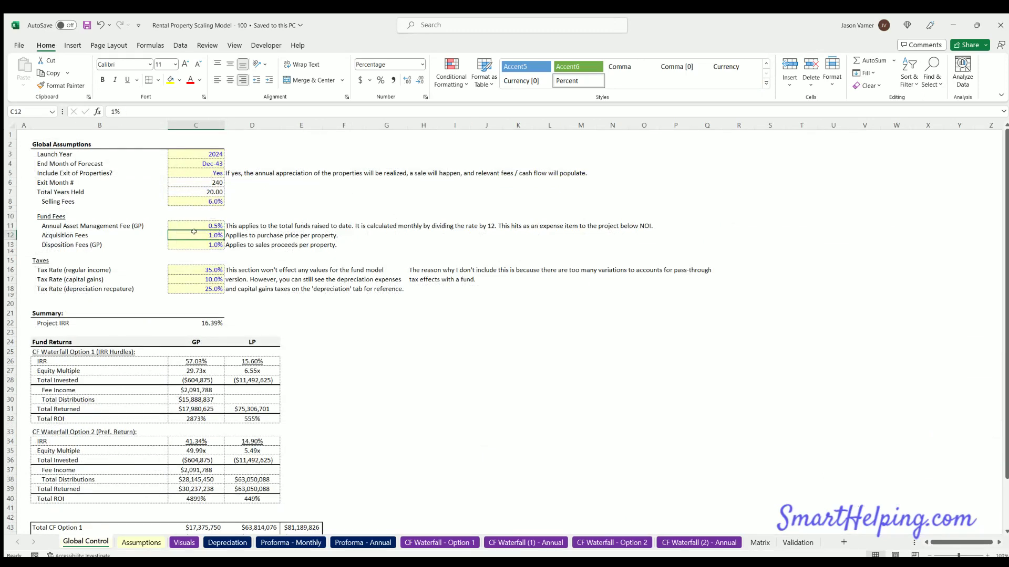
click(82, 242)
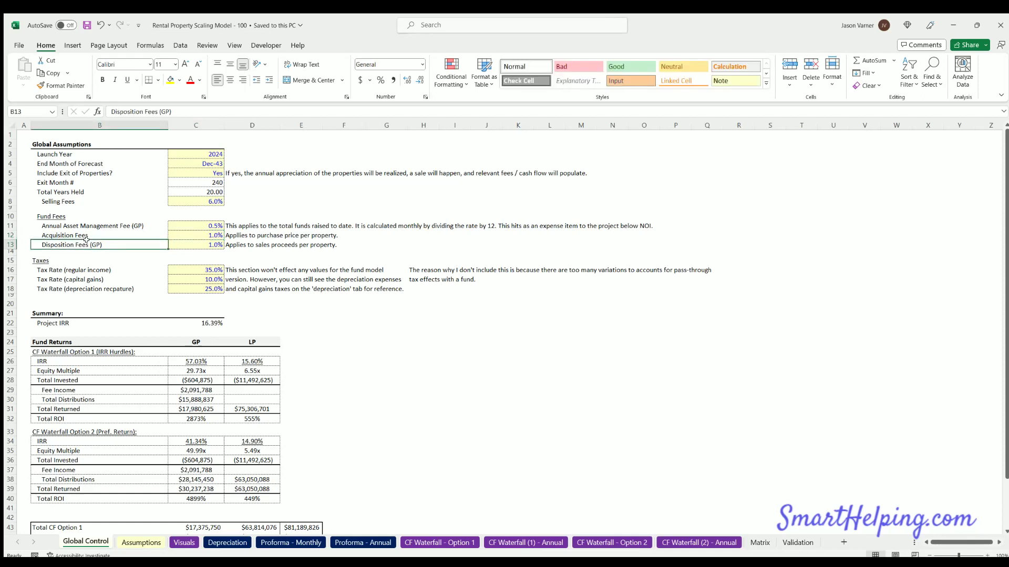
click(201, 242)
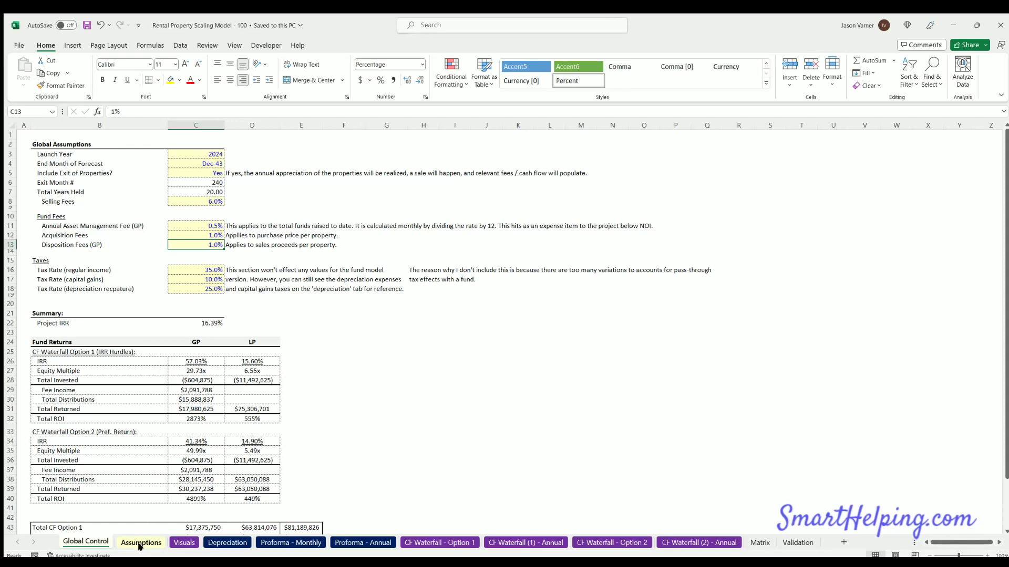
- Compare the GP and LP fund returns under CF Waterfall Option 1 (IRR Hurdles) and Option 2 (Pref. Return)
drag(47, 351, 252, 499)
drag(58, 348, 258, 417)
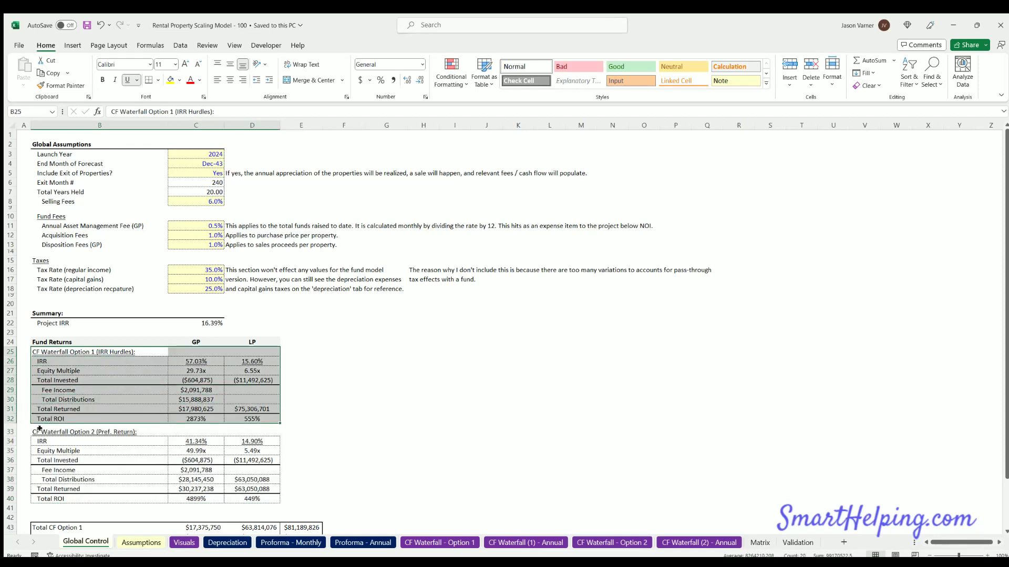
drag(39, 428, 257, 498)
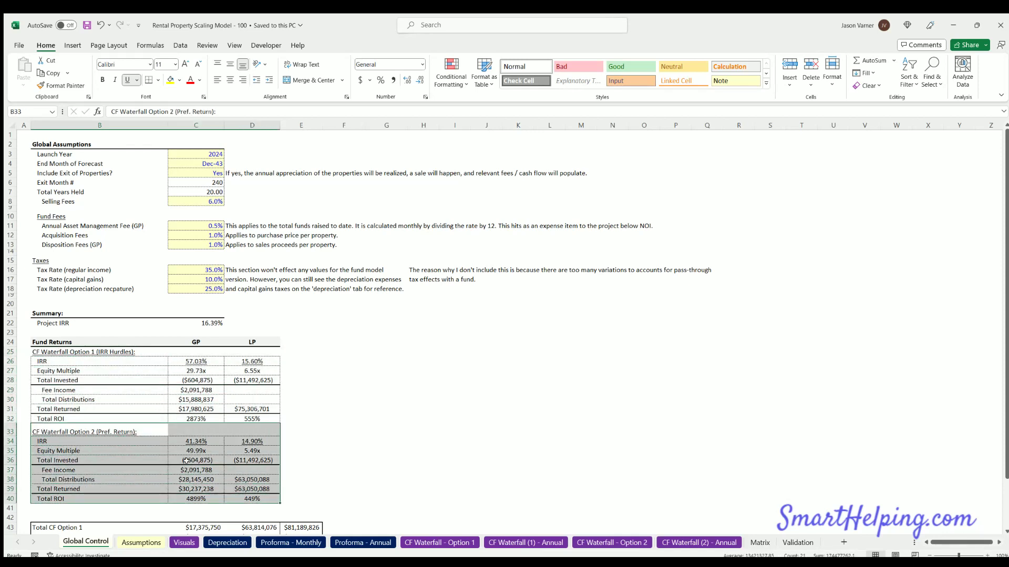
- Examine the preferred return rate, shortfall, clean-start and equity reduction settings on the CF Waterfall - Option 2 sheet
click(611, 541)
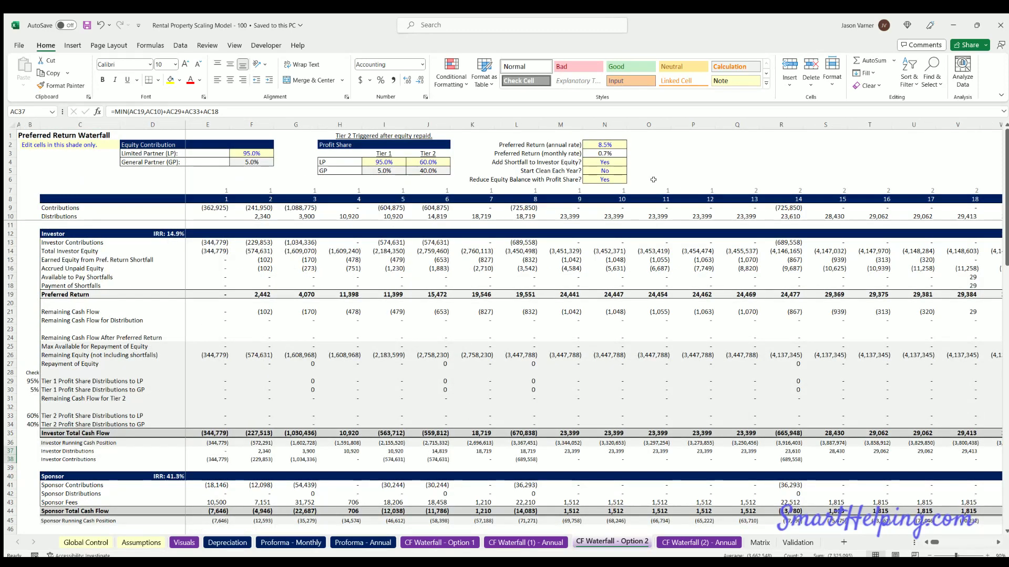
click(603, 142)
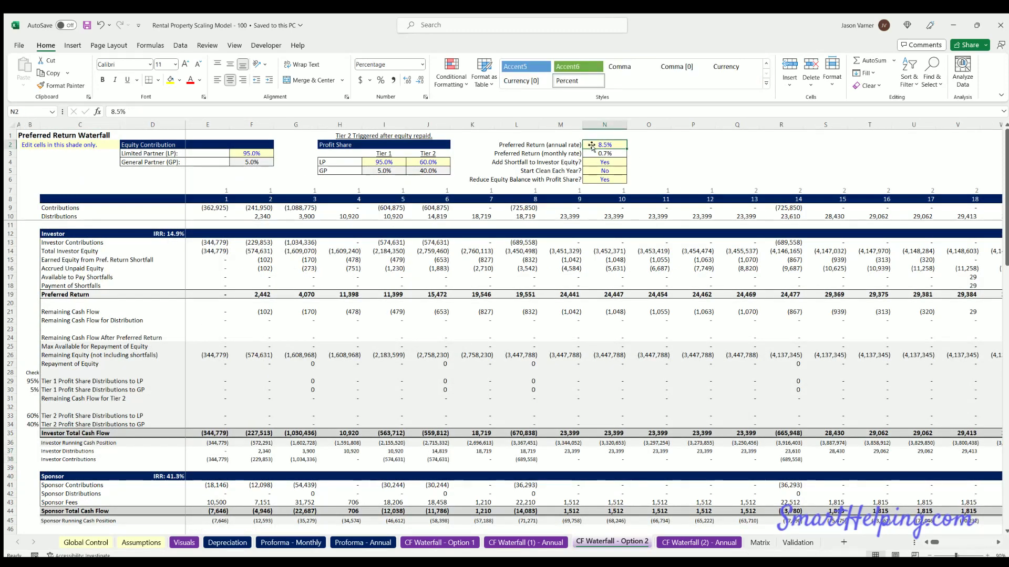
click(566, 161)
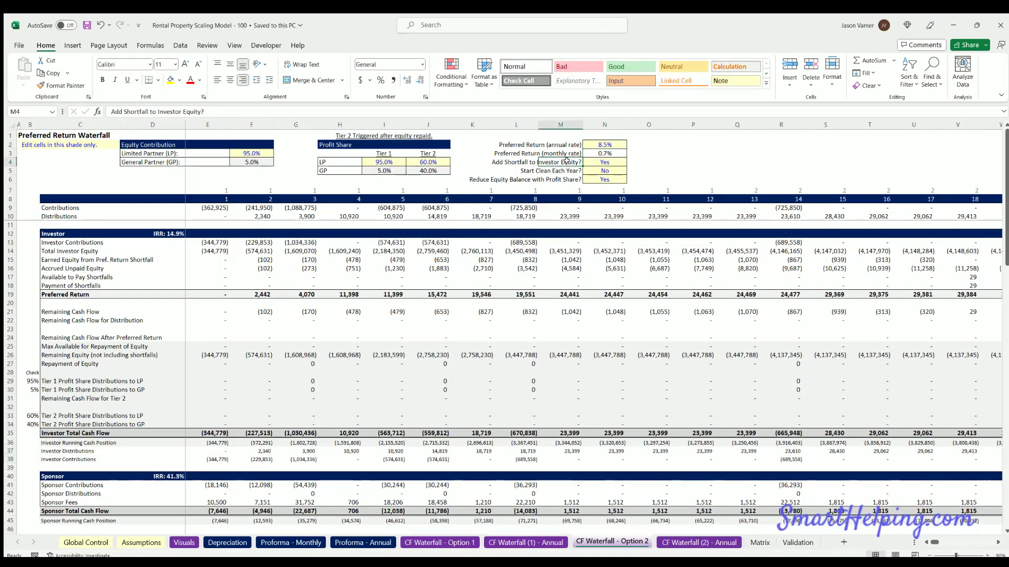
click(612, 160)
click(574, 167)
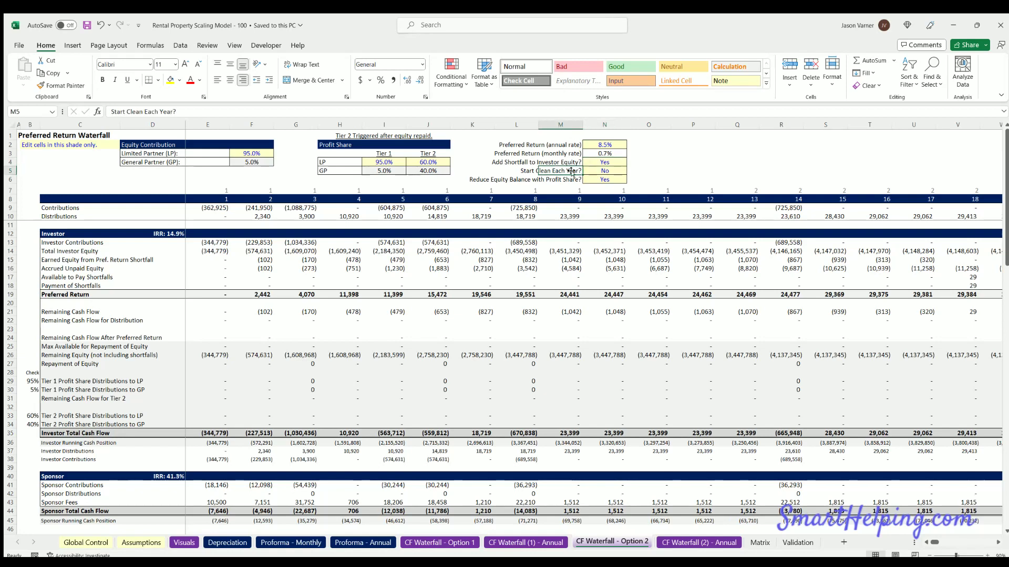
click(569, 178)
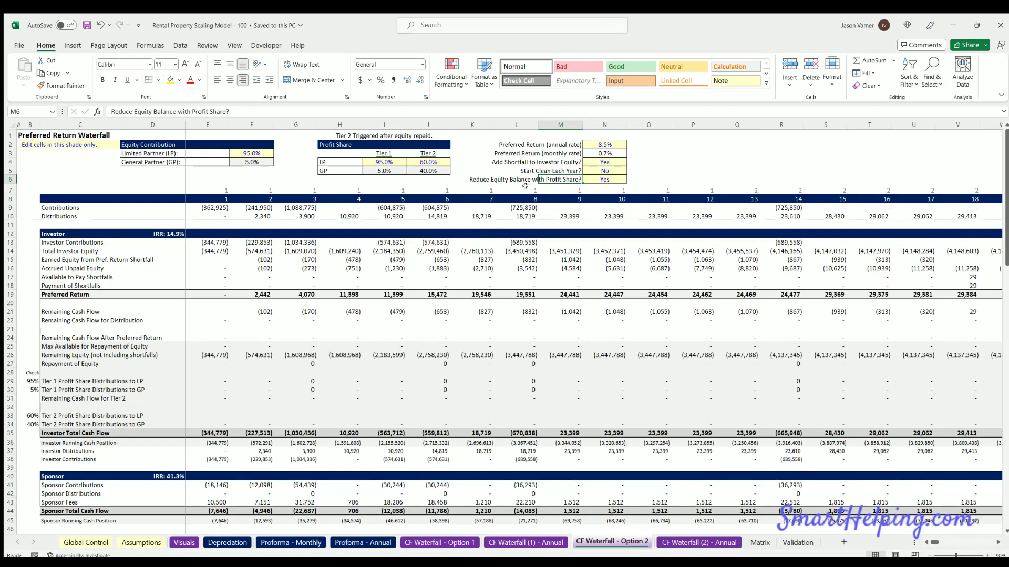
click(603, 178)
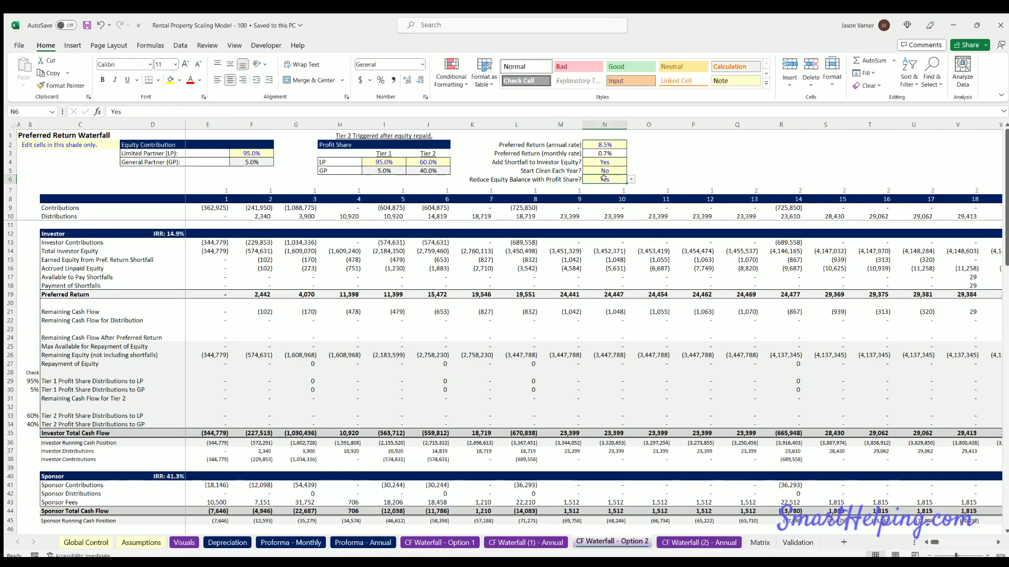
- Review the Tier 1 and Tier 2 profit shares and the limited partner's equity contribution in the preferred return waterfall
click(382, 153)
click(420, 151)
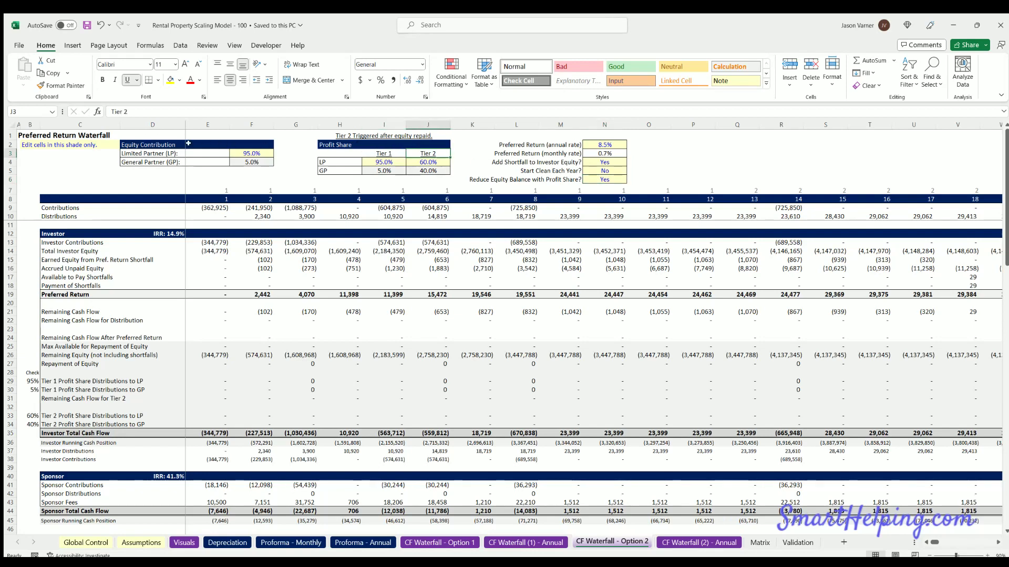
click(237, 153)
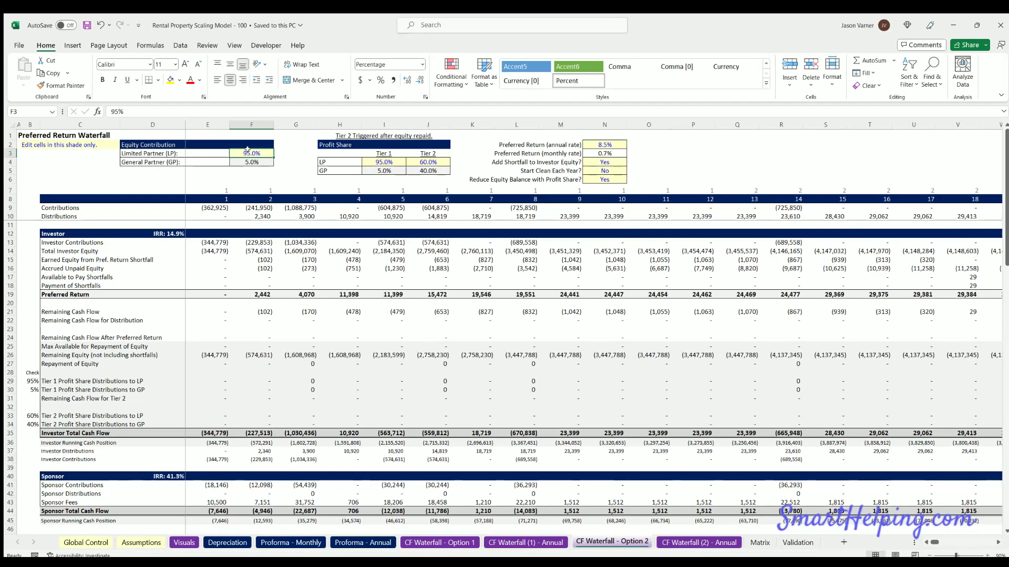
click(383, 164)
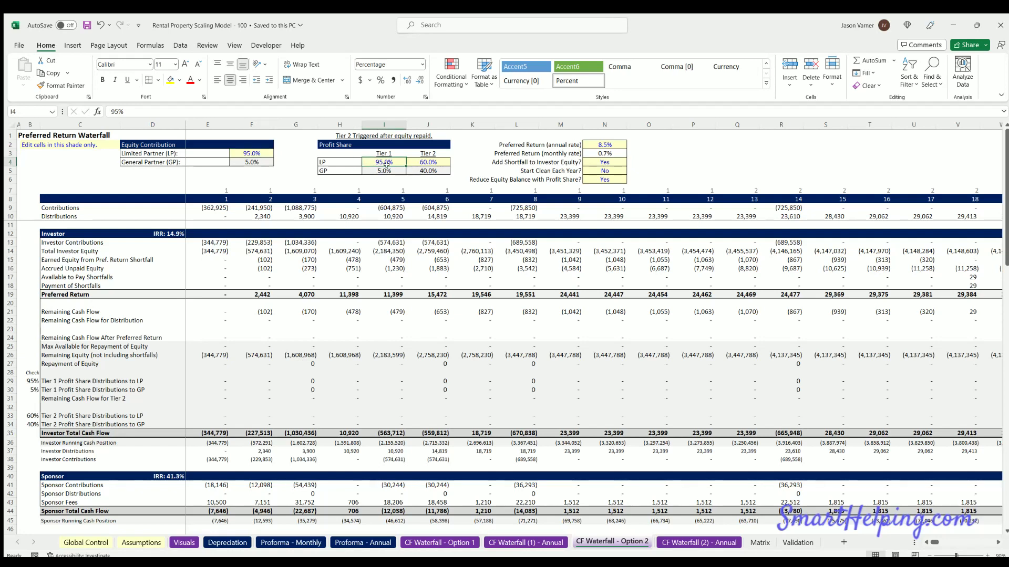
click(430, 161)
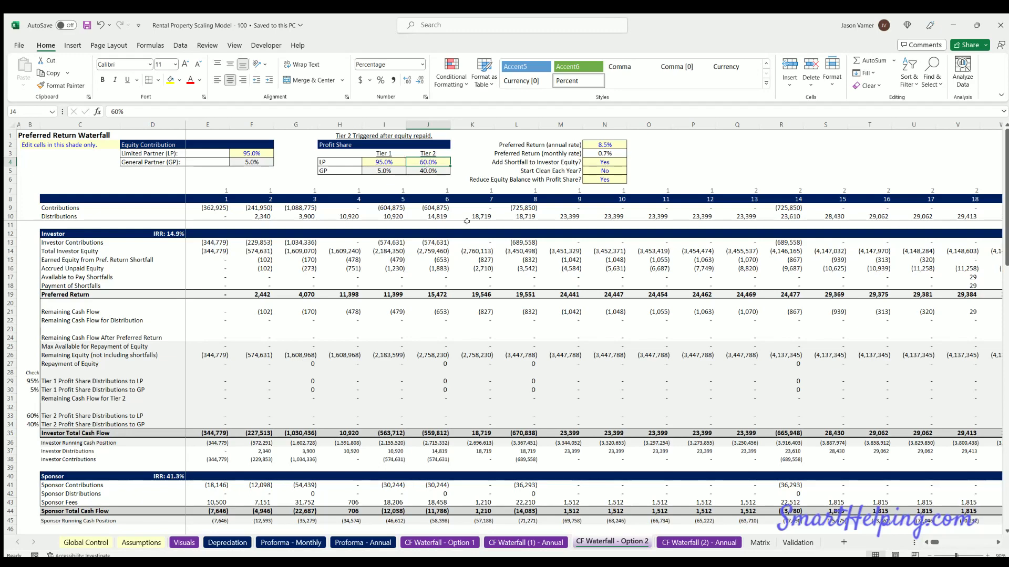
- View the annual cash flow summary for the second waterfall and check the End Month of Forecast on Global Control
click(672, 545)
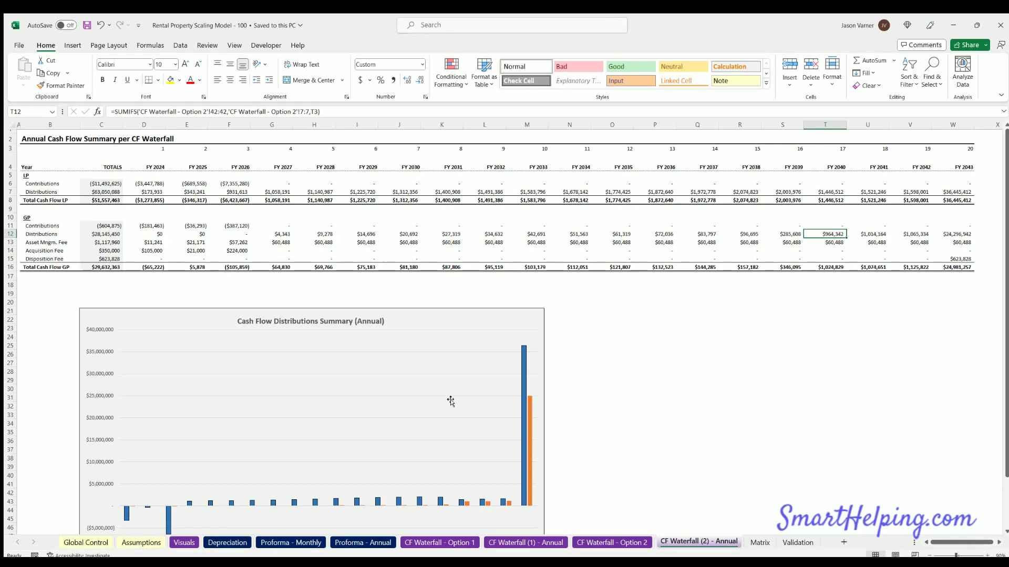
click(78, 543)
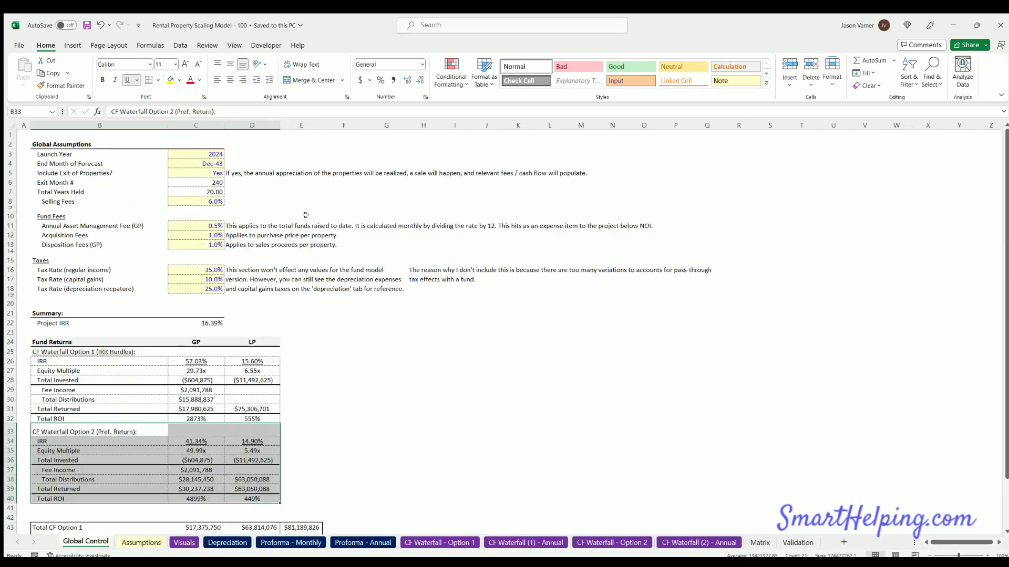
click(219, 166)
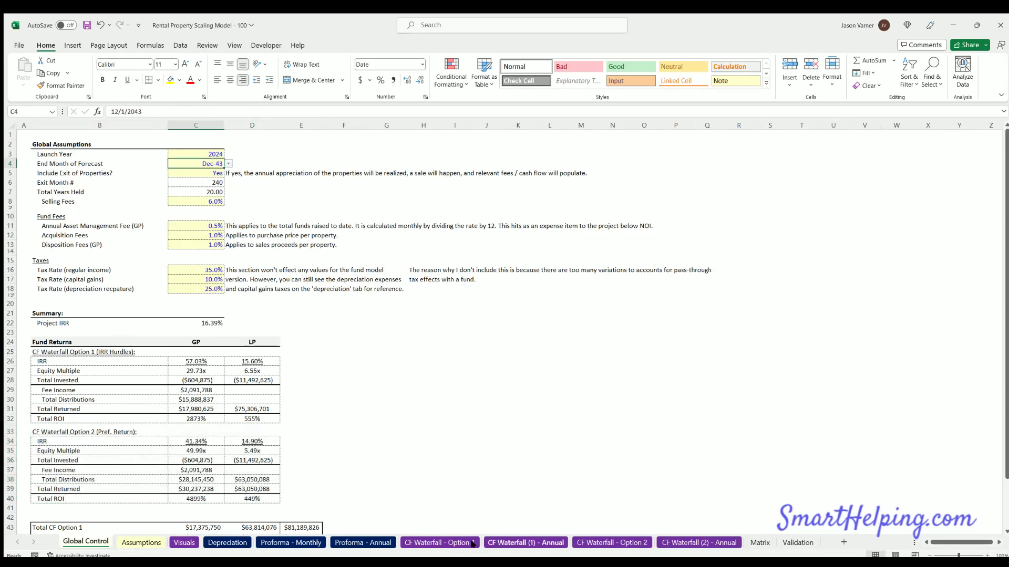
- Return to the CF Waterfall - Option 2 sheet and go over its three yes/no options again
click(525, 543)
click(586, 542)
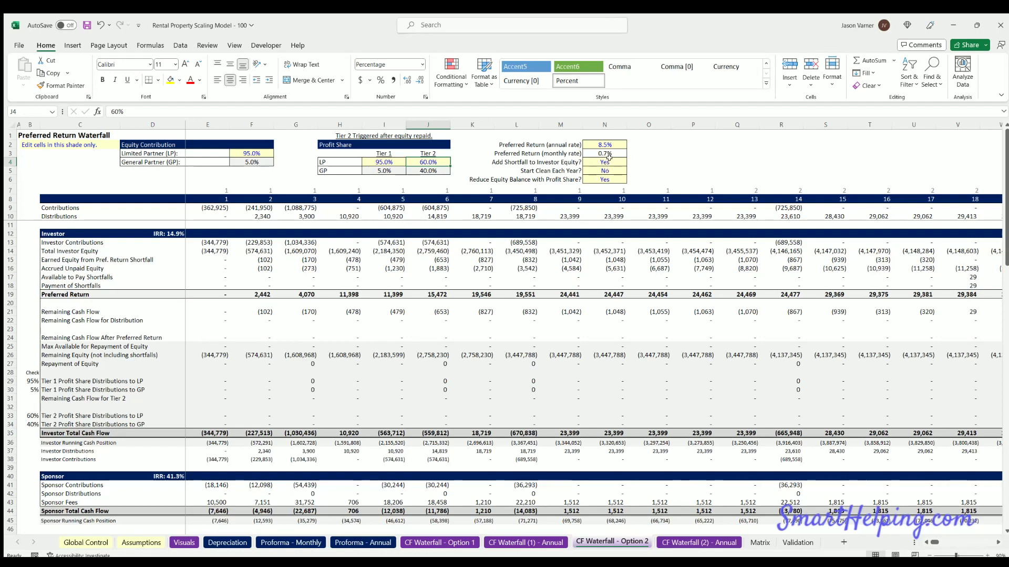
click(604, 178)
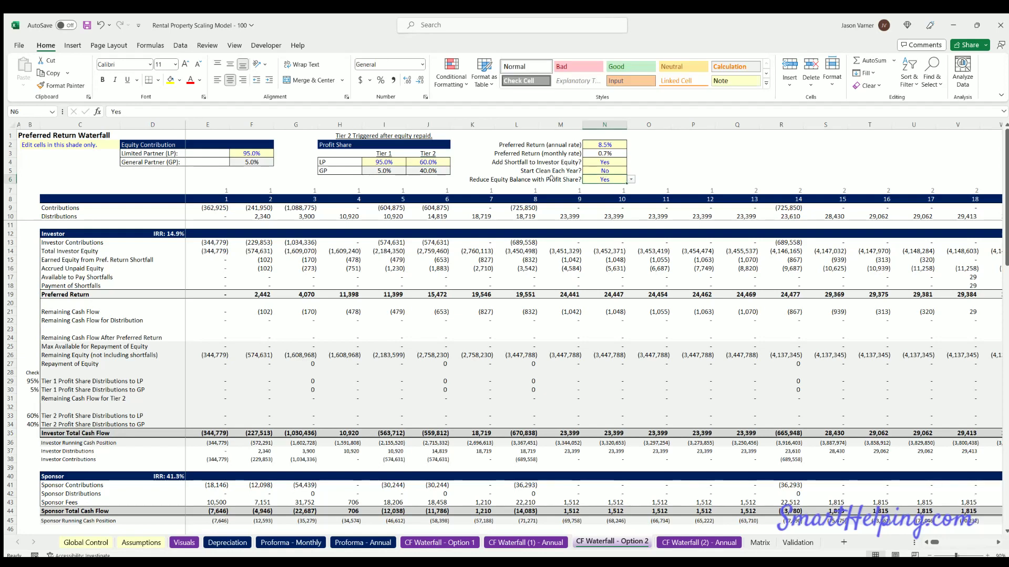
click(599, 159)
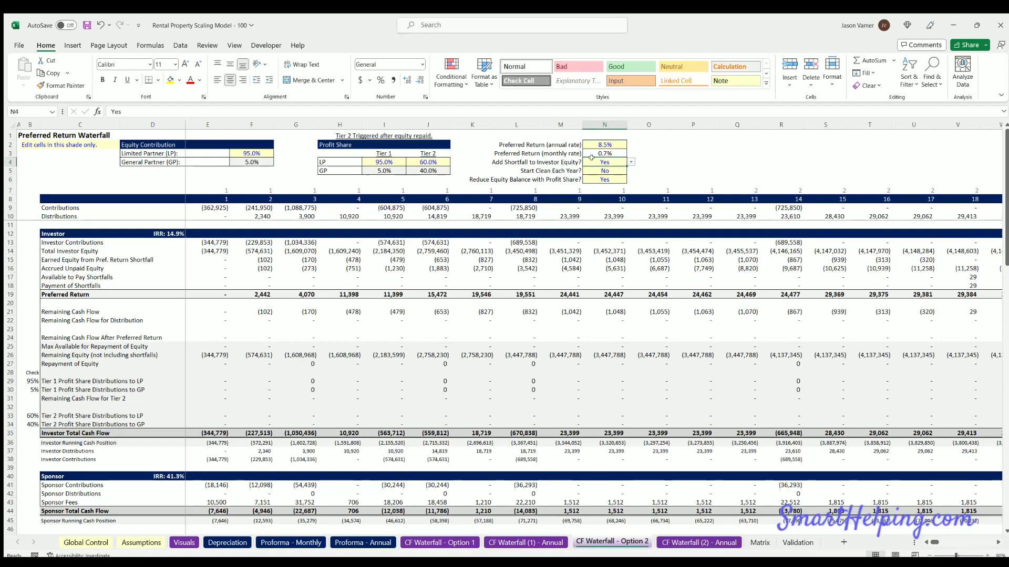
click(606, 168)
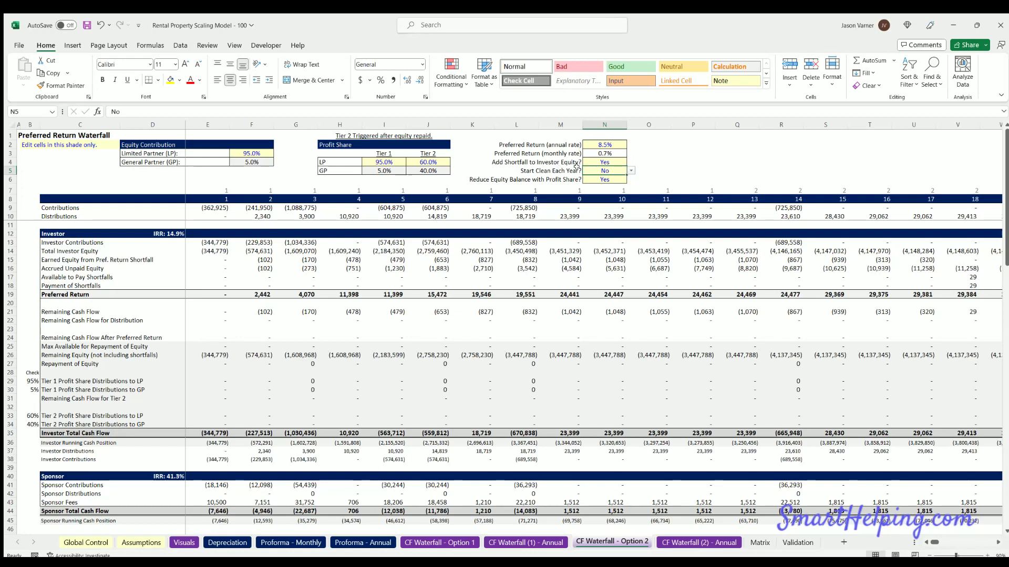
click(605, 178)
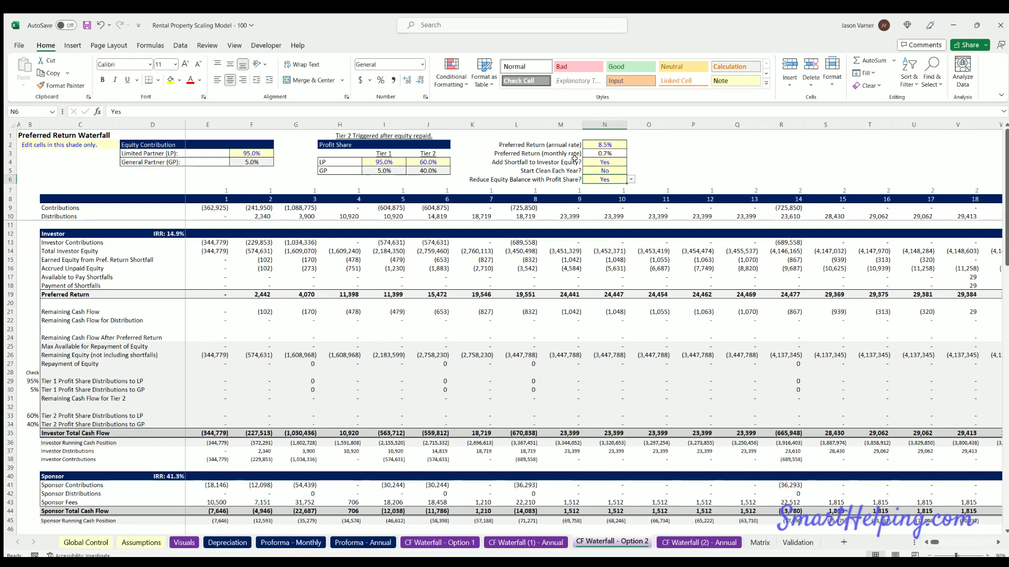
- Set Add Shortfall to Investor Equity to No and Start Clean Each Year to Yes in the preferred return waterfall
click(576, 160)
click(605, 160)
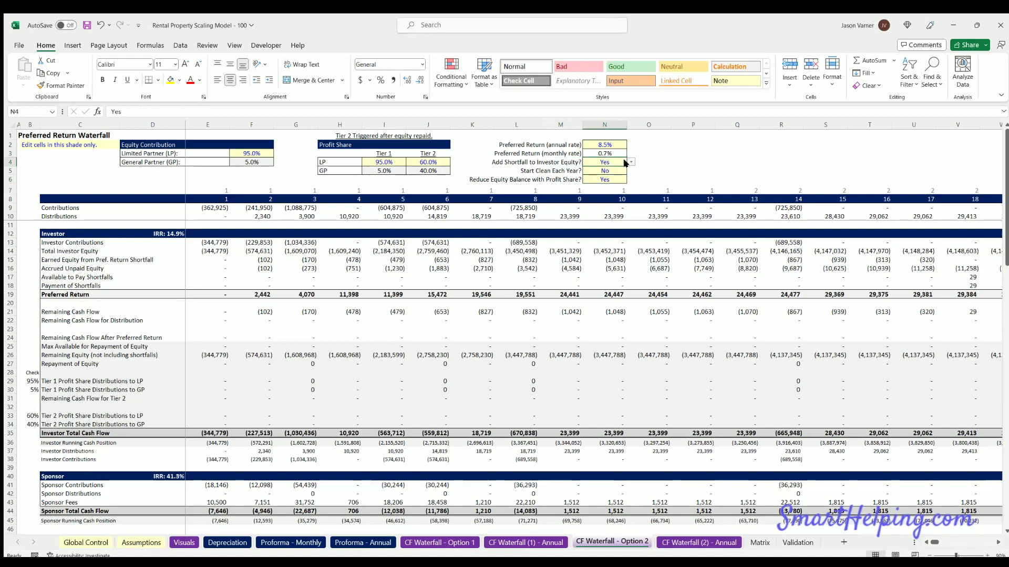
key(alt+Down)
key(Down)
key(Return)
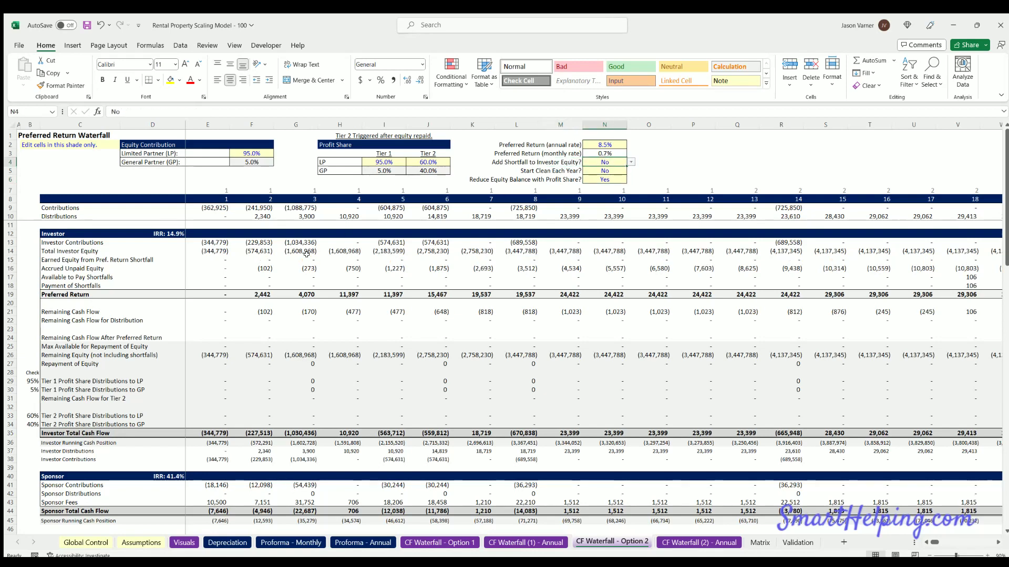
click(618, 171)
key(alt+Down)
key(Up)
key(Return)
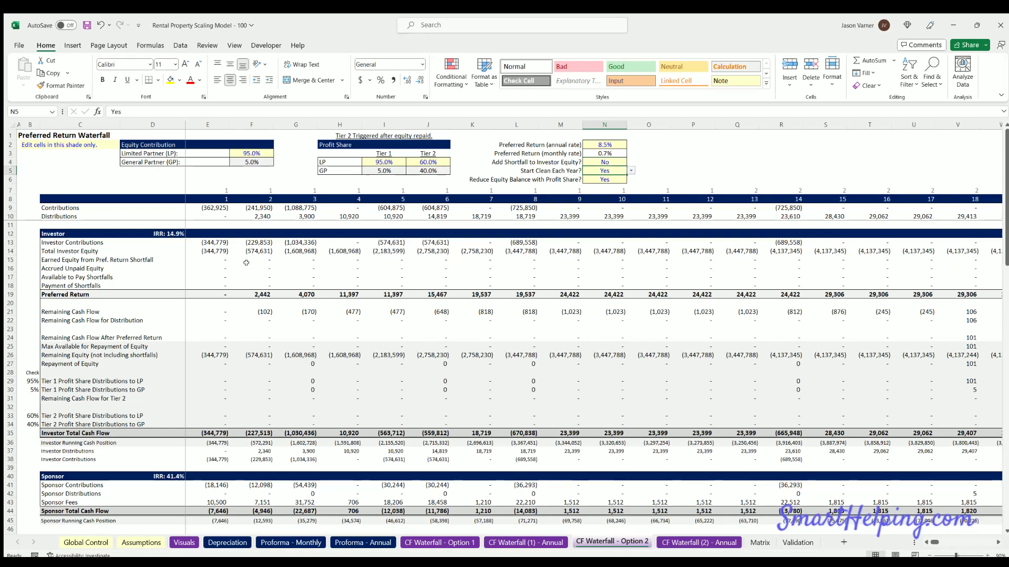
- Try the alternative choice for Reduce Equity Balance with Profit Share, and set the option back to Yes
click(605, 178)
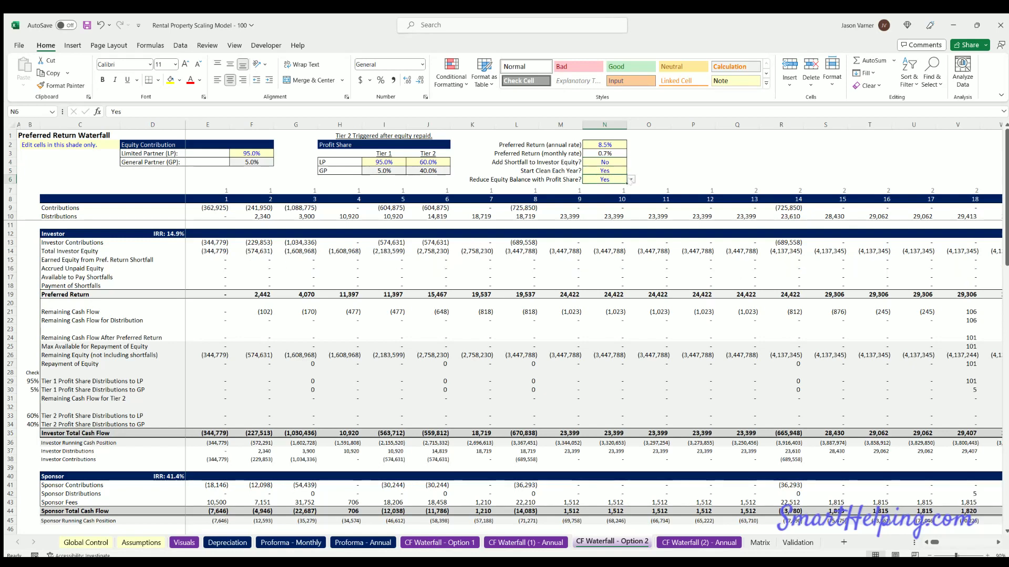
click(630, 179)
click(604, 195)
text(Yes)
key(Up)
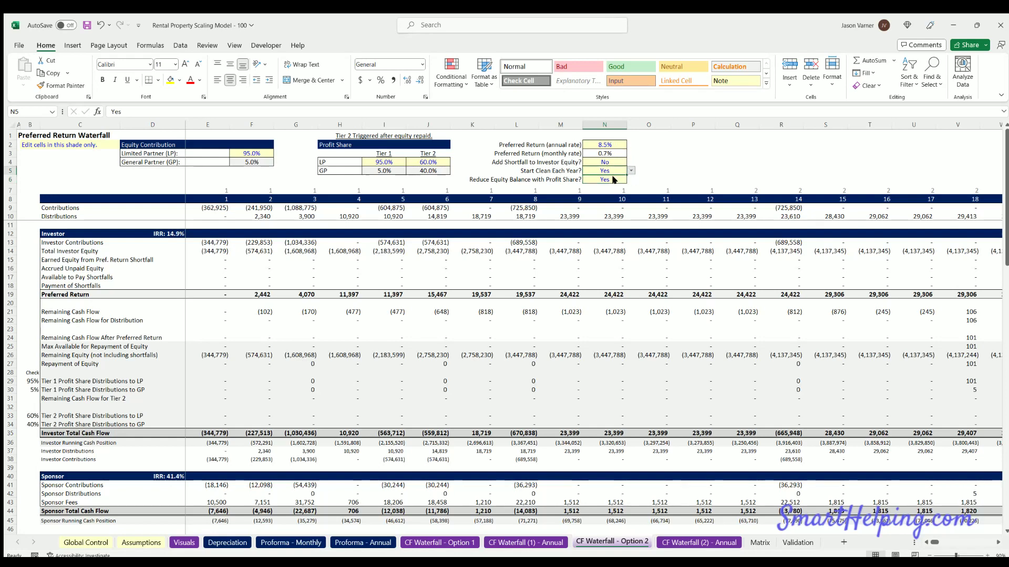
- Restore Start Clean Each Year to No and Add Shortfall to Investor Equity to Yes
text(No)
key(Return)
key(Up)
text(Yes)
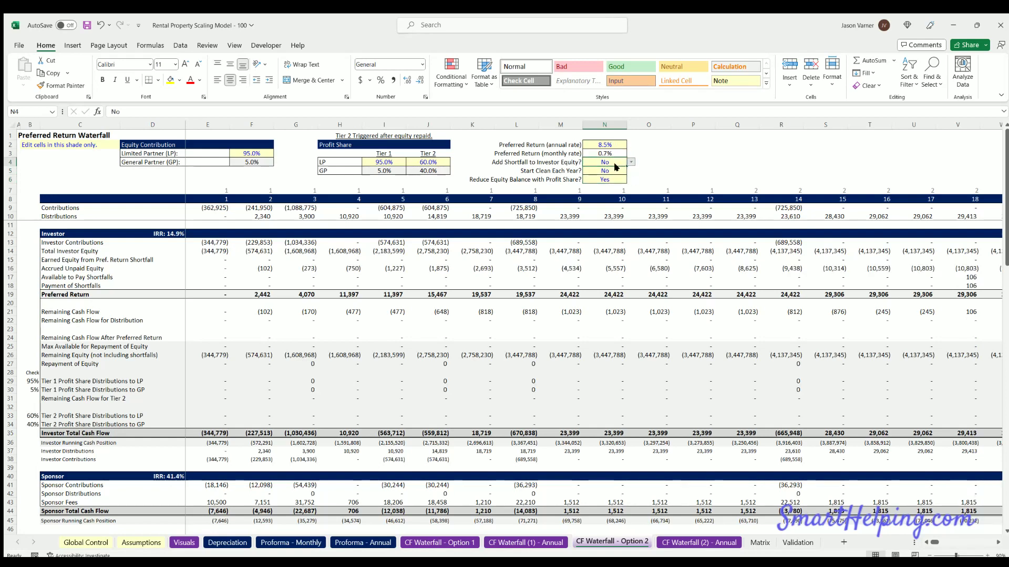
key(Return)
click(695, 152)
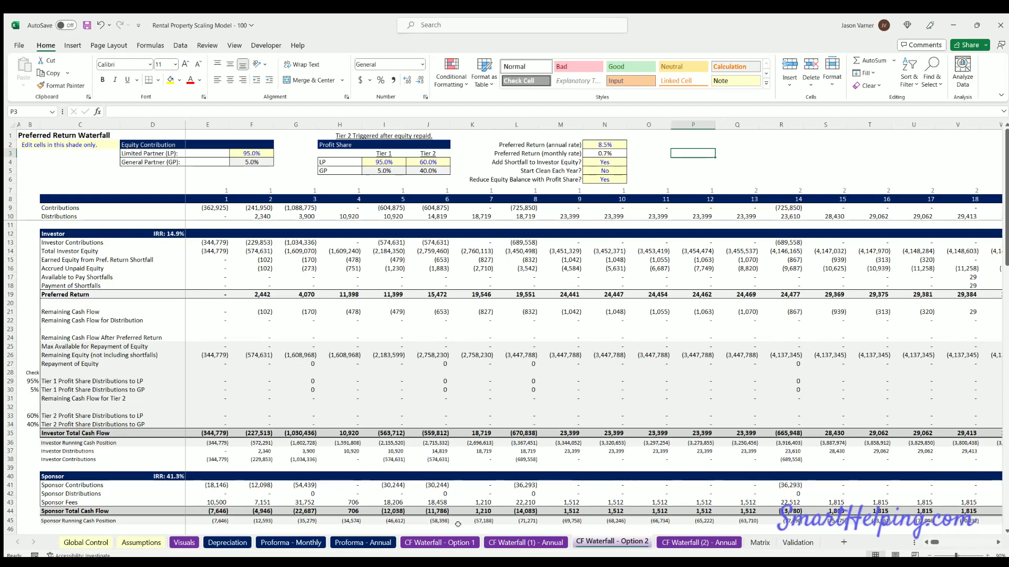
- Go to the CF Waterfall - Option 1 sheet and review its LP contribution share, Tier 1 hurdle and Tier 1 distributions
click(227, 543)
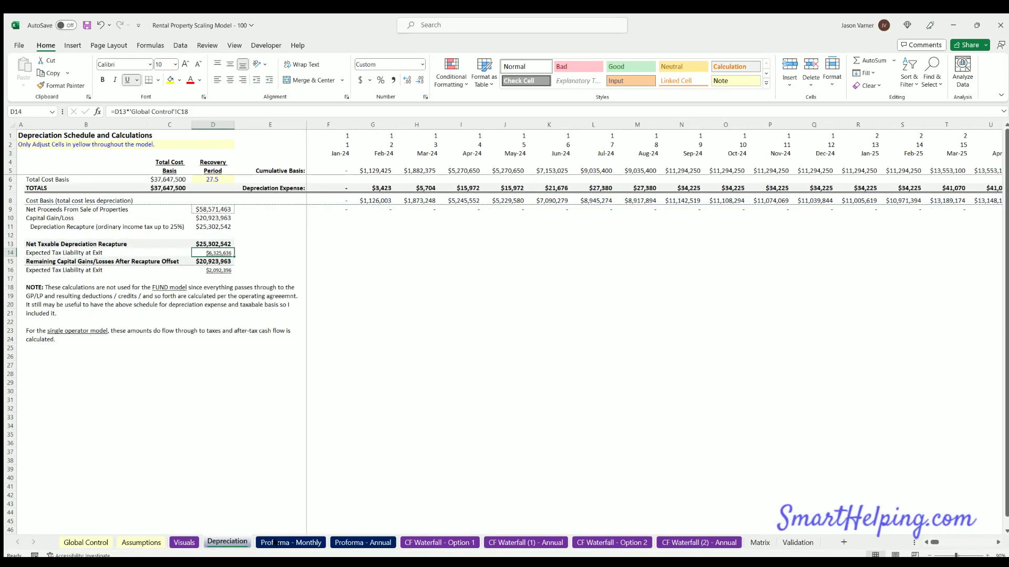
click(435, 541)
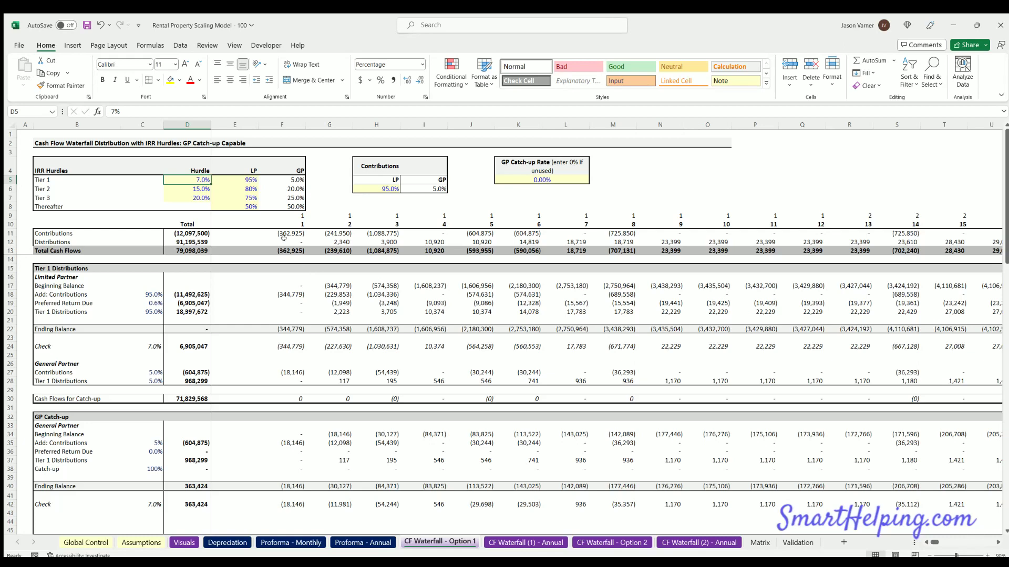
click(382, 187)
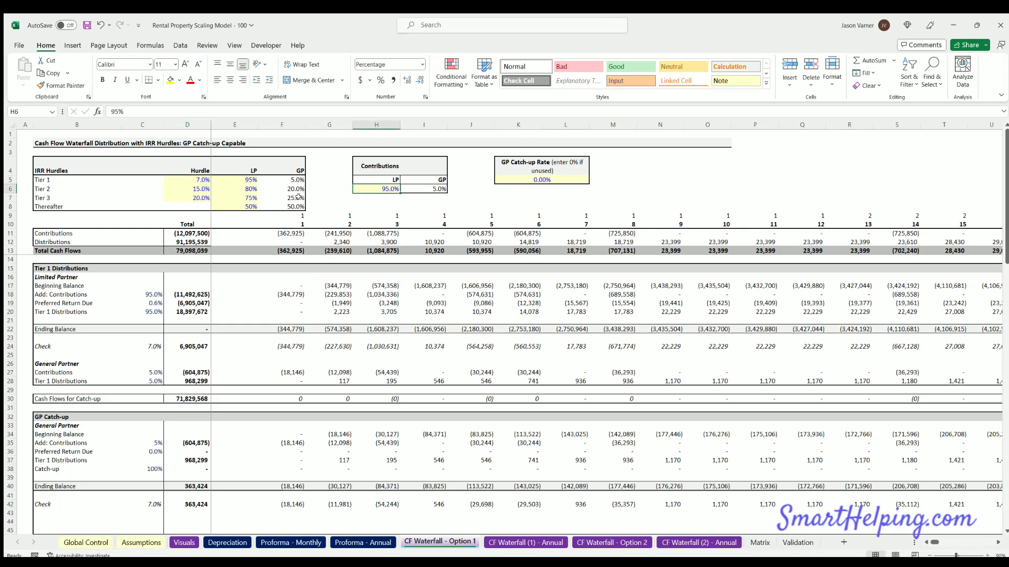
click(196, 179)
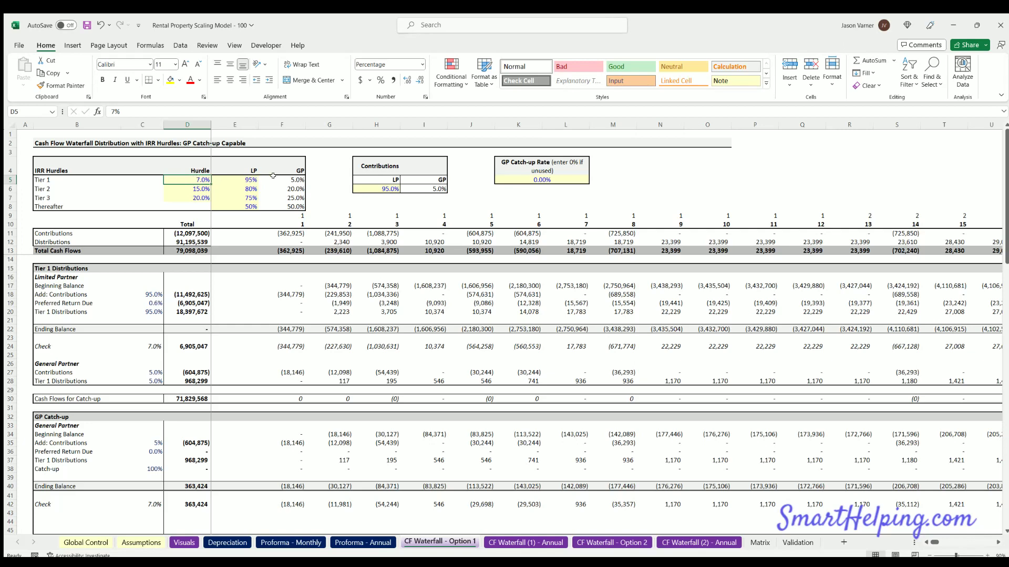
click(380, 188)
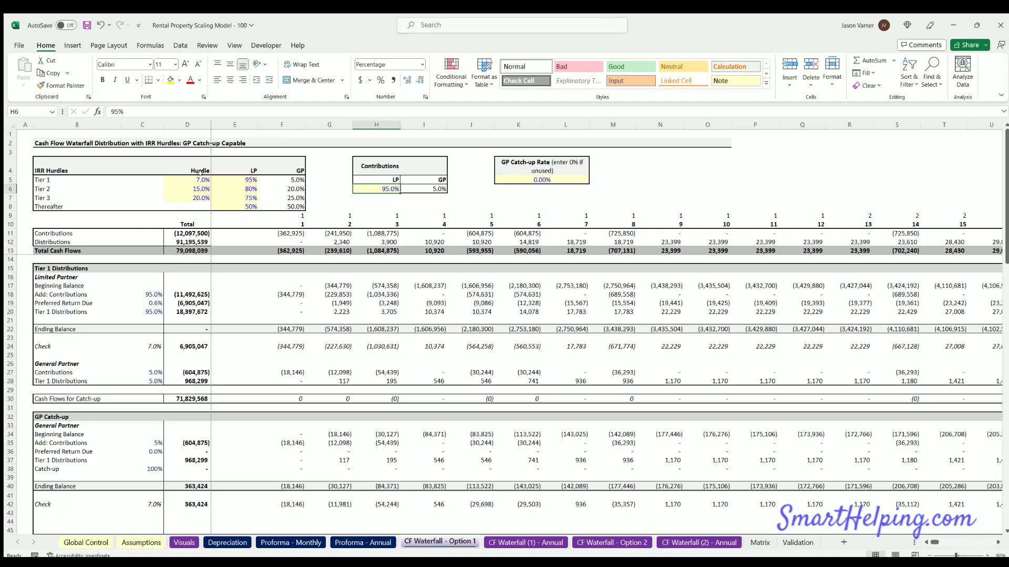
click(193, 177)
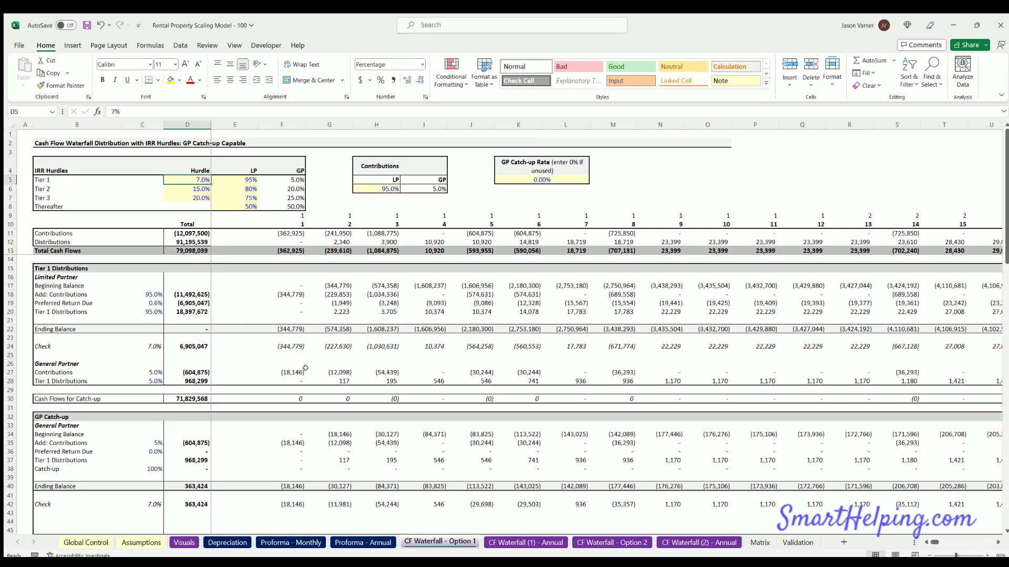
drag(58, 267, 538, 382)
click(313, 292)
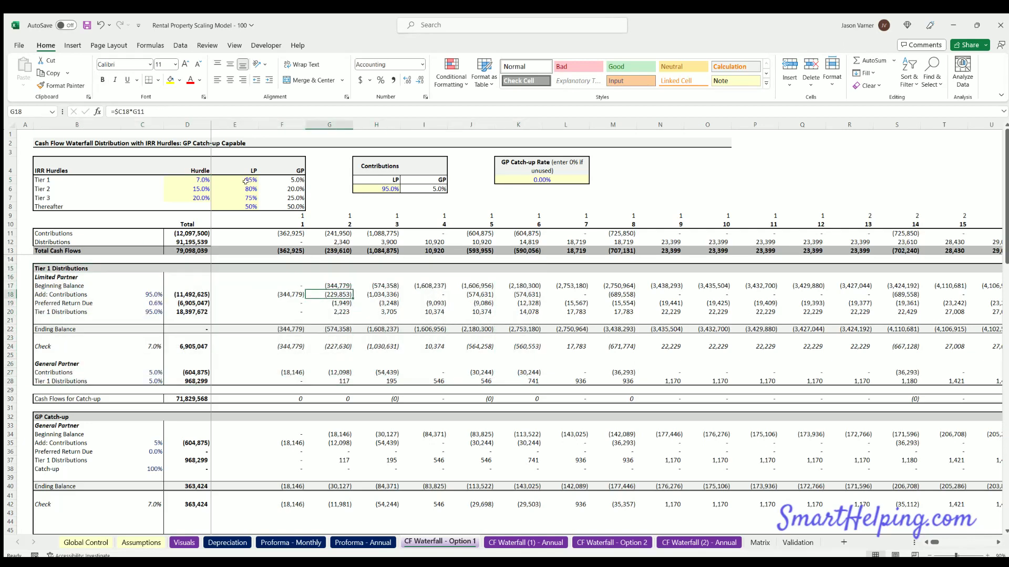
- Set the LP share for Tier 1 in the IRR hurdles table to 100%
click(241, 178)
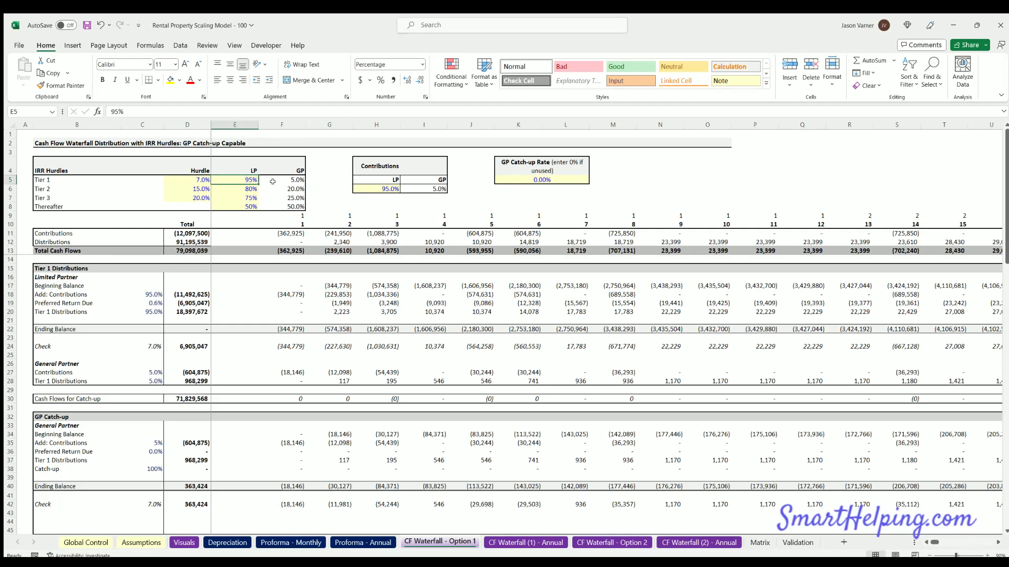
text(100)
key(Return)
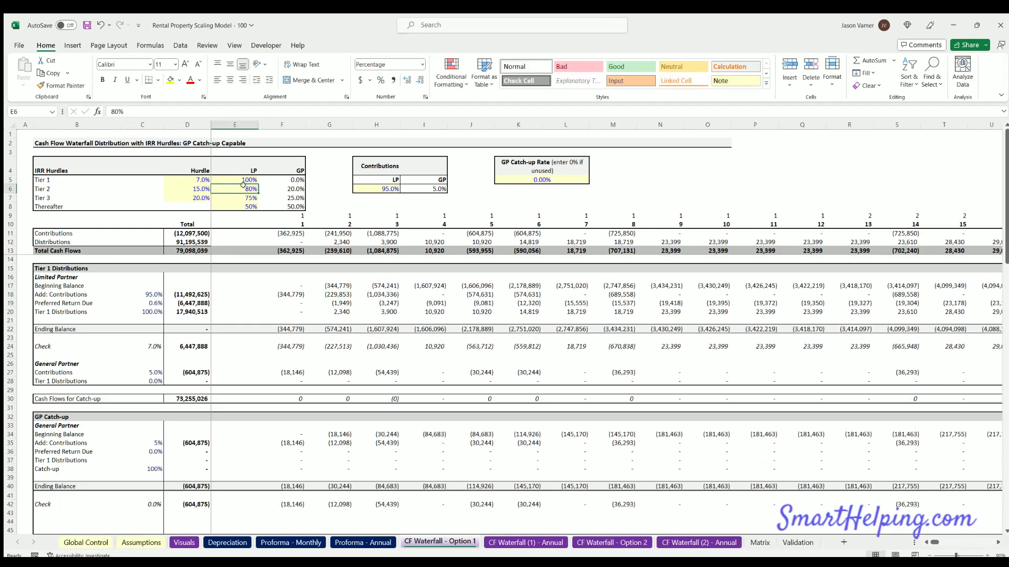
- Review how the tier hurdles relate to the LP splits and the GP catch-up rate in the IRR hurdle inputs
click(189, 180)
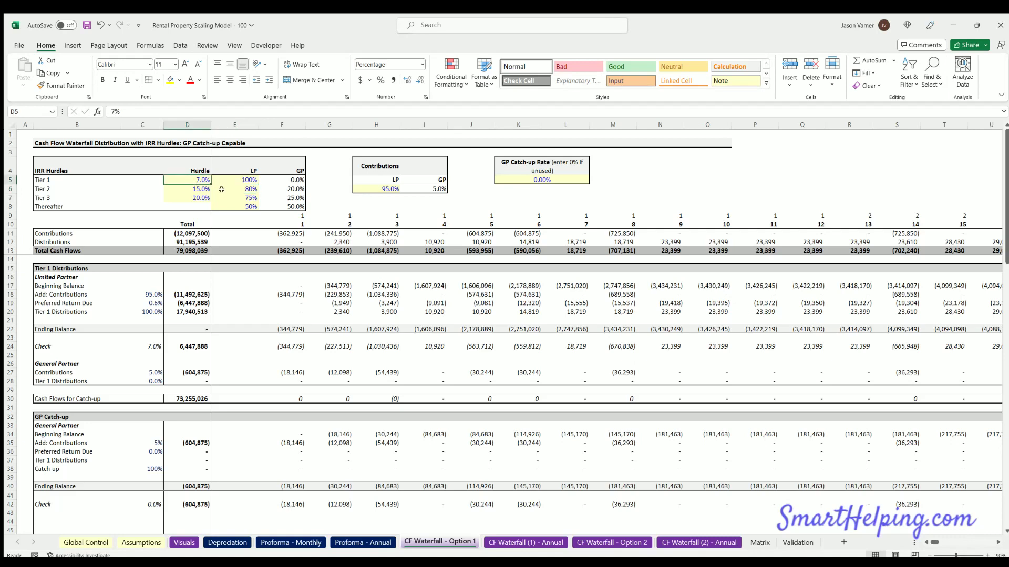
click(205, 187)
click(240, 186)
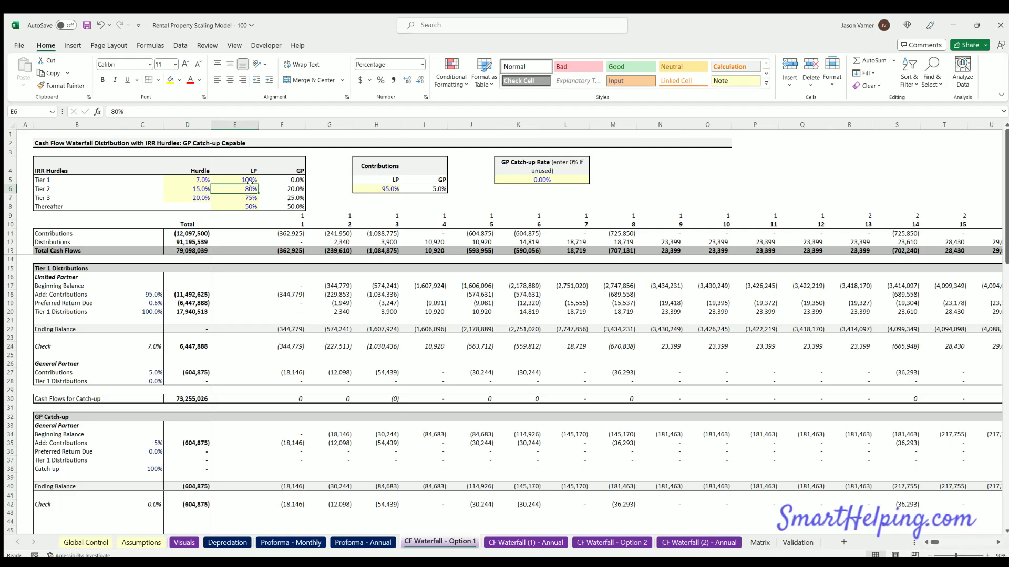
click(195, 185)
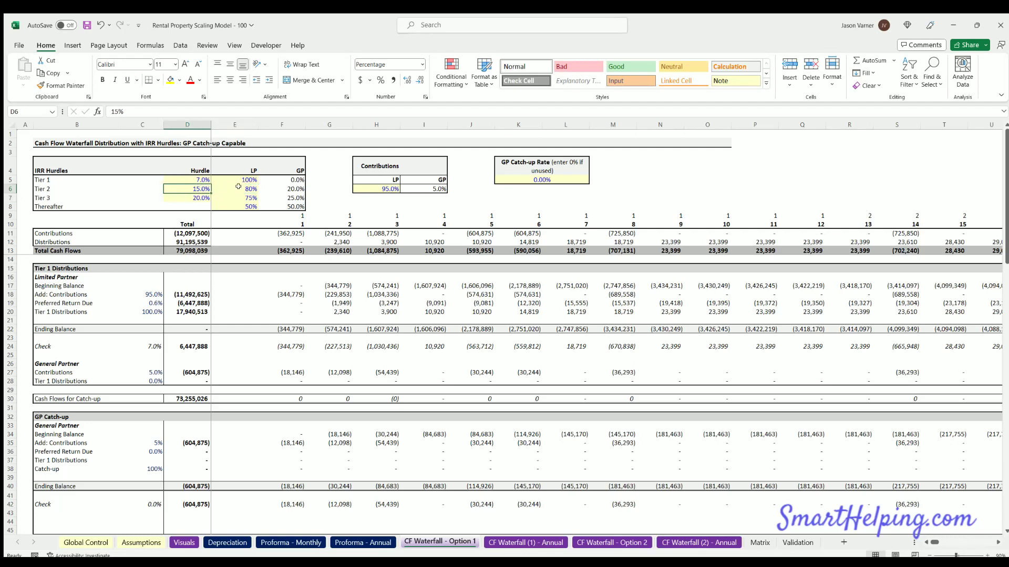
click(187, 195)
click(240, 185)
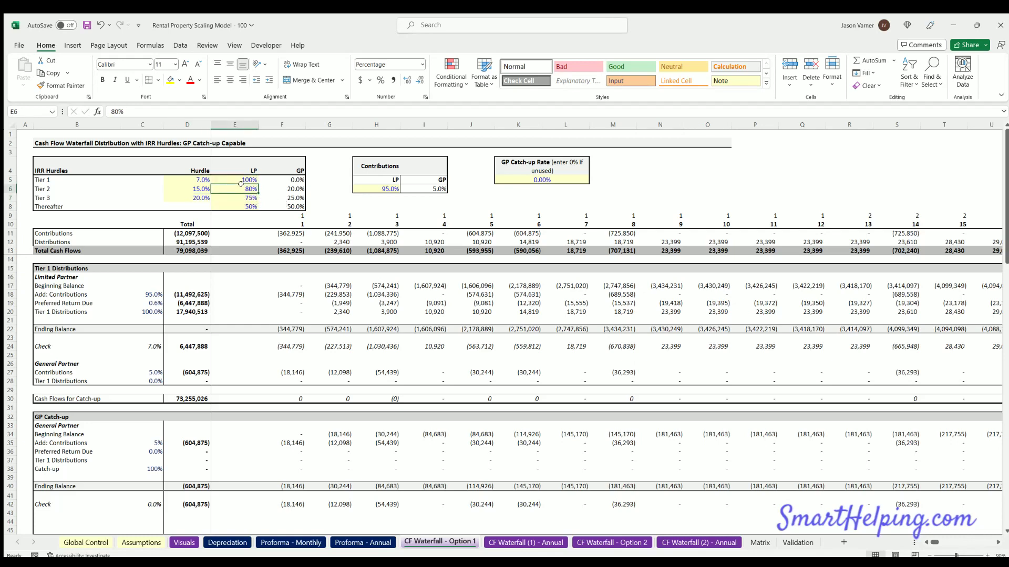
click(537, 178)
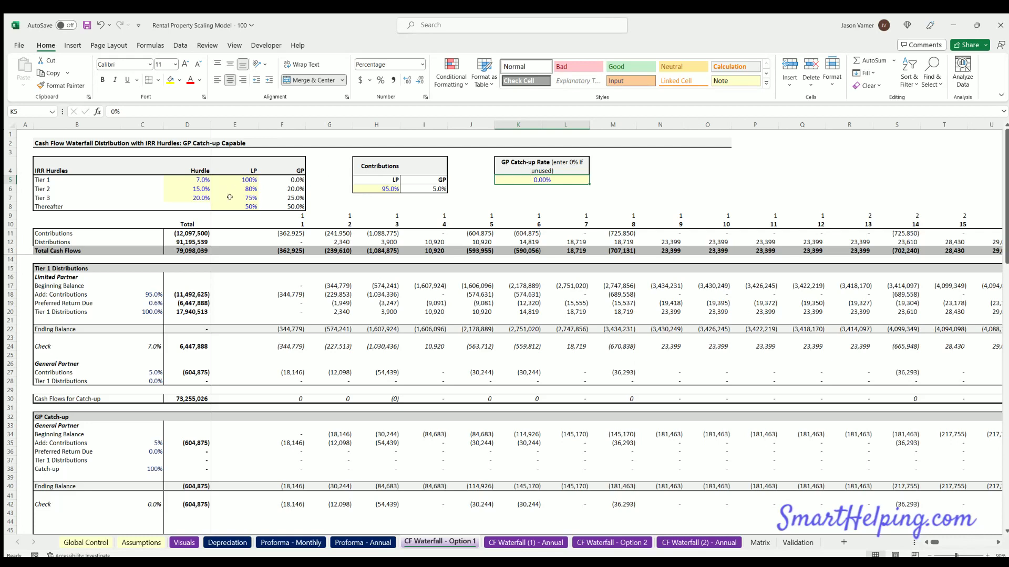
click(242, 177)
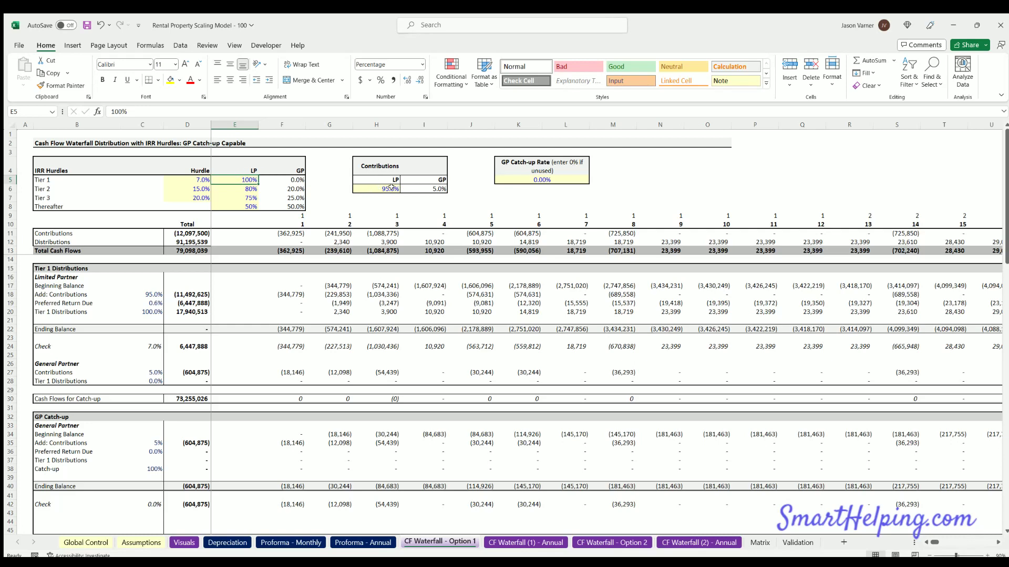
- Set the GP Catch-up Rate to 6%
click(542, 180)
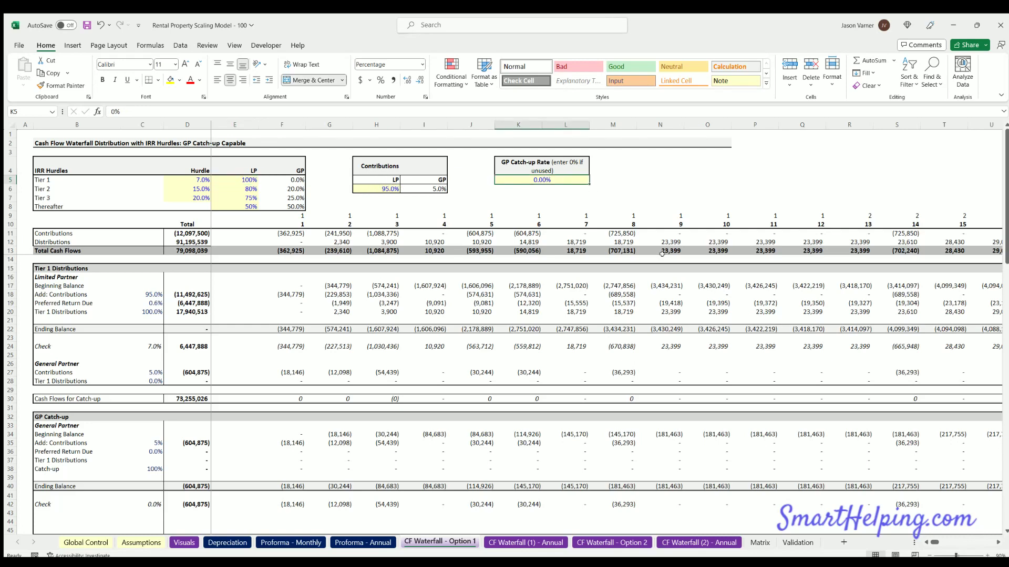
text(6)
key(Return)
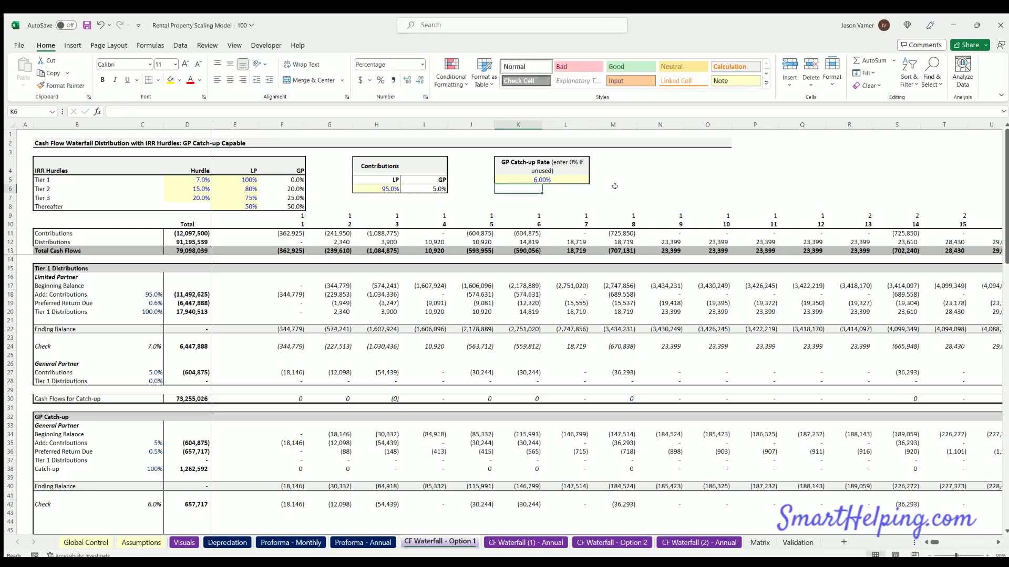
- Examine the GP Catch-up section and its check rate against the GP Catch-up Rate and Tier 1 LP share
click(550, 177)
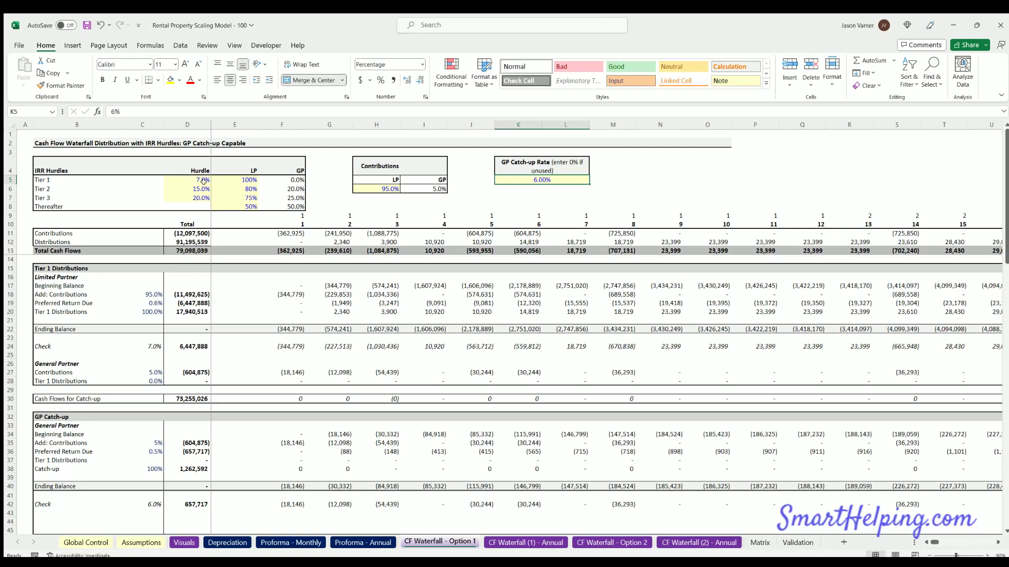
click(239, 178)
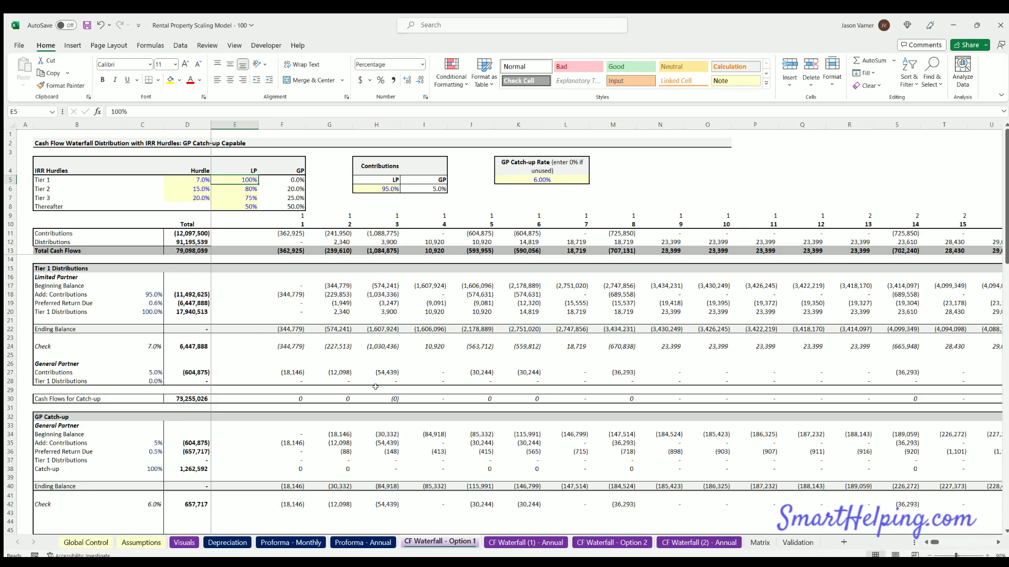
click(548, 177)
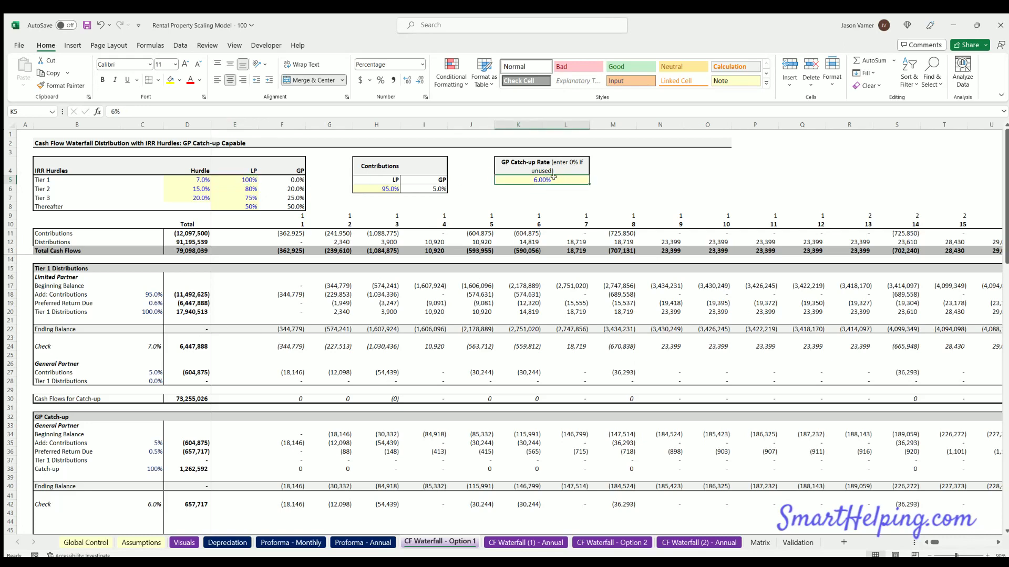
scroll(259, 433, down, 4)
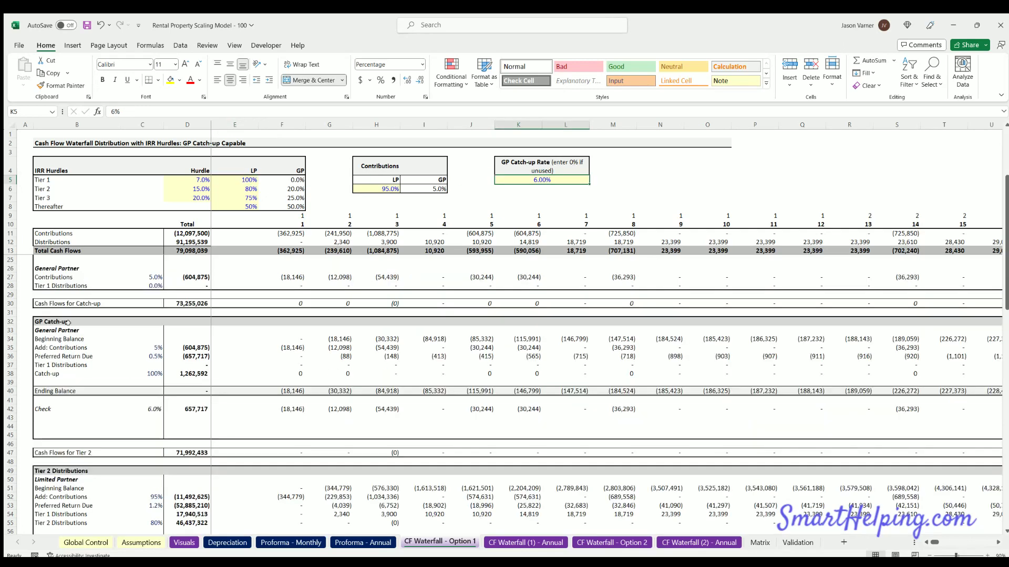
drag(66, 321, 493, 419)
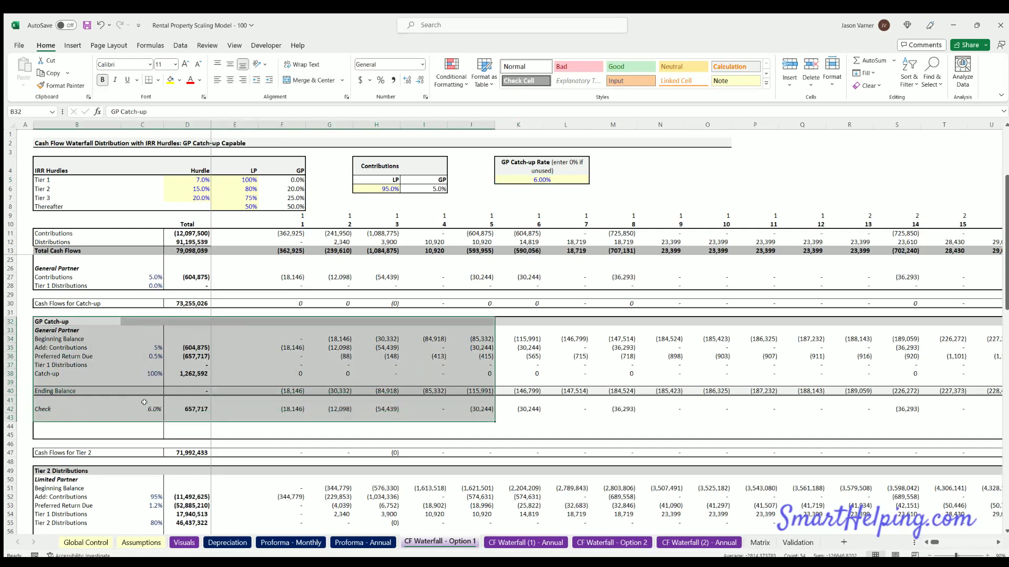
click(147, 408)
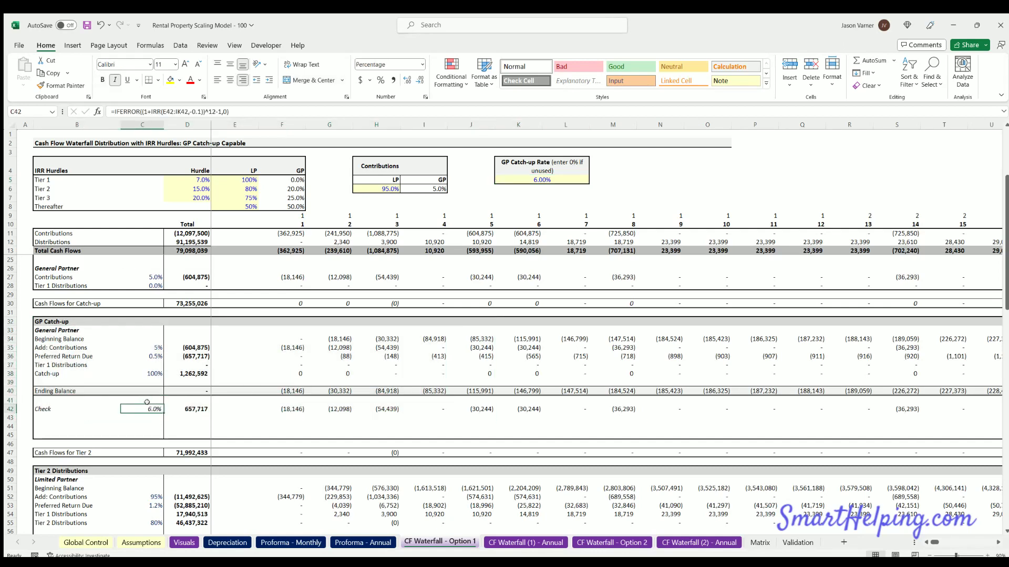
click(535, 179)
- Review the Tier 2 and Tier 3 hurdles and LP shares, and examine the Tier 3 investor cash flow in month 240
drag(197, 187, 198, 197)
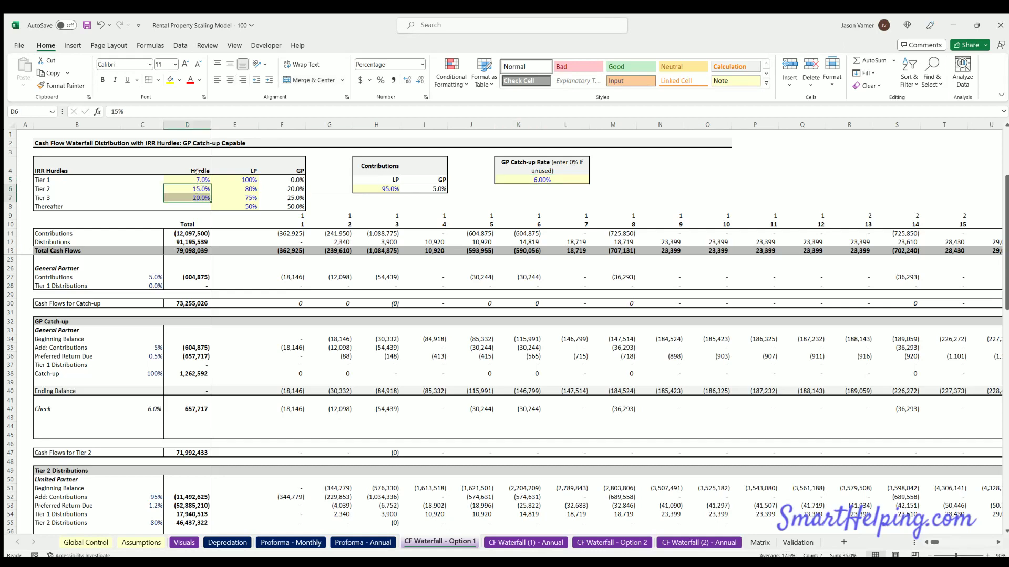
click(238, 189)
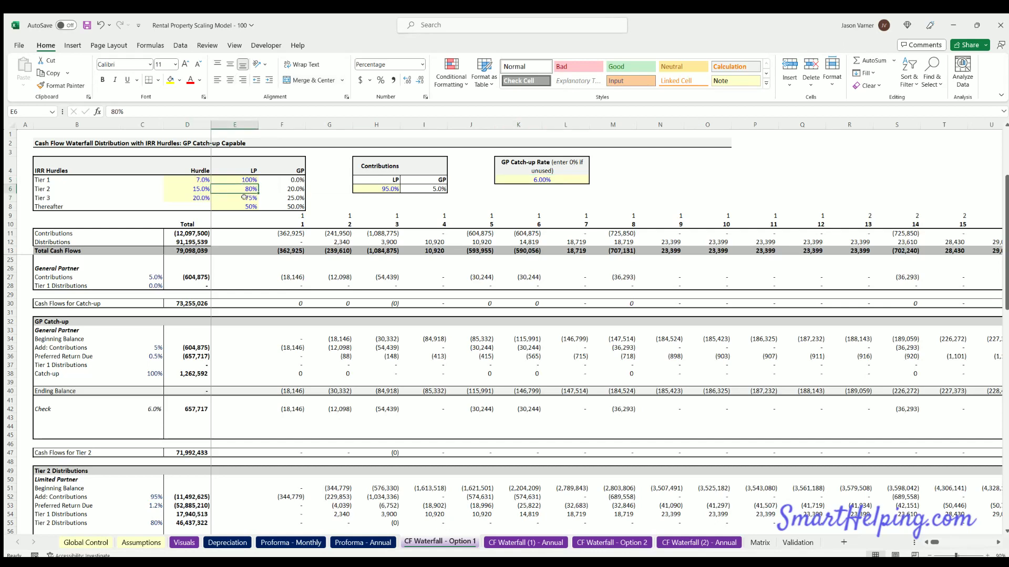
key(Down)
scroll(391, 517, down, 18)
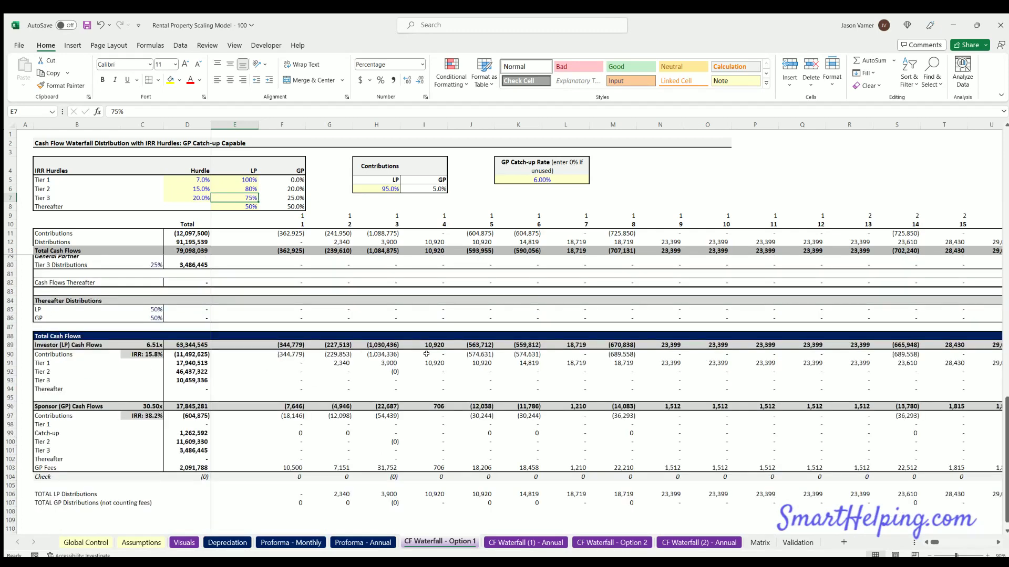
drag(939, 545, 990, 542)
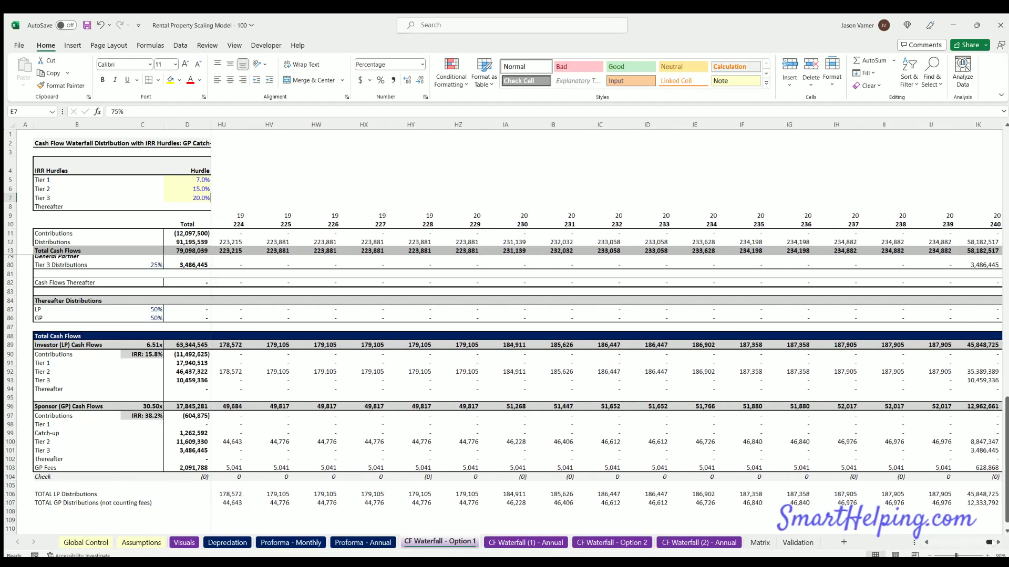
click(977, 378)
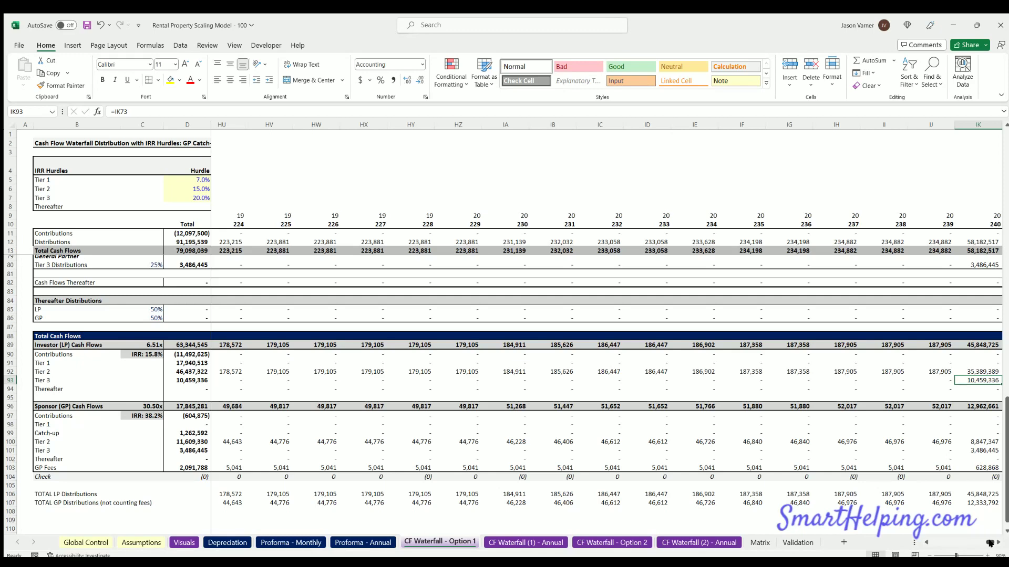
drag(990, 543, 931, 542)
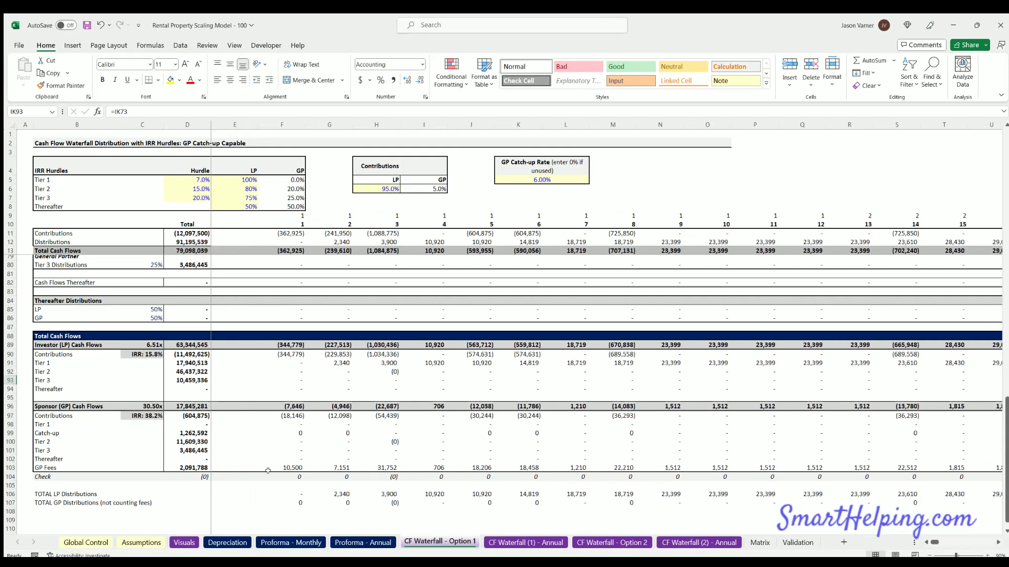
- Inspect the GP Fees formulas in the sponsor cash flows for the early months, and compare the Sponsor Fees on the CF Waterfall - Option 2 sheet
click(279, 465)
click(332, 465)
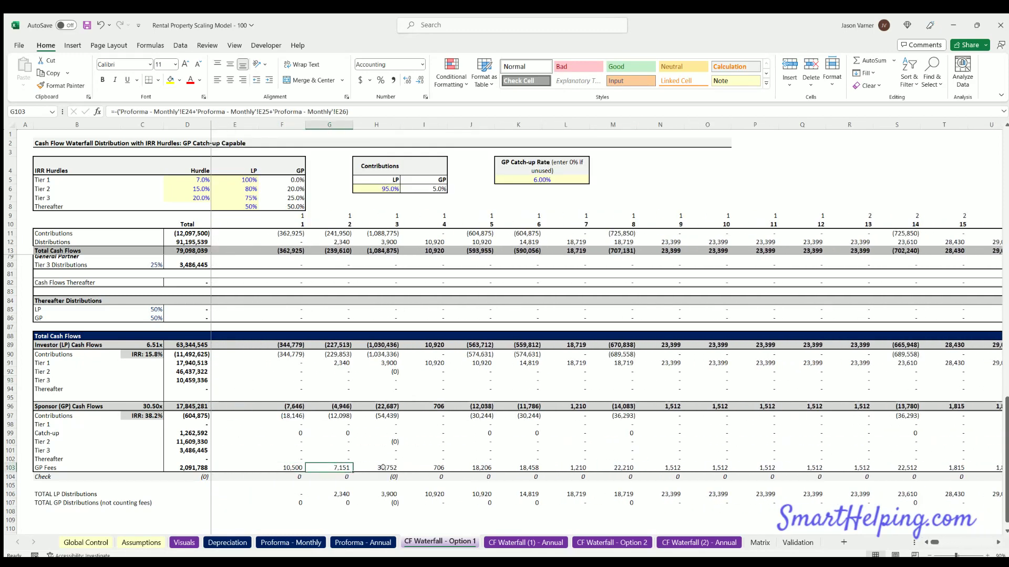
click(383, 466)
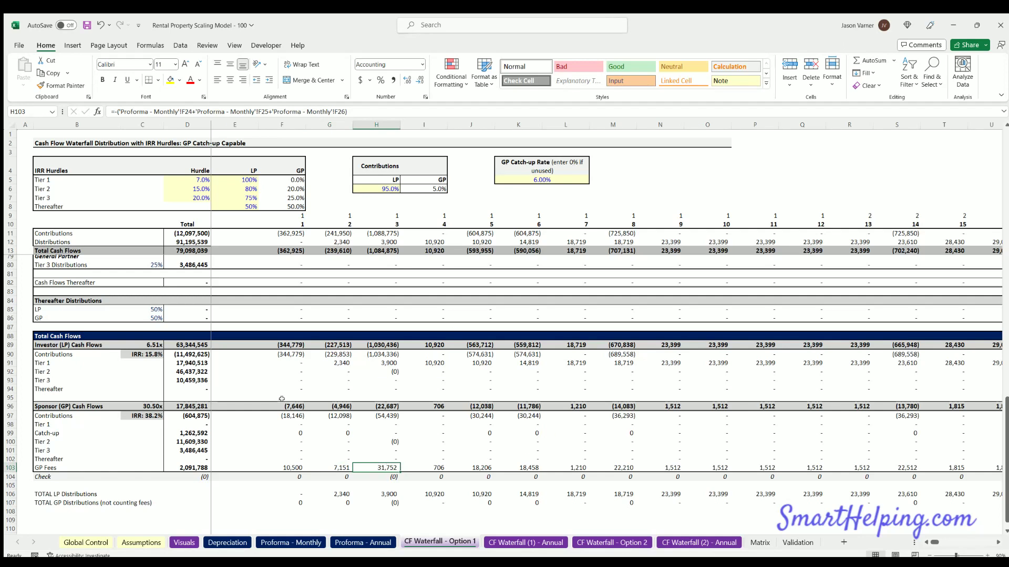
click(284, 465)
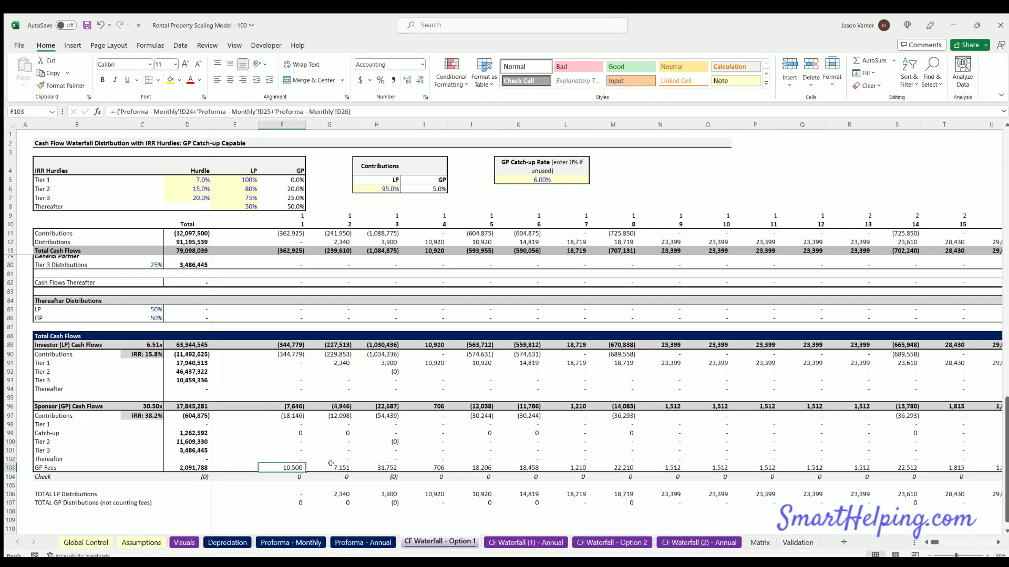
click(330, 465)
click(378, 466)
click(479, 466)
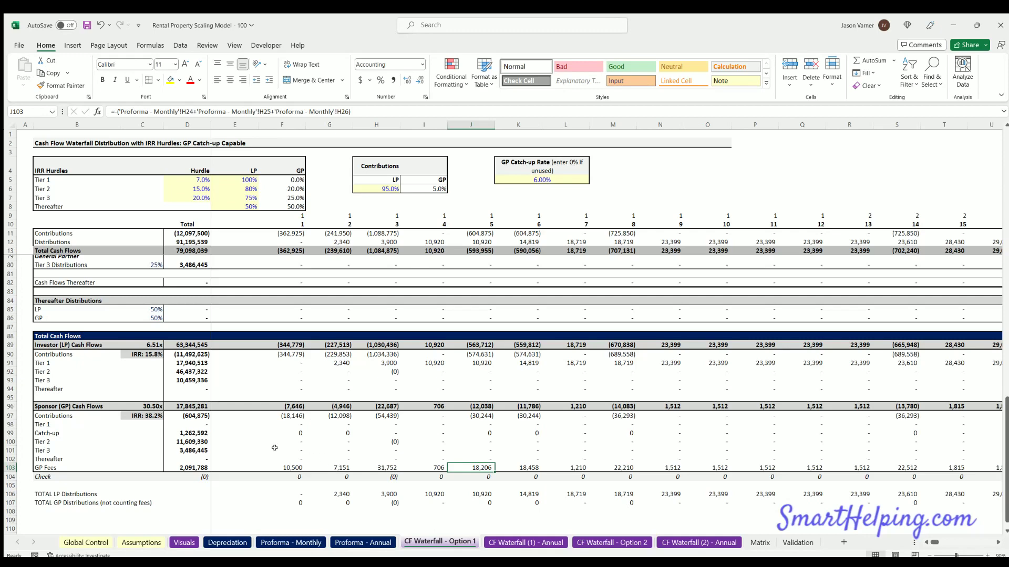
scroll(252, 442, up, 20)
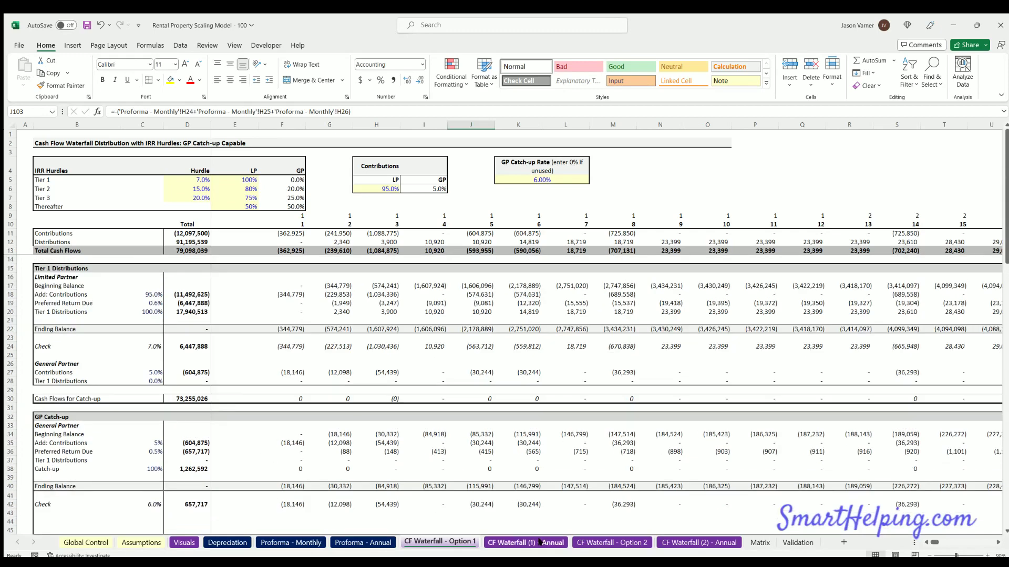
click(612, 542)
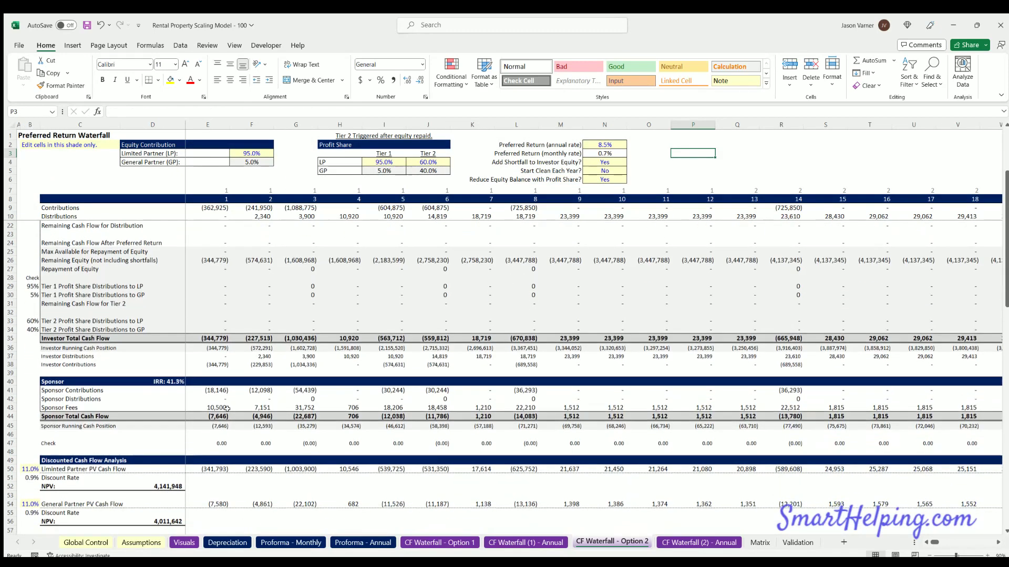
- Inspect the Sponsor Fees formulas for the first months on the CF Waterfall - Option 2 sheet
scroll(231, 451, down, 4)
click(212, 406)
key(Right)
key(Right)
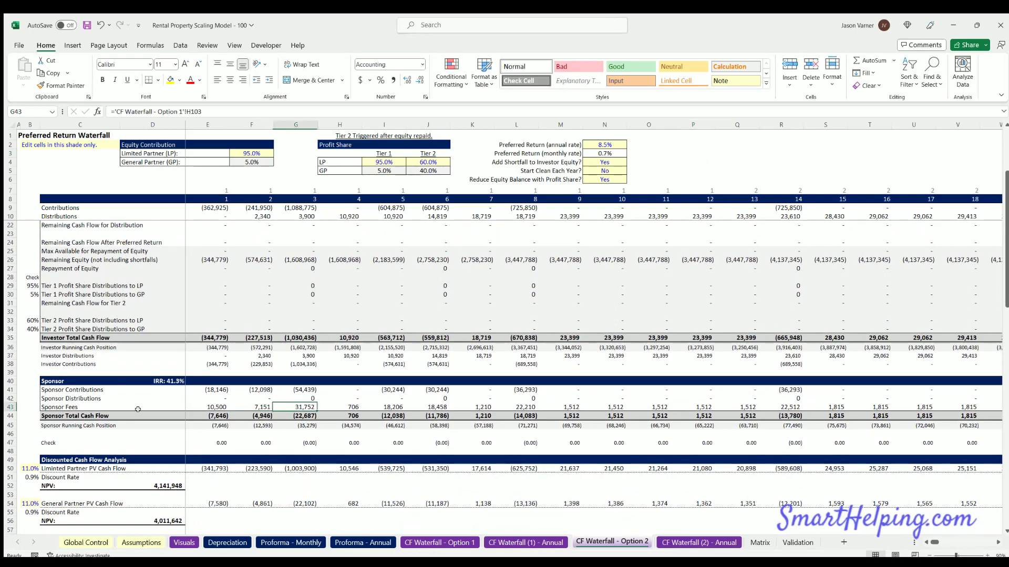
key(Left)
key(Left)
key(Left)
key(Left)
- Review the fund fees, acquisition costs and cash flow rows on the Proforma - Monthly sheet
key(ctrl+Page_Up)
key(ctrl+Page_Up)
key(ctrl+Page_Up)
key(ctrl+Page_Up)
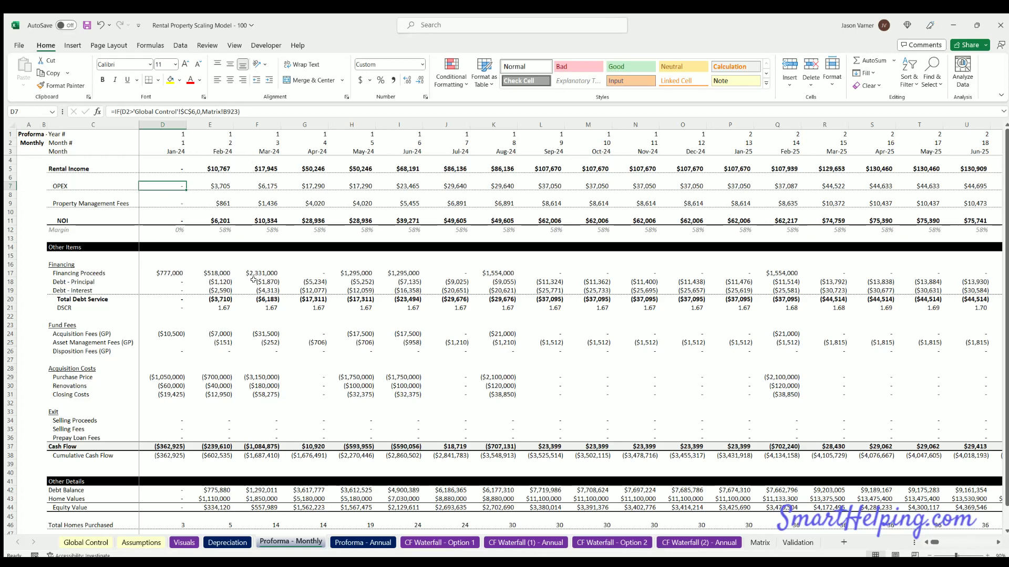
scroll(272, 366, down, 4)
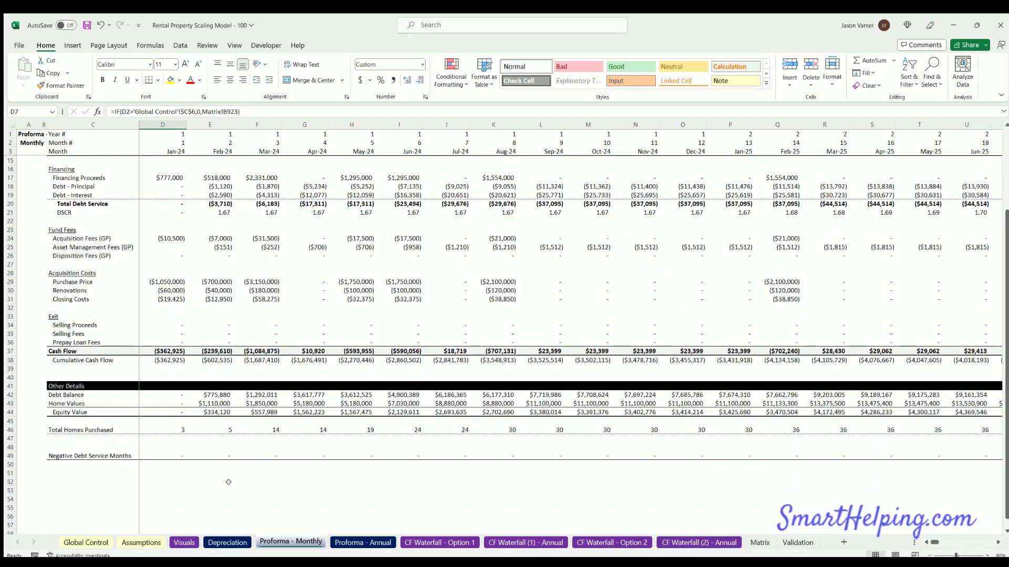
- Review the Purchase Price inputs of the properties on the Assumptions sheet
click(129, 539)
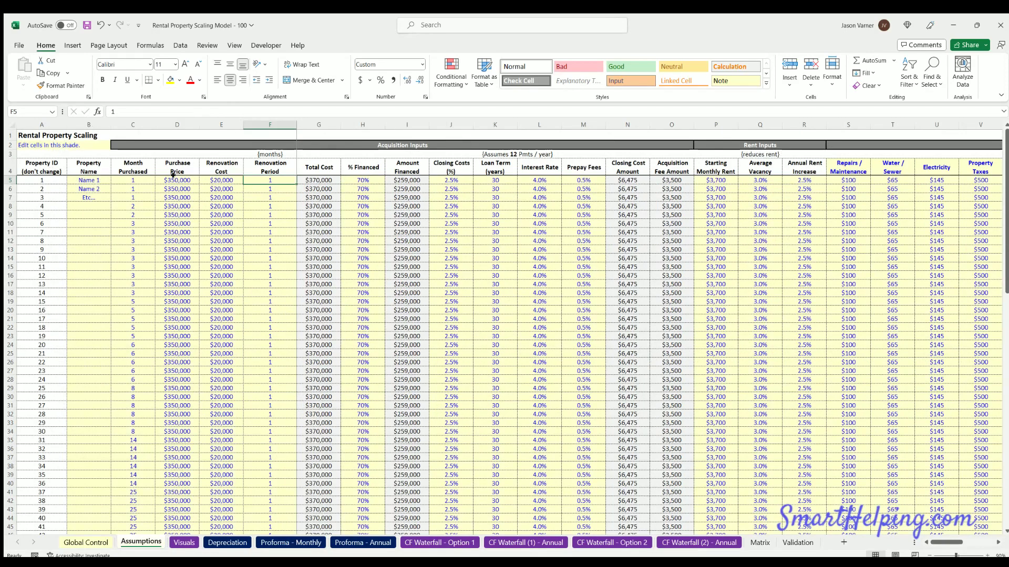
drag(177, 180, 177, 310)
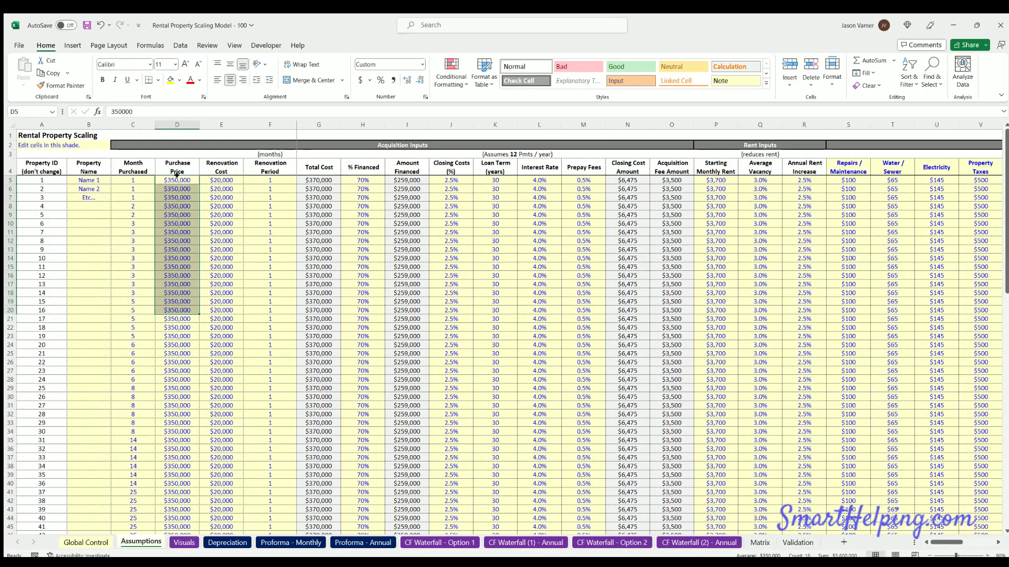
click(177, 181)
click(173, 198)
click(178, 388)
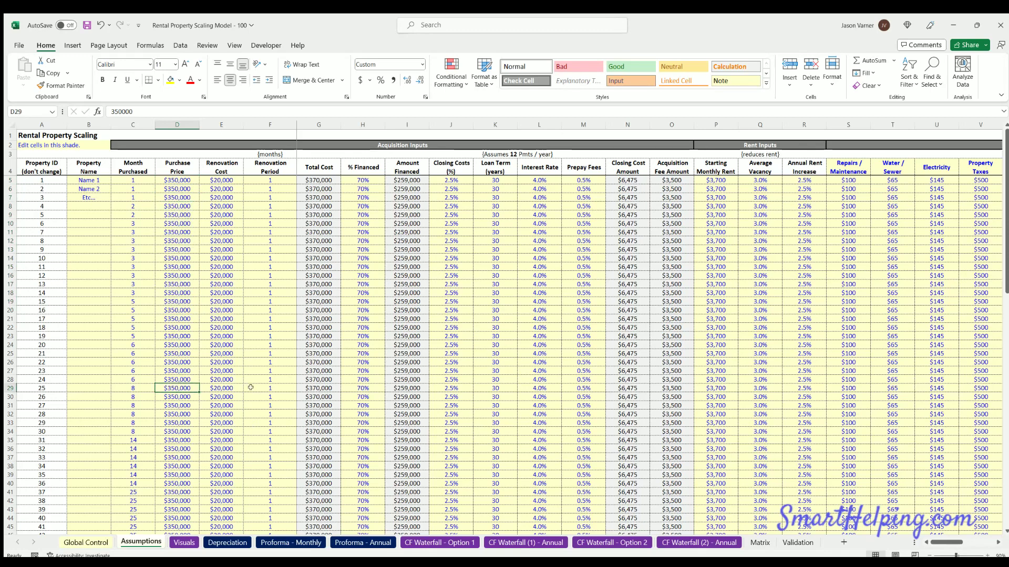
- Compare the IRR hurdle waterfall on CF Waterfall - Option 1 with the preferred return waterfall on CF Waterfall - Option 2
click(428, 541)
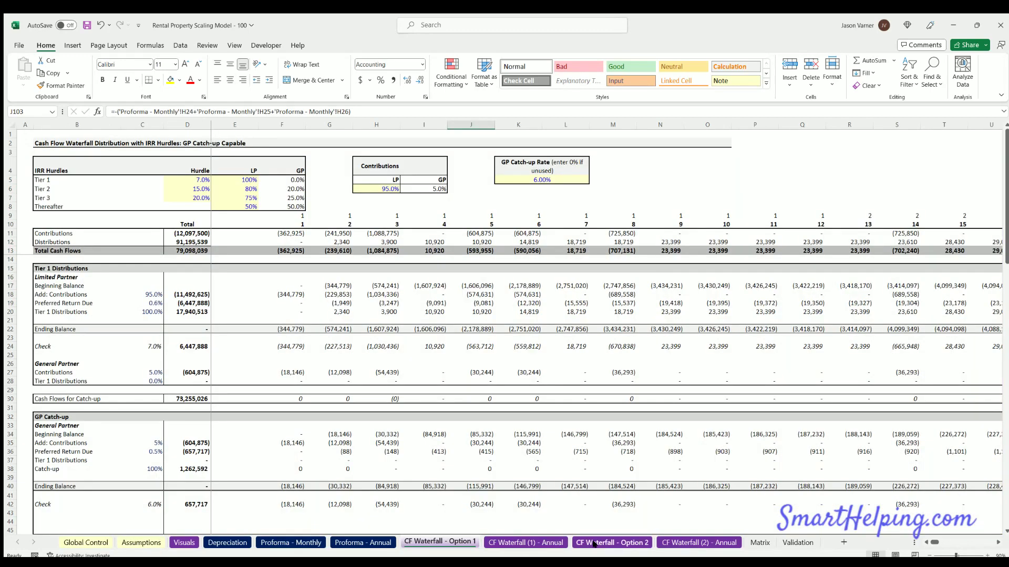
click(612, 542)
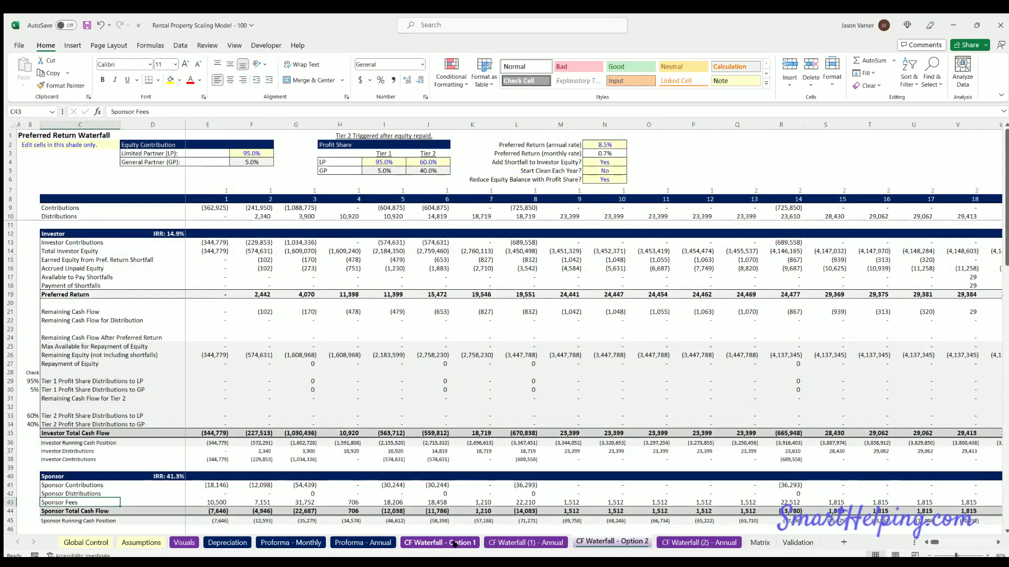
click(454, 543)
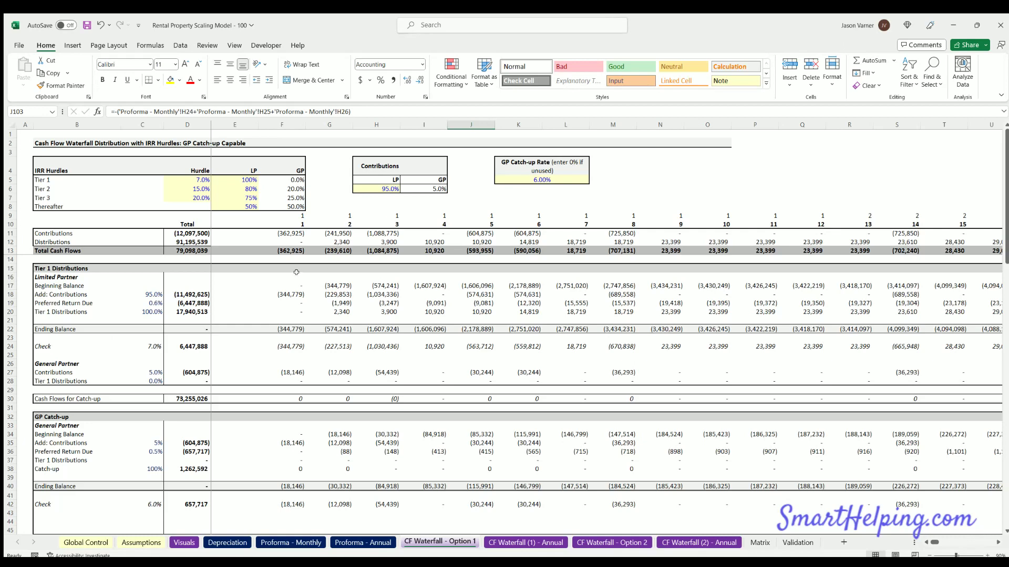
click(759, 162)
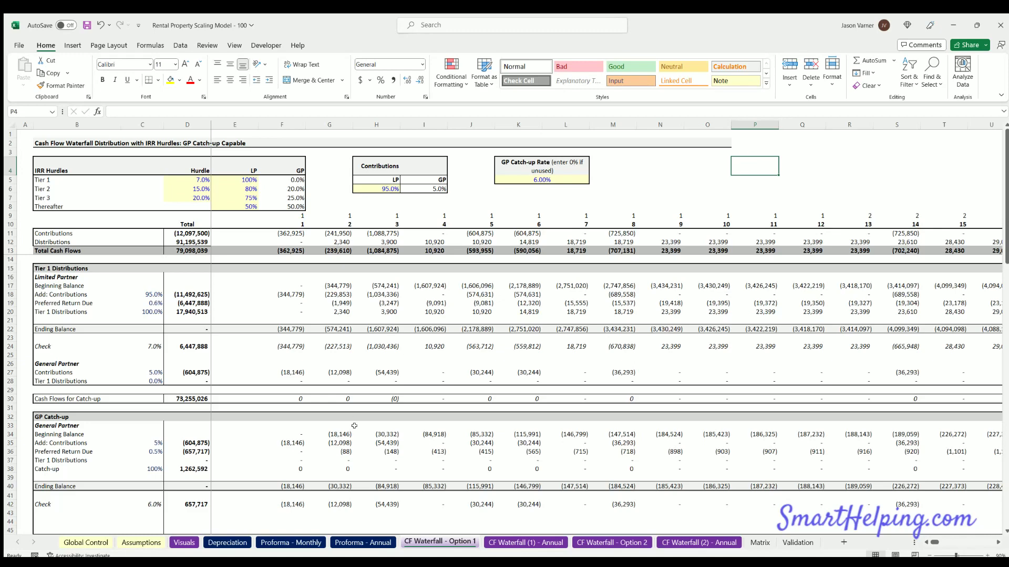
- Review the yearly figures on the Proforma - Annual sheet and the charts on the Visuals sheet
click(356, 544)
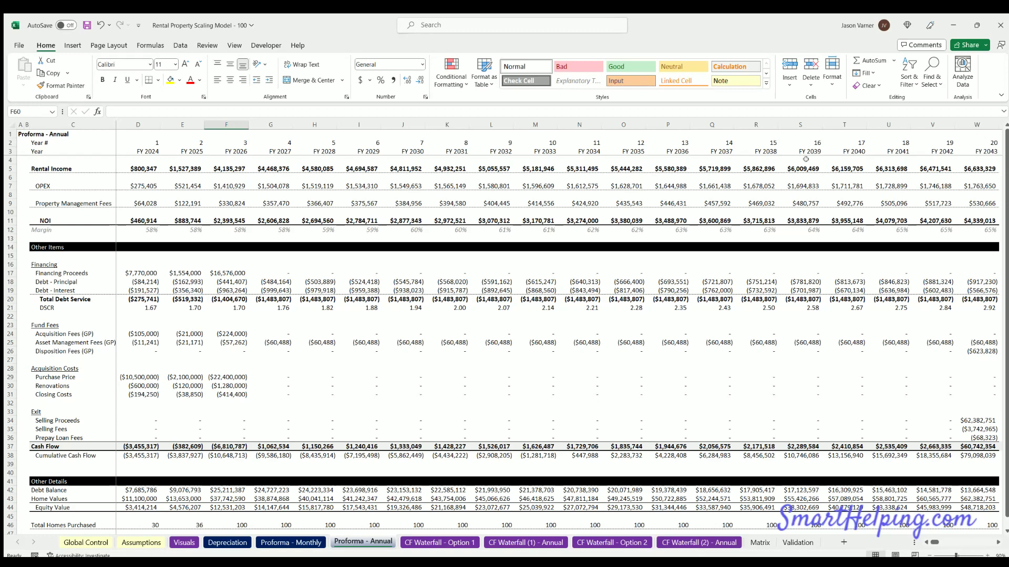
scroll(179, 316, down, 5)
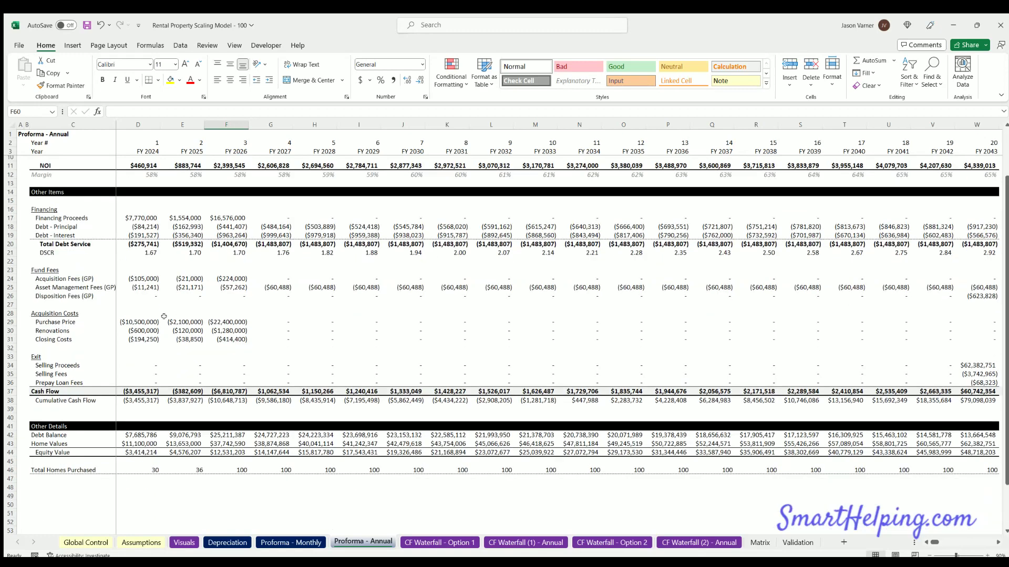
scroll(208, 489, up, 5)
click(184, 542)
scroll(214, 374, down, 7)
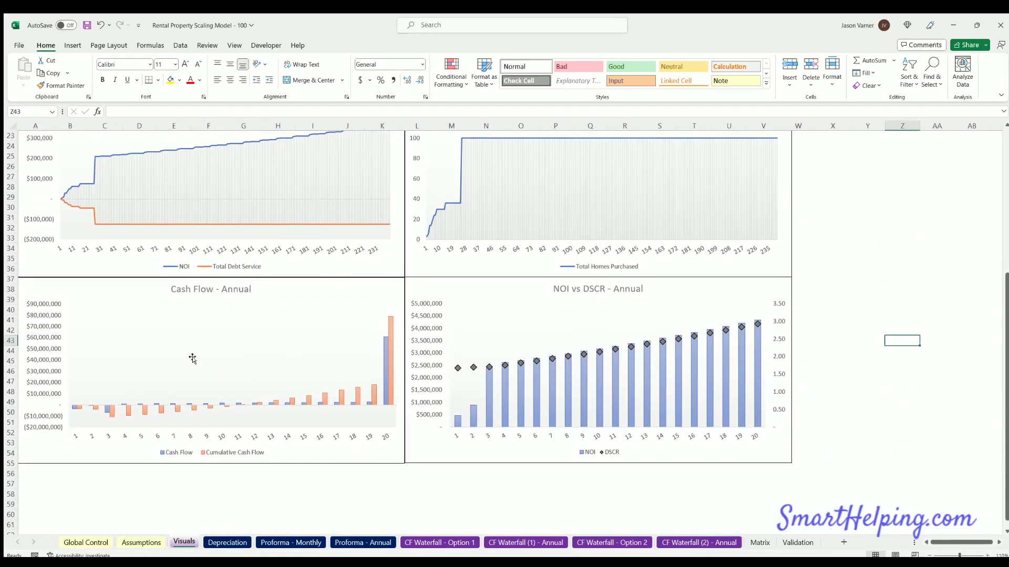
scroll(194, 358, up, 7)
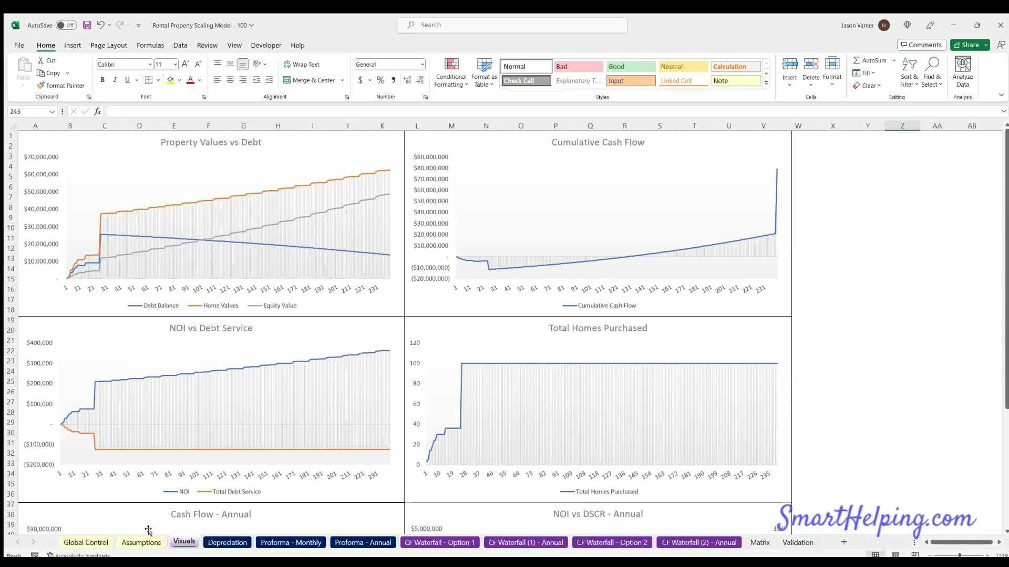
- Examine the fund returns of both waterfall options and the Check 1 and Check 2 reconciliations on the Global Control sheet
click(64, 543)
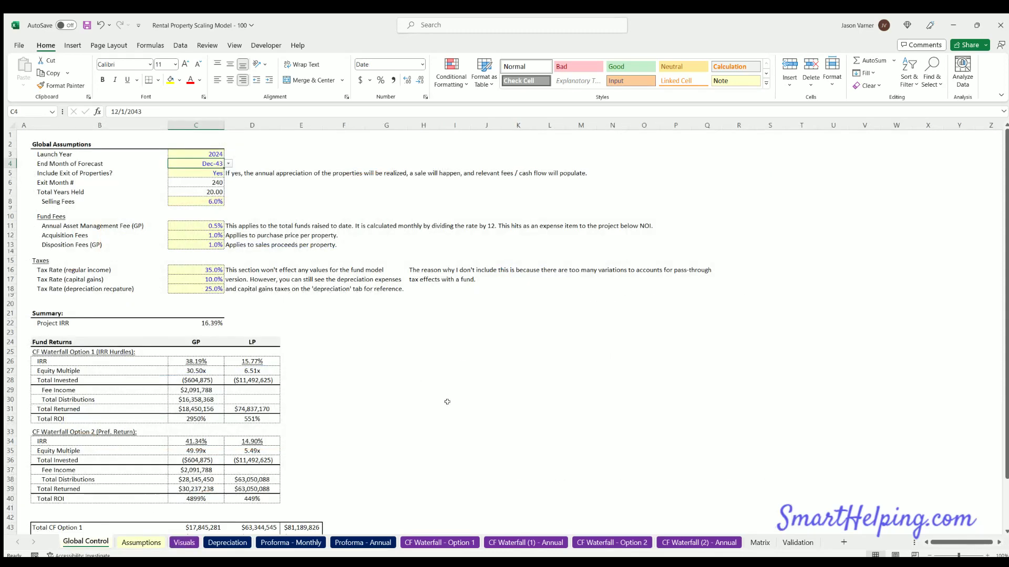
scroll(447, 401, down, 4)
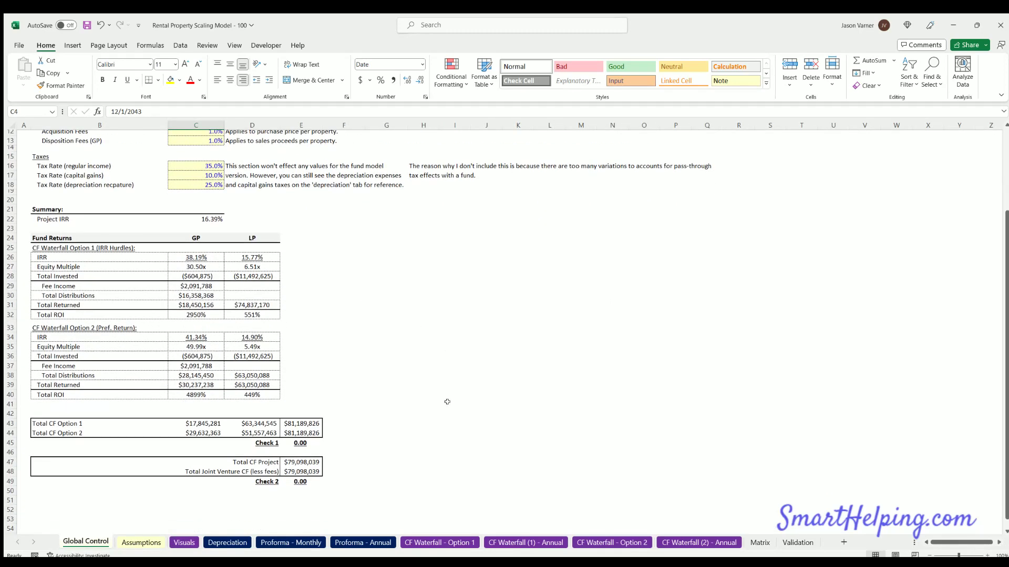
click(306, 442)
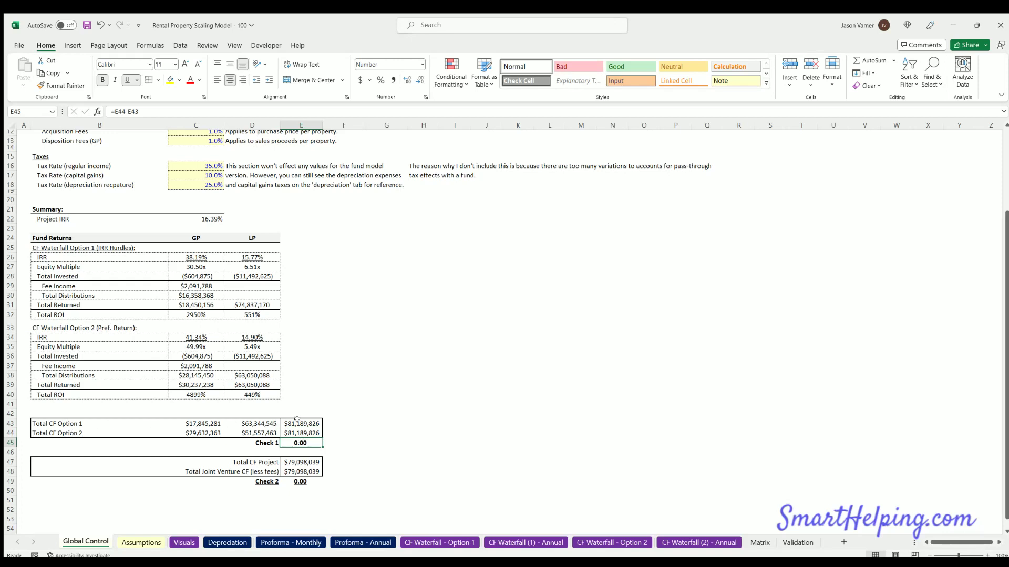
key(Up)
click(443, 420)
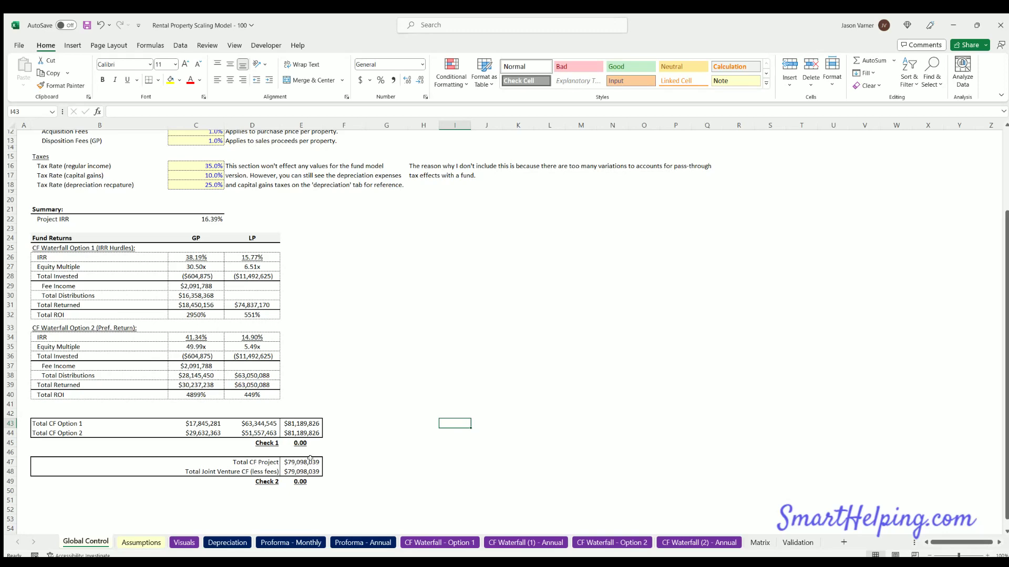
click(394, 469)
scroll(395, 378, up, 4)
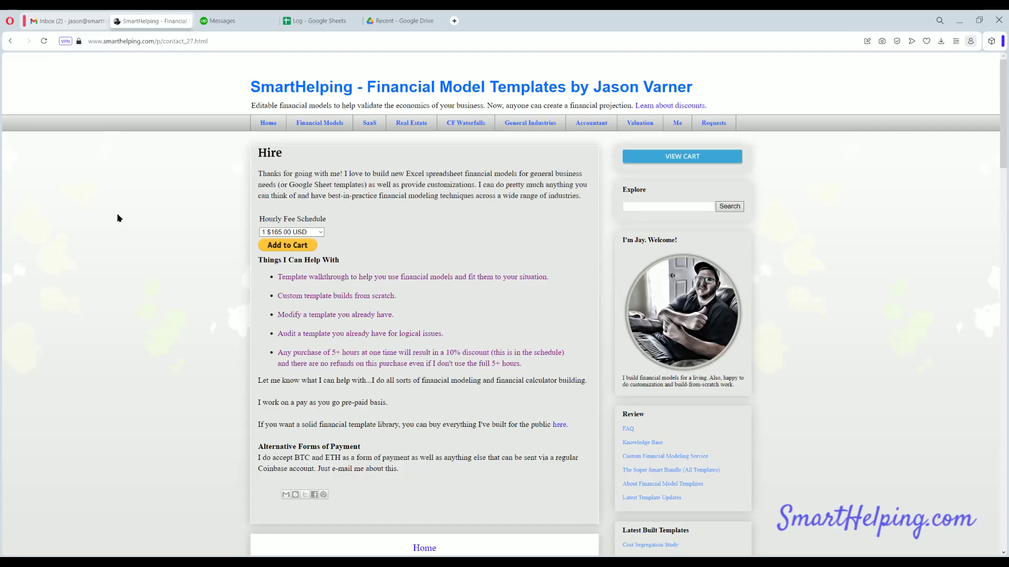
- Switch to the SmartHelping website in the browser and review the template bundle and model list on its Real Estate page
key(ctrl+l)
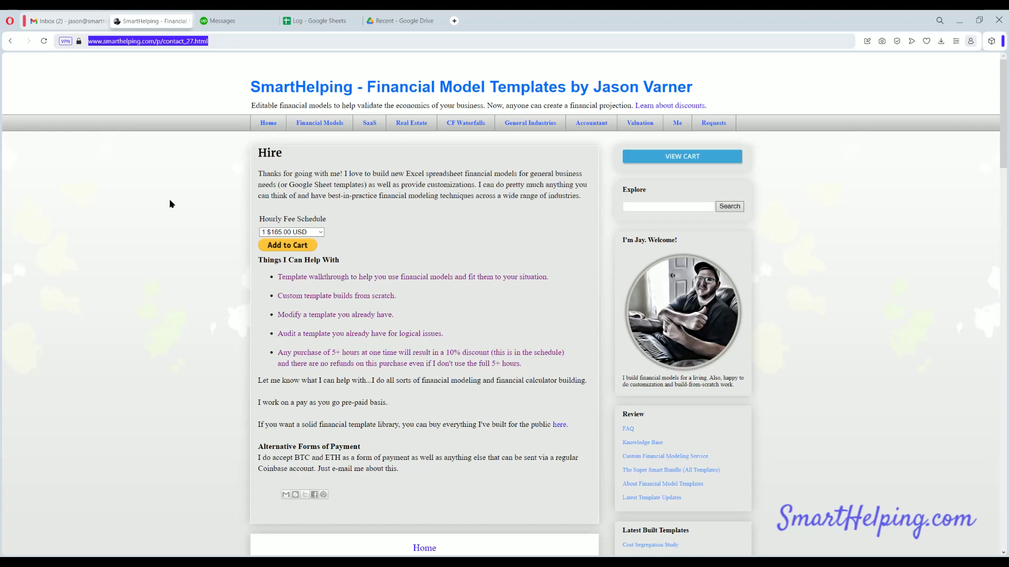
click(174, 203)
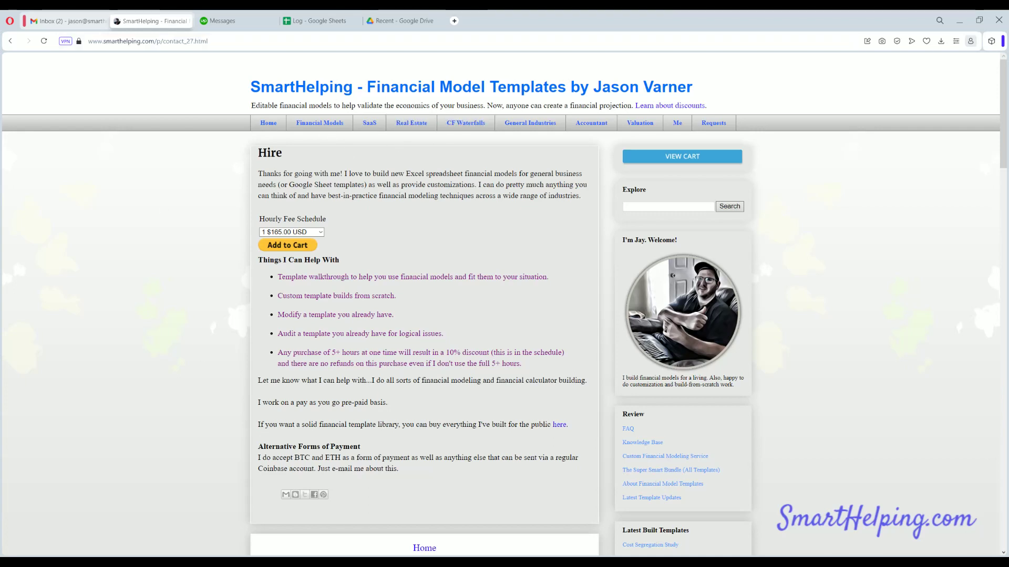
click(405, 124)
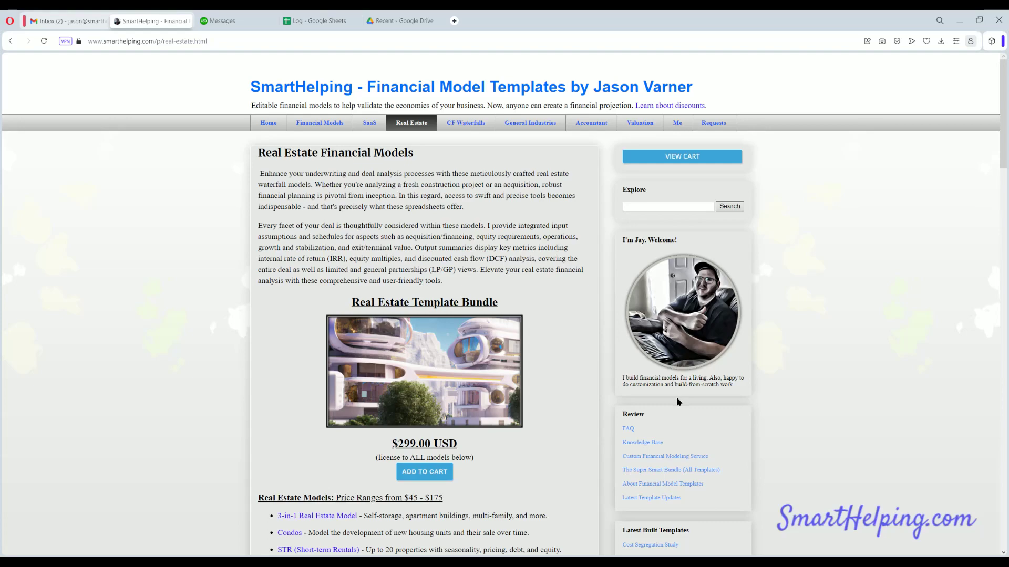
scroll(504, 372, down, 6)
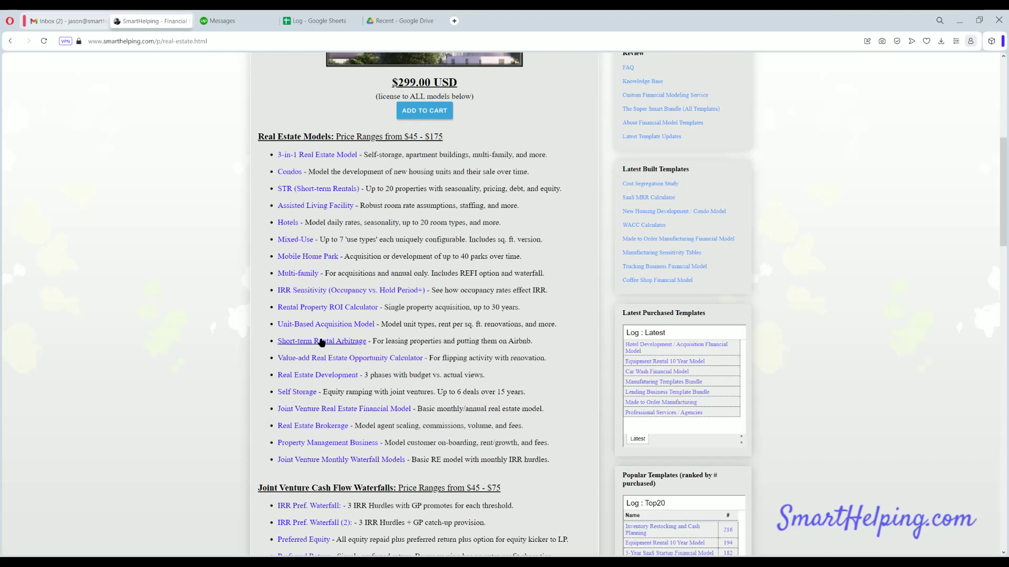
scroll(294, 344, up, 7)
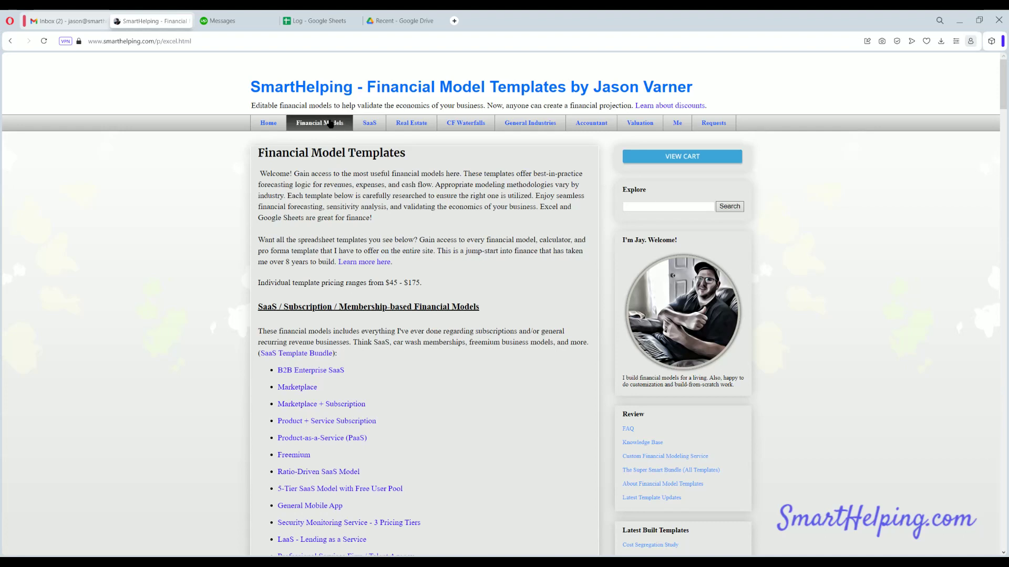
- View the Super Smart Bundle page, and browse the Financial Models page down to the Cash Flow Waterfall Templates
click(363, 263)
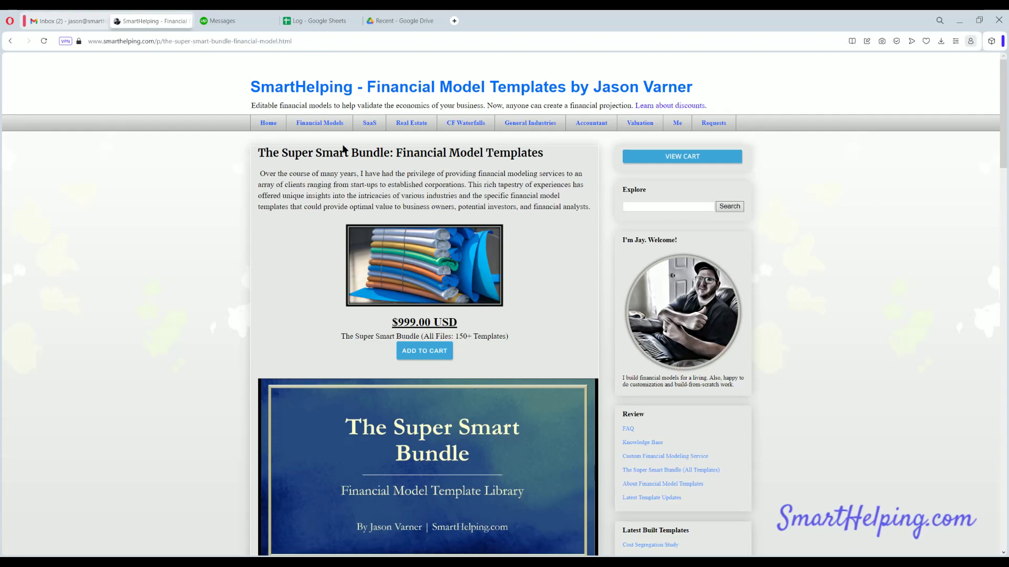
click(318, 126)
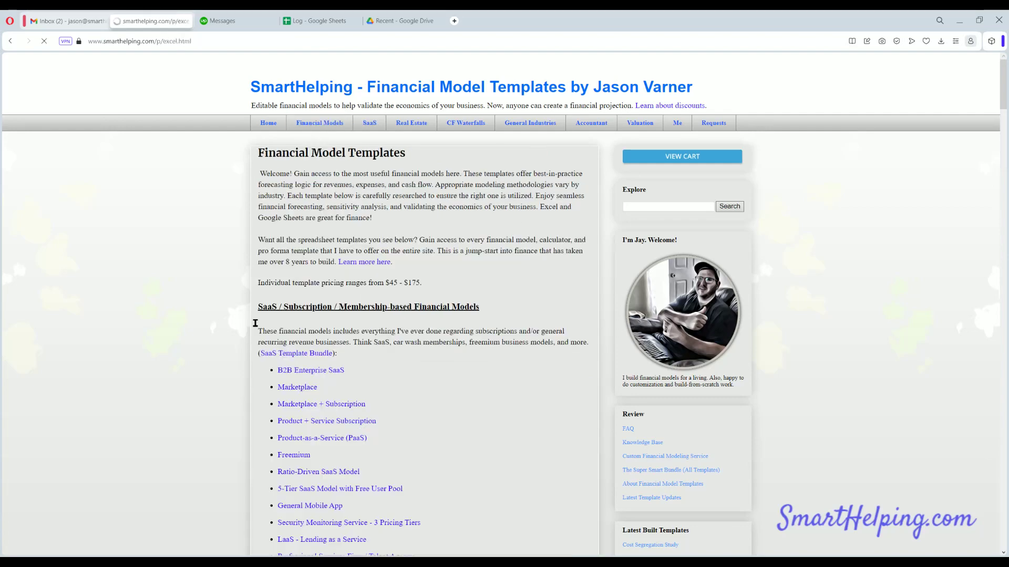
scroll(256, 324, down, 10)
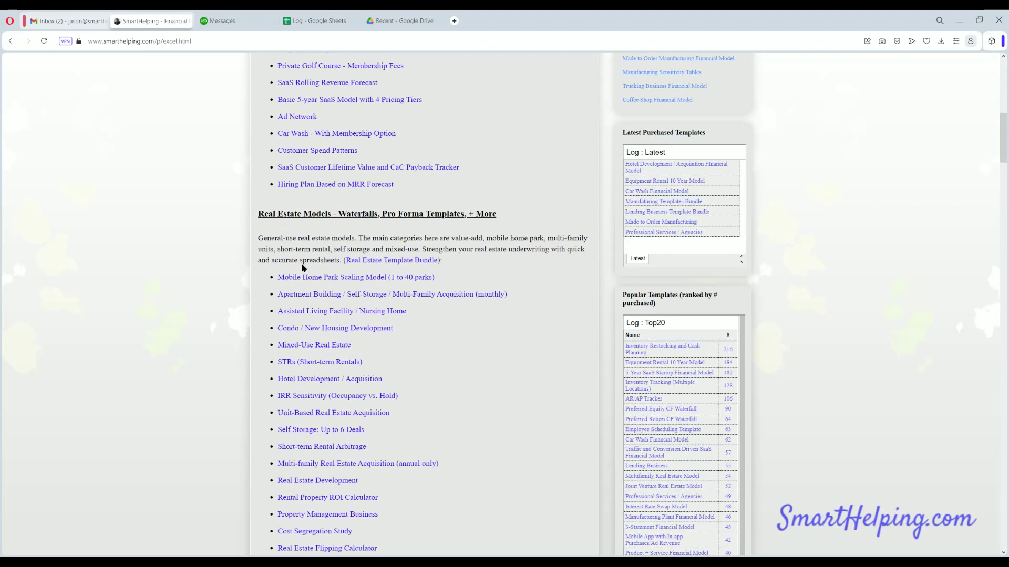
scroll(300, 225, down, 4)
scroll(310, 334, down, 4)
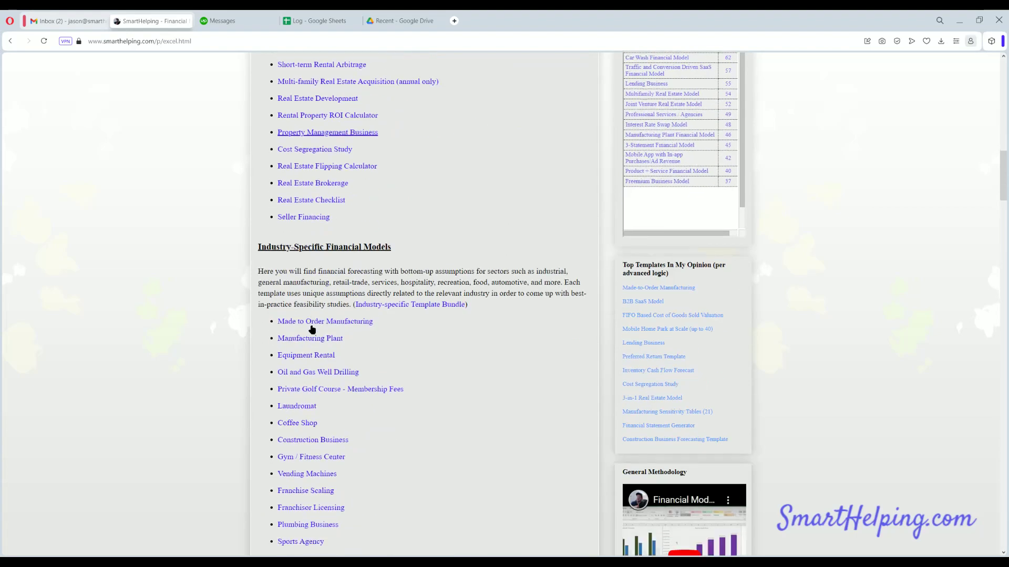
scroll(311, 329, down, 20)
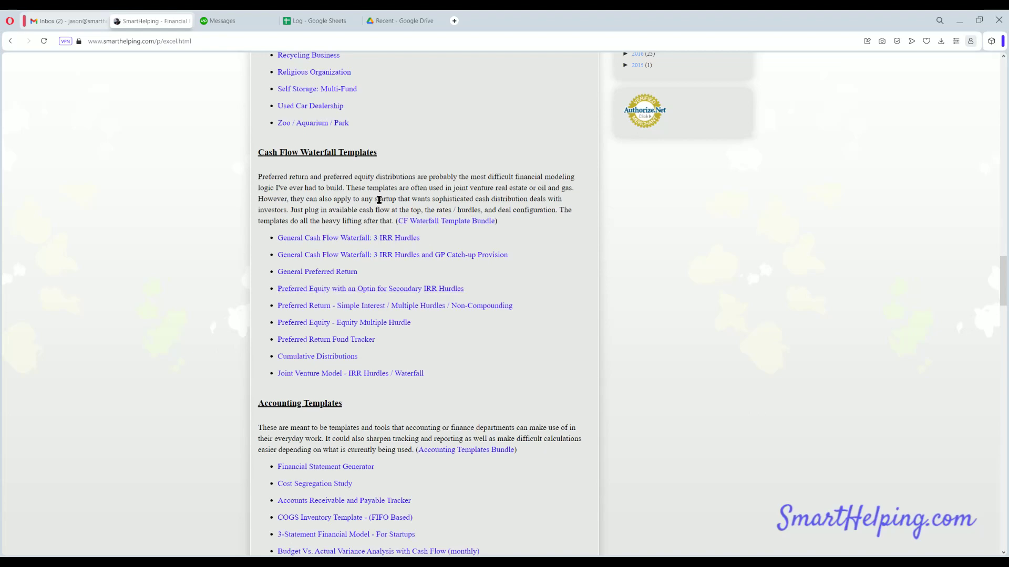
- Examine the Cash Flow Waterfall Templates list, highlighting the 3 IRR Hurdles and GP Catch-up Provision and General Preferred Return entries
scroll(379, 200, down, 3)
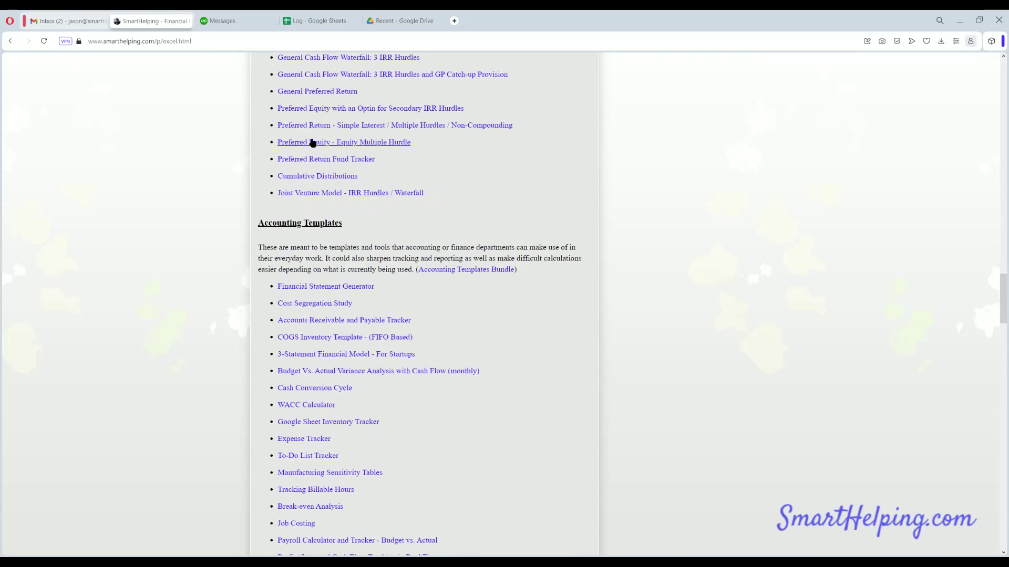
scroll(312, 143, up, 3)
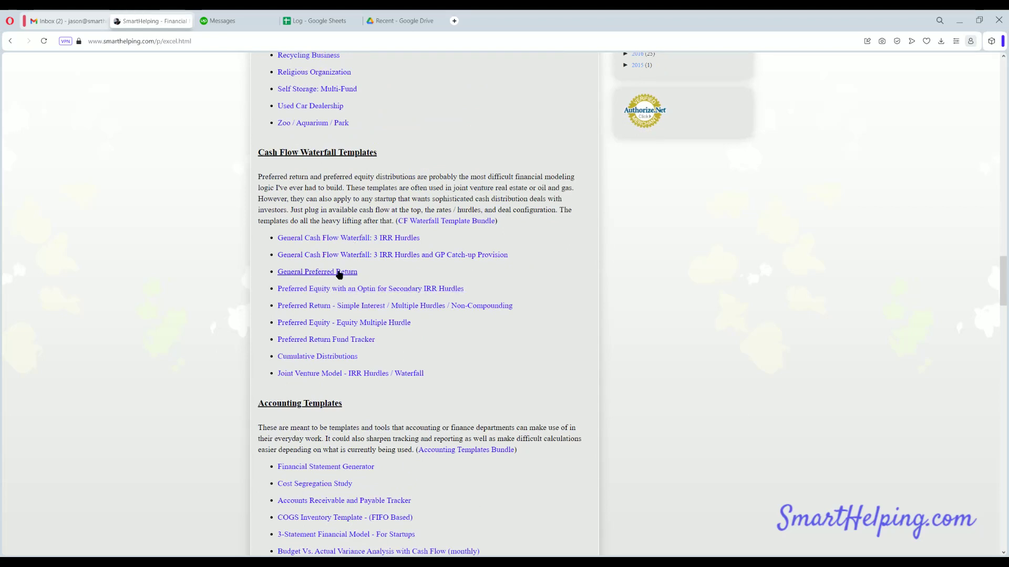
drag(442, 270, 277, 256)
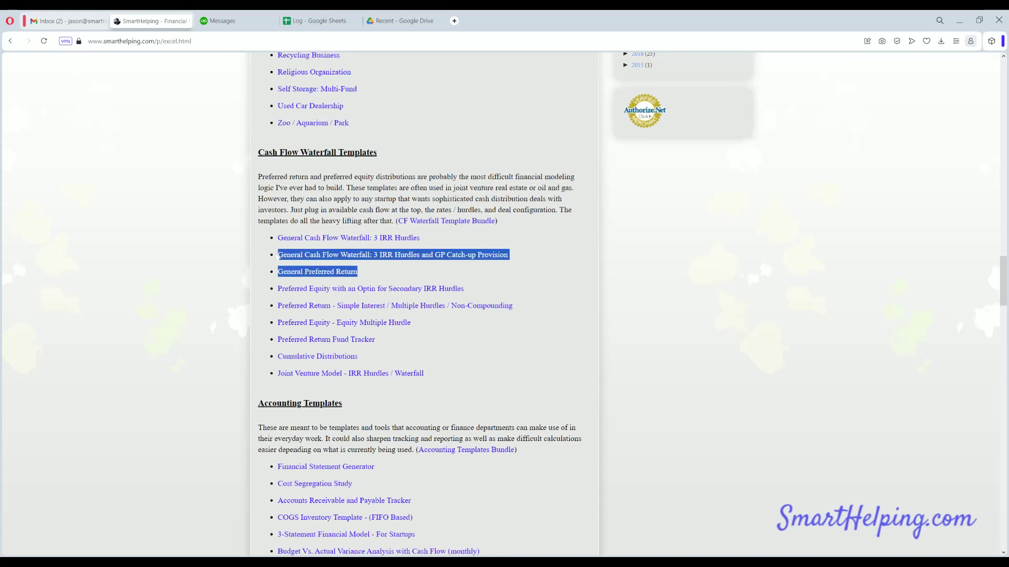
click(292, 195)
- Browse the Accounting, HR Management and Google Sheets template lists further down the Financial Models page
scroll(288, 233, down, 3)
scroll(300, 262, down, 3)
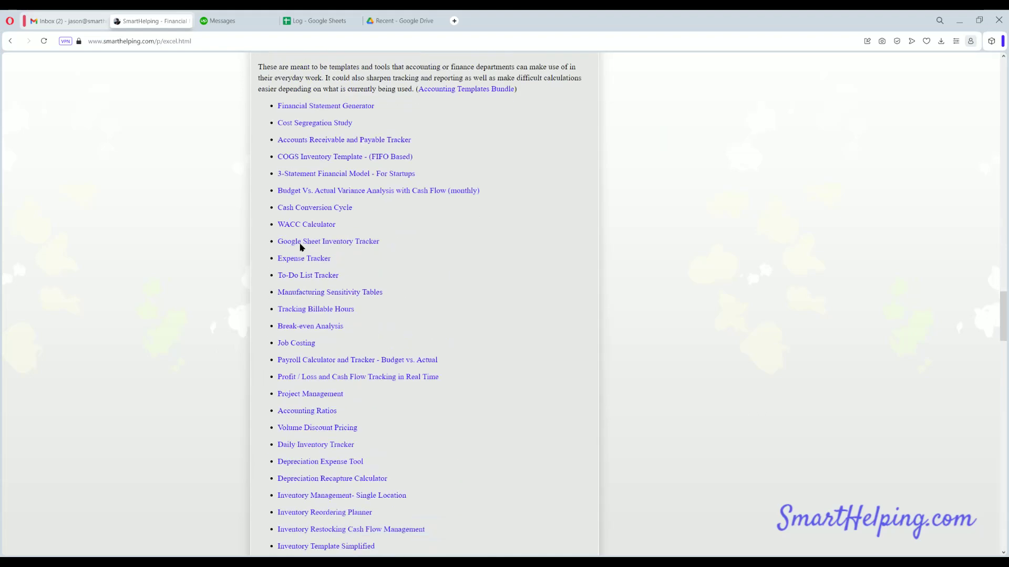
scroll(295, 342, down, 6)
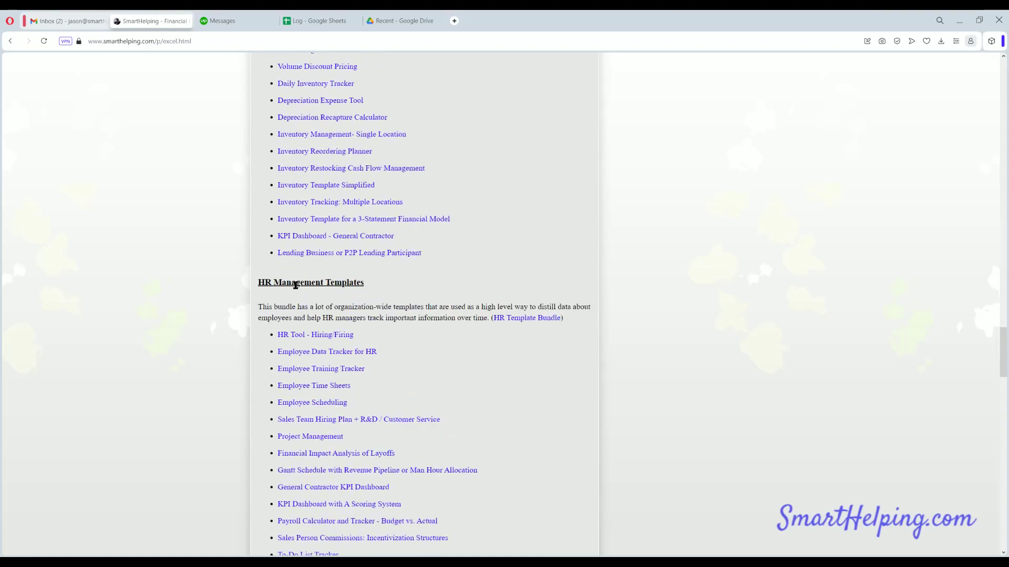
scroll(295, 284, down, 3)
scroll(318, 322, down, 3)
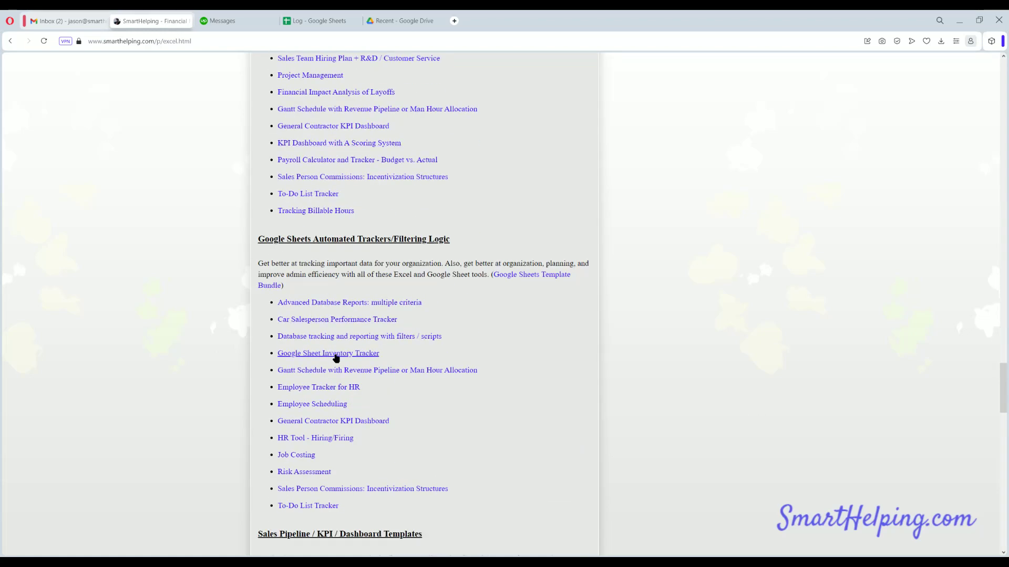
- Browse the Sales Pipeline, General Business Valuation and Non-categorized template lists, and return to the start of the Financial Models page
scroll(336, 358, down, 3)
scroll(317, 326, down, 3)
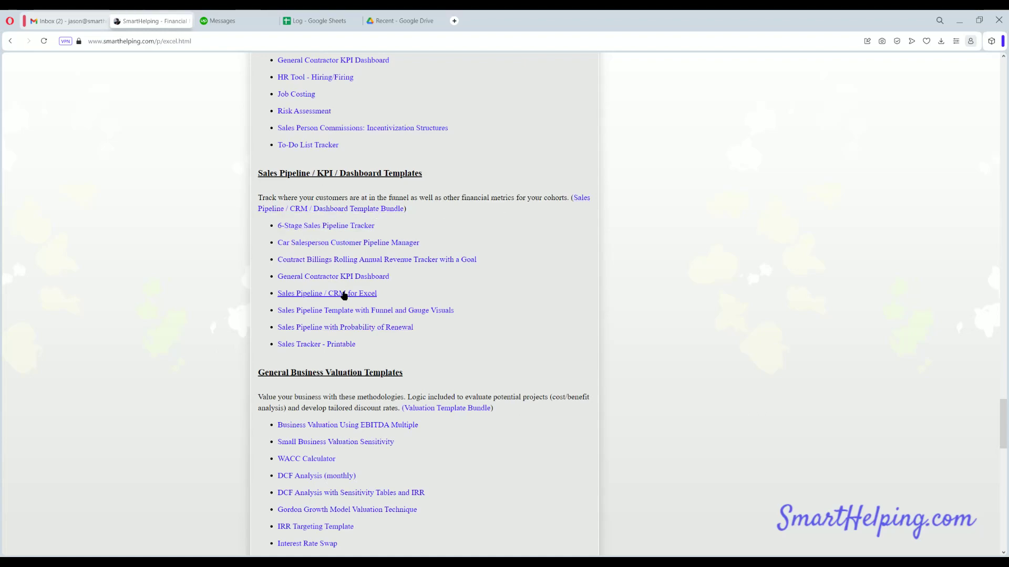
scroll(381, 276, down, 3)
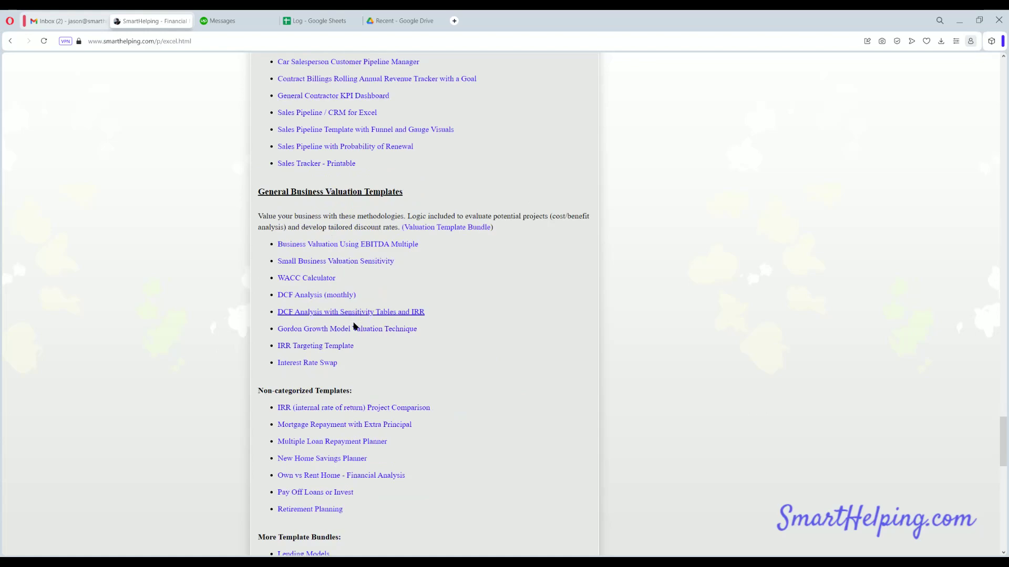
scroll(350, 337, up, 5)
key(Home)
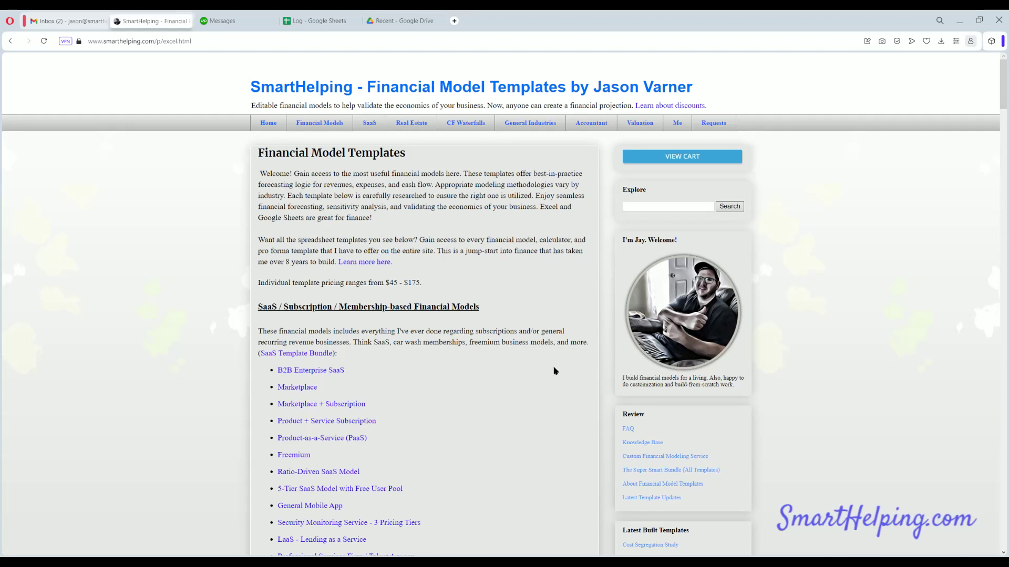
- View the B2B Enterprise SaaS template page, paging through its preview slides to the Debt Schedule on slide 7 and checking the description below
click(322, 371)
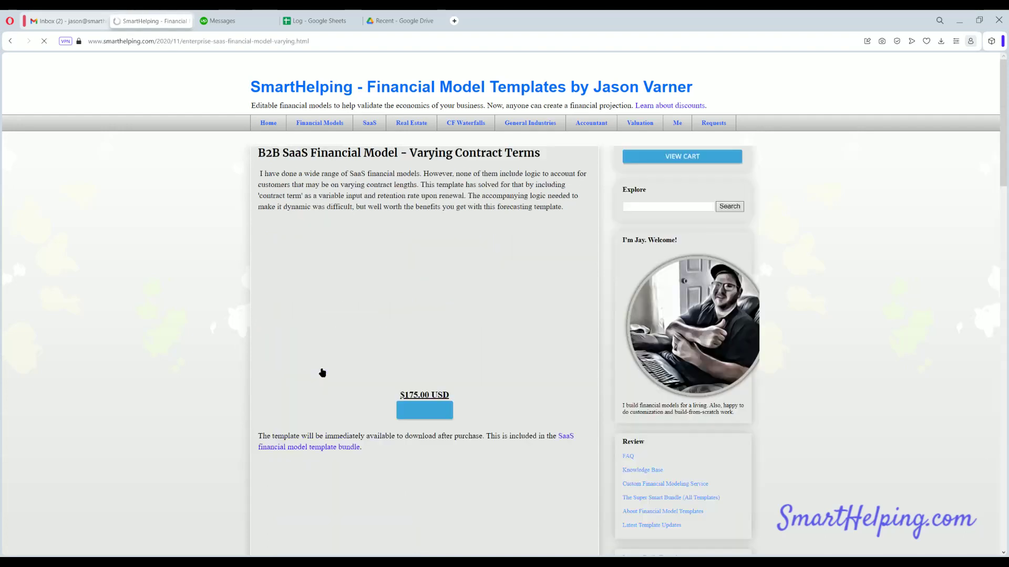
scroll(323, 372, down, 3)
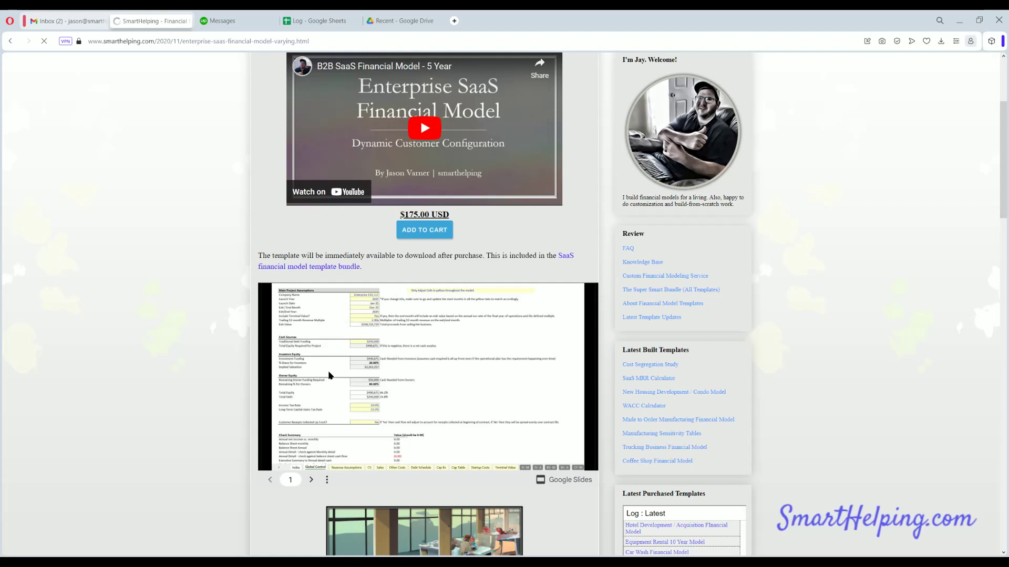
click(310, 479)
click(310, 479)
click(310, 480)
click(311, 480)
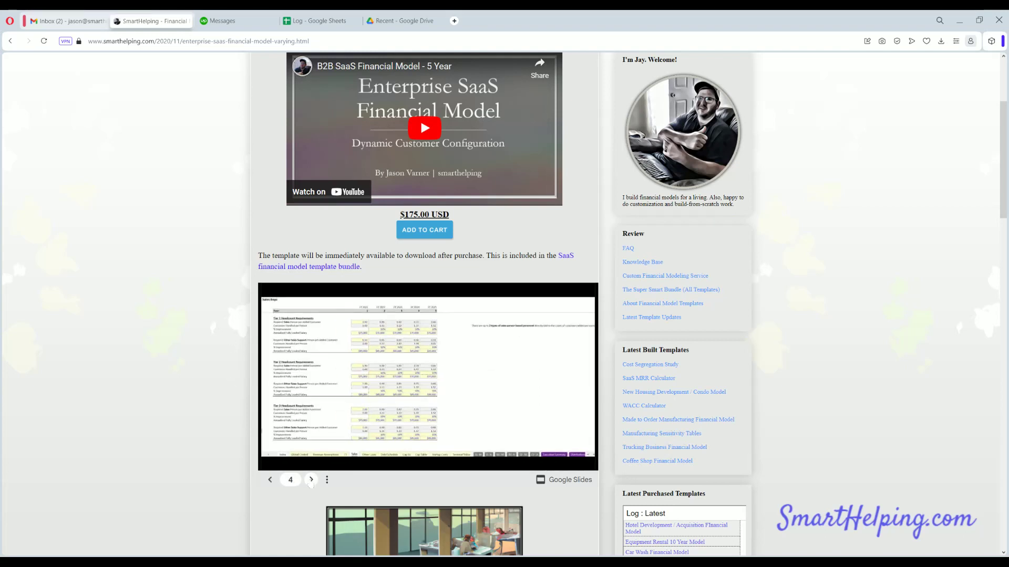
click(310, 480)
click(310, 480)
scroll(237, 418, down, 3)
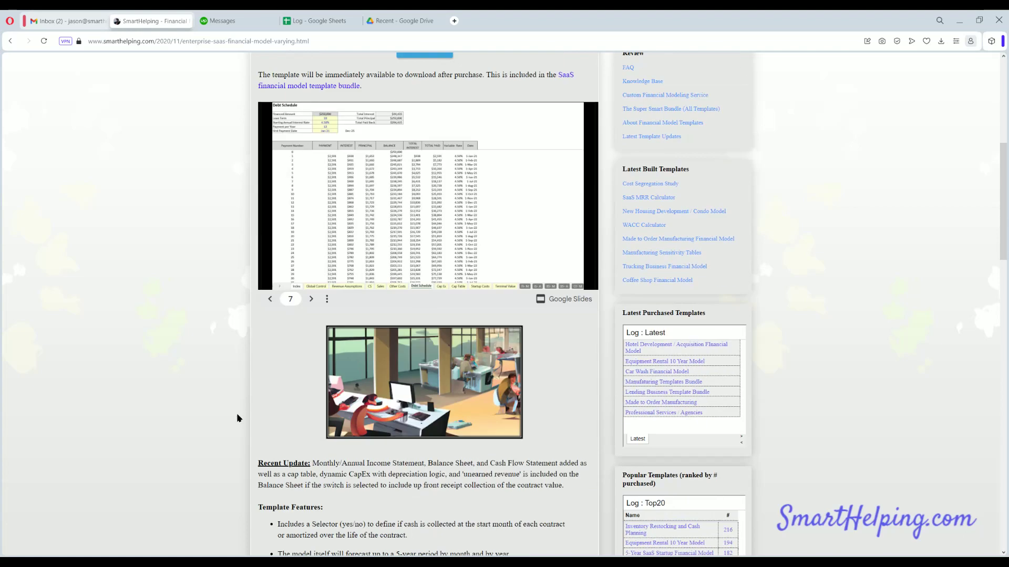
scroll(237, 418, up, 6)
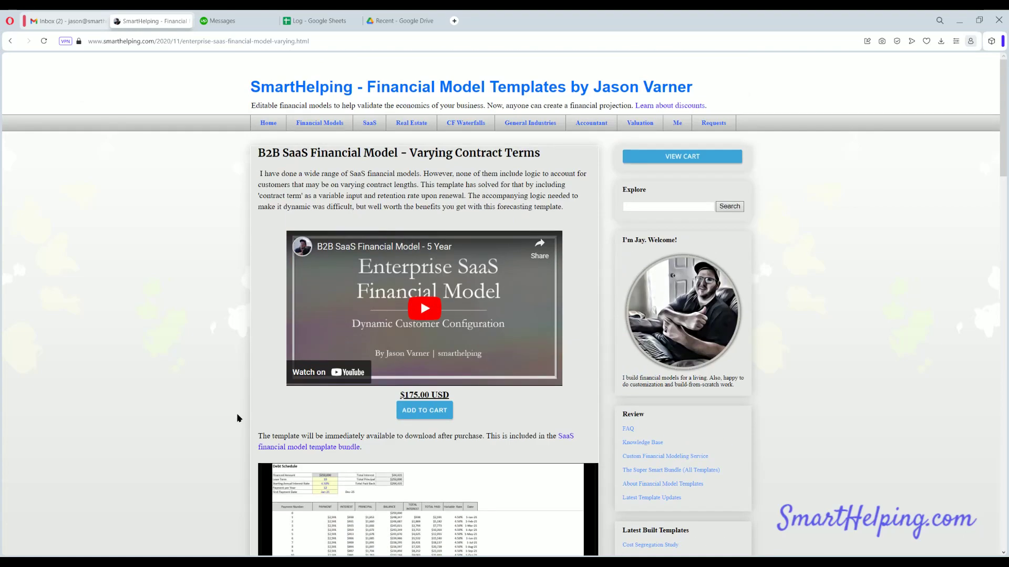